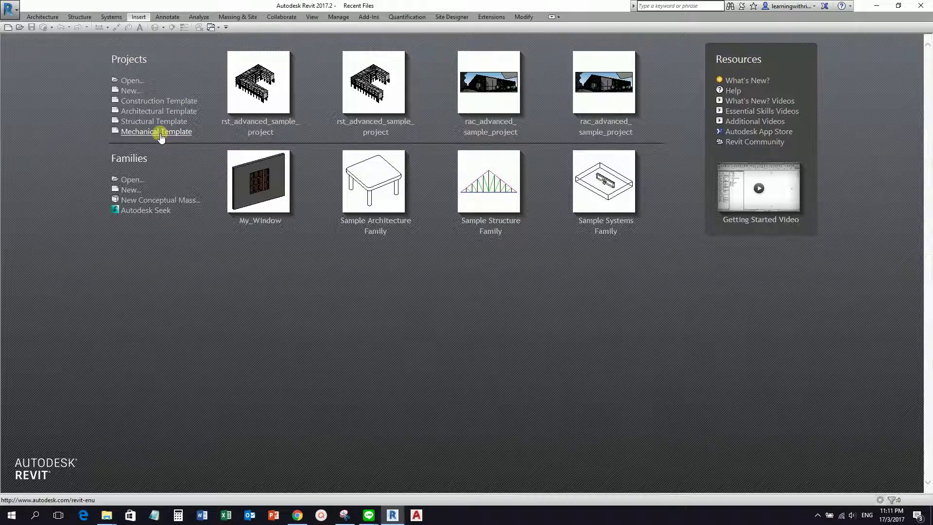
# - Create a new project from the Mechanical-Default_Metric.rte template
pyautogui.click(161, 135)
pyautogui.click(161, 136)
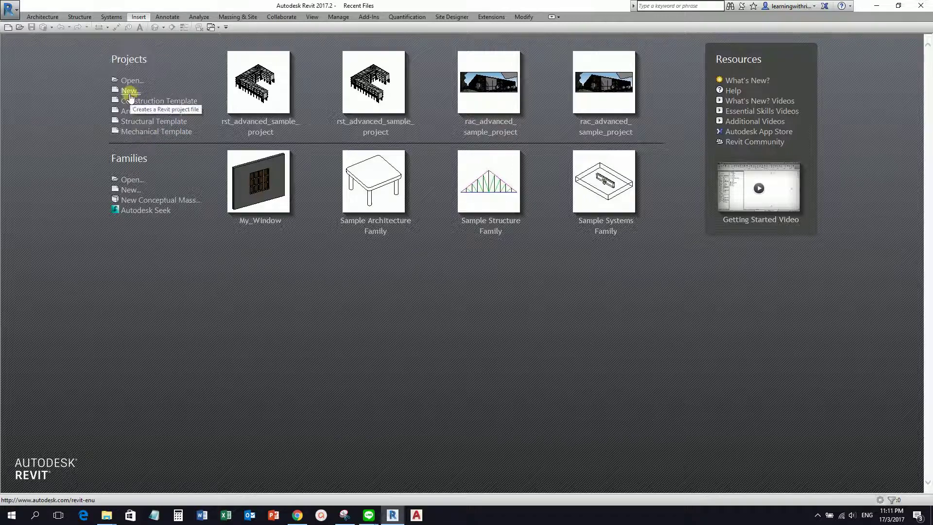
pyautogui.click(130, 95)
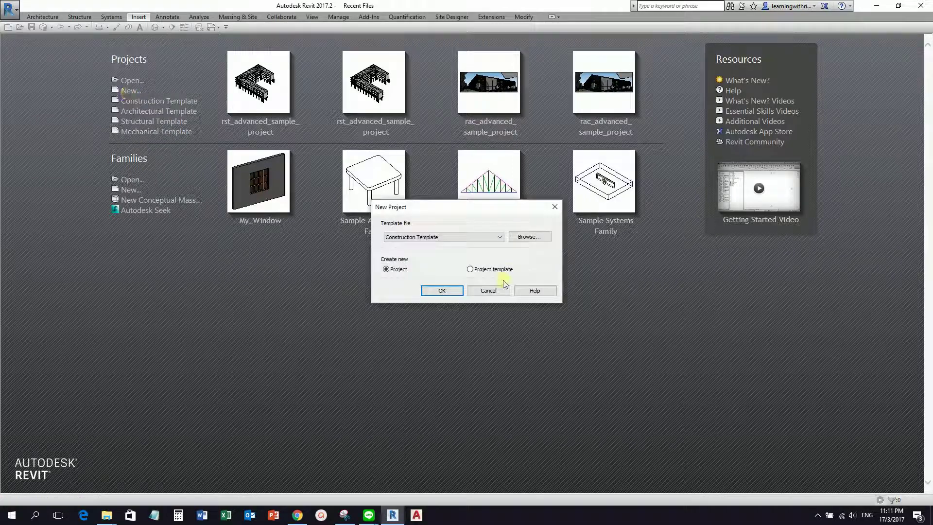
pyautogui.click(529, 236)
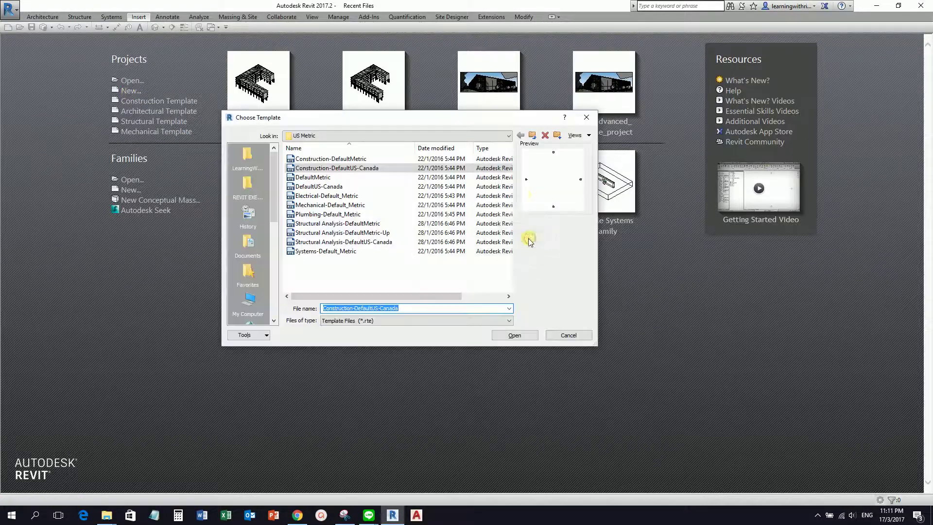
pyautogui.click(313, 208)
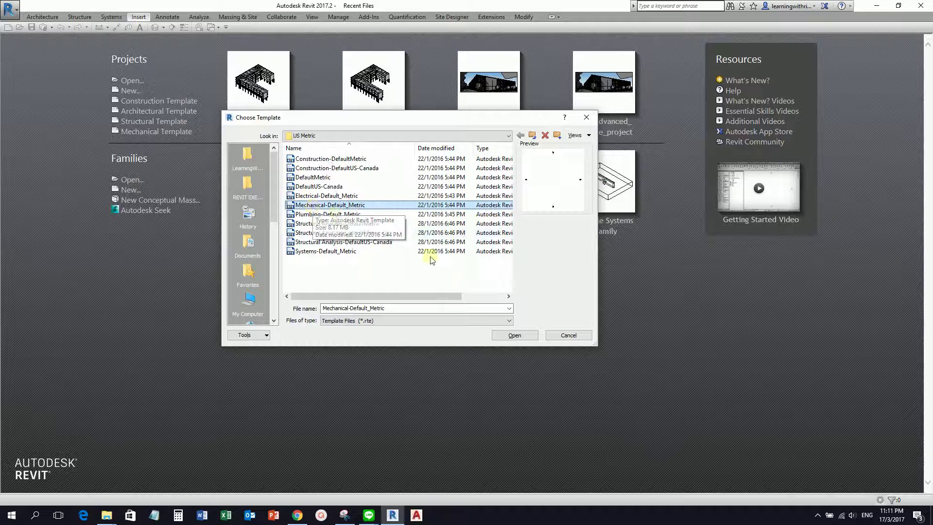
pyautogui.click(515, 335)
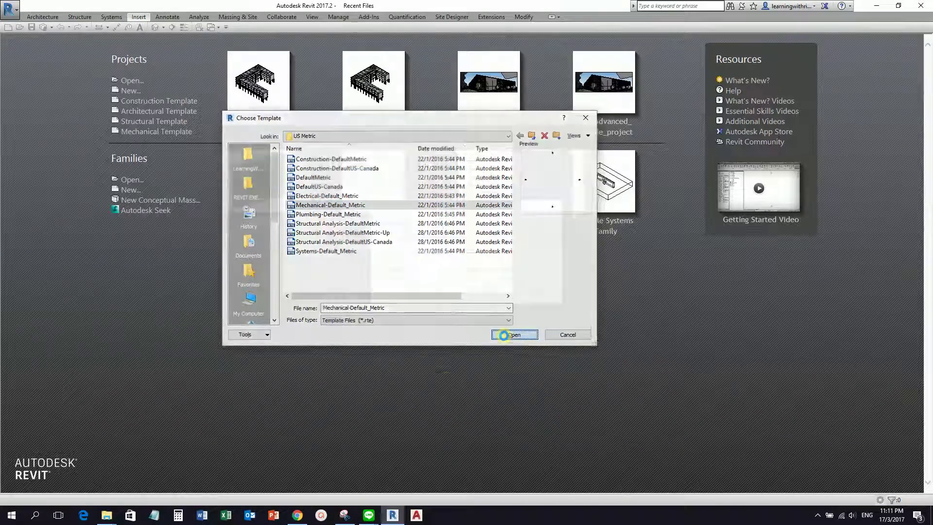
pyautogui.click(442, 292)
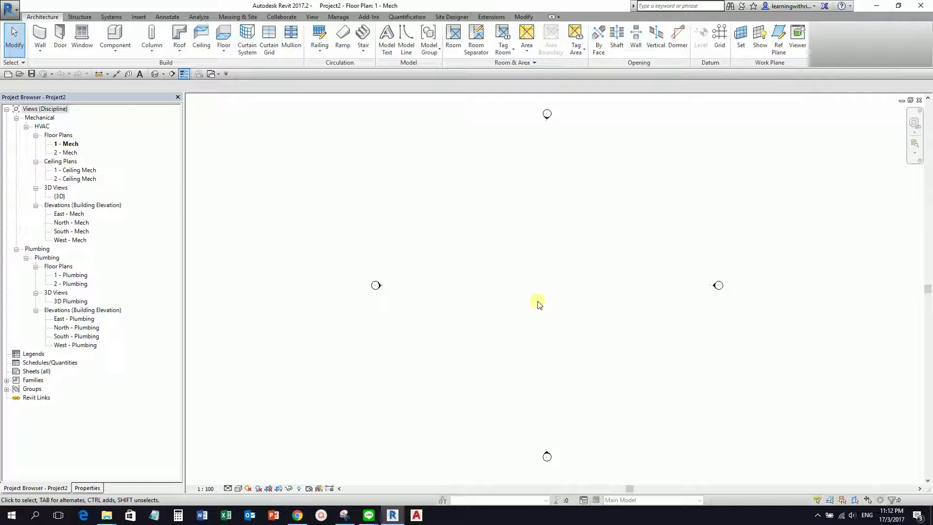
# - Show the Insert ribbon's file-linking options on the empty 1 - Mech plan
pyautogui.click(138, 17)
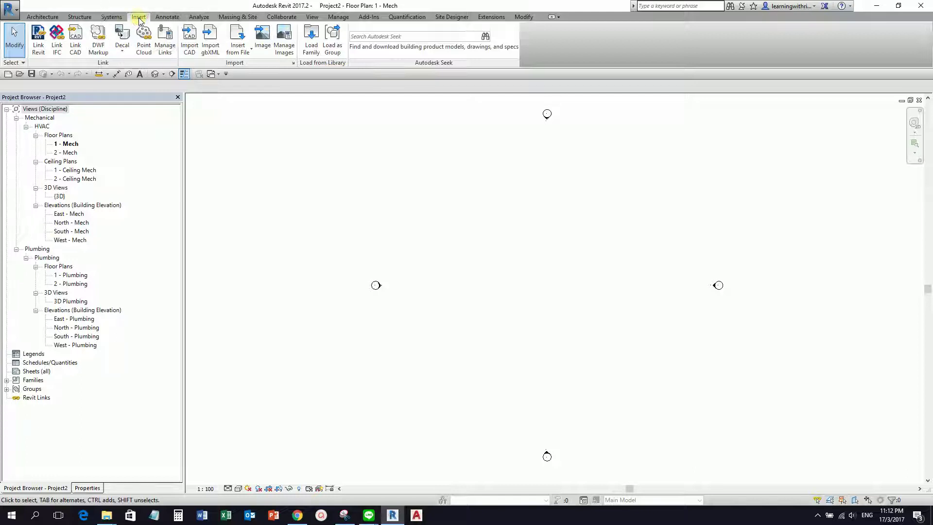
# - Link Exercise Files\Backgrounds\Architectural.rvt using Auto - Origin to Origin placement
pyautogui.click(37, 46)
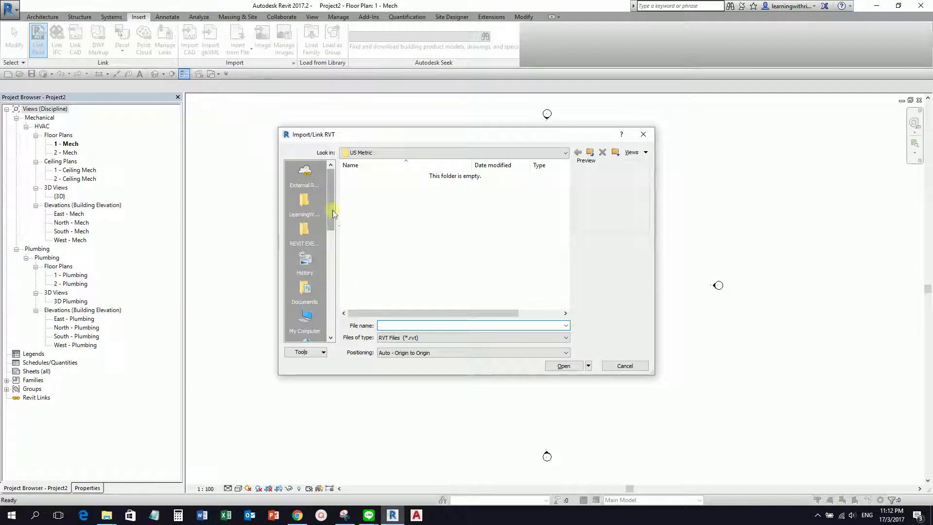
pyautogui.click(309, 226)
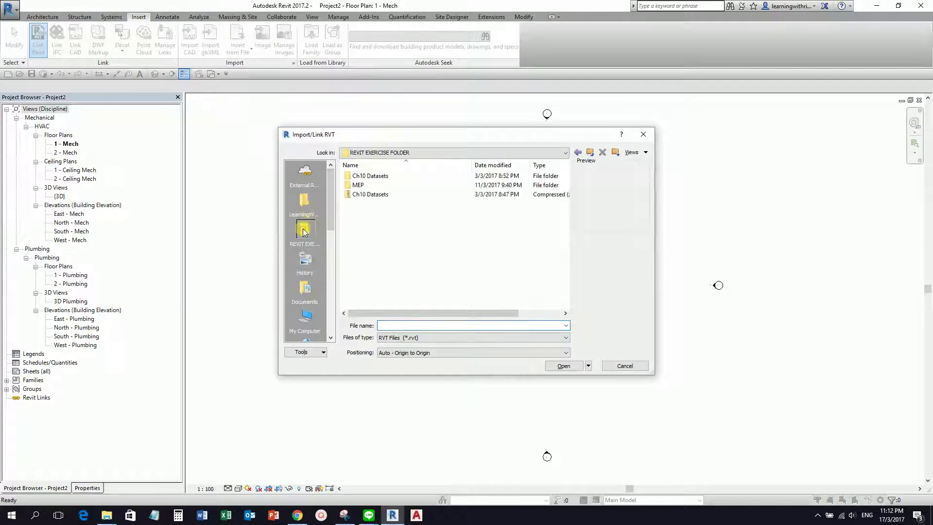
pyautogui.doubleClick(362, 186)
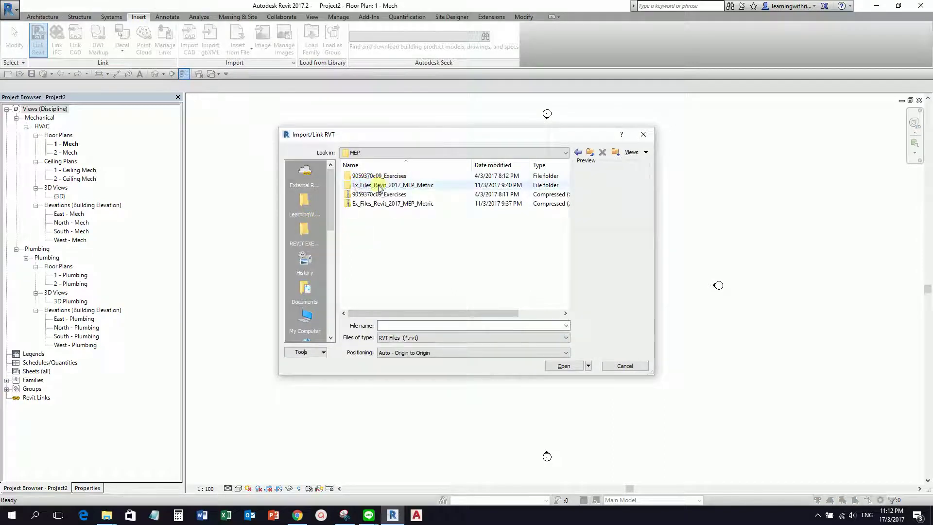
pyautogui.doubleClick(378, 187)
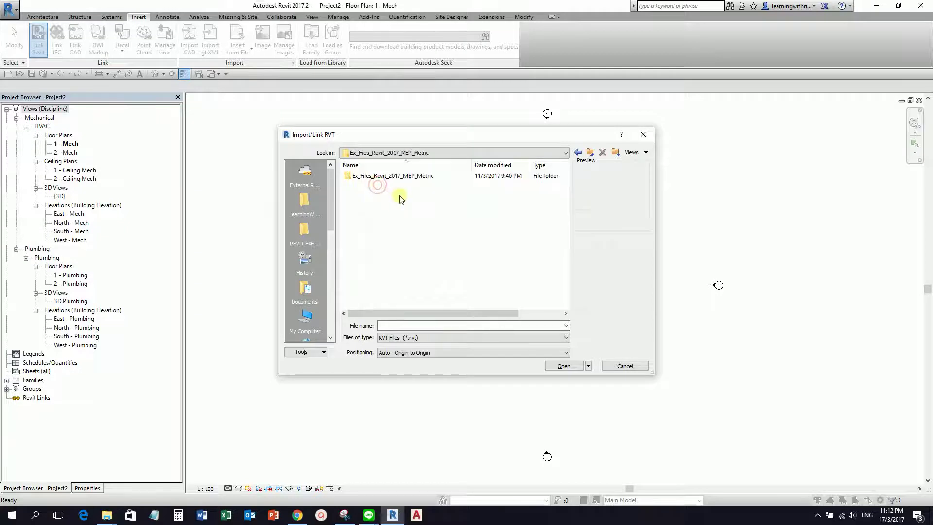
pyautogui.doubleClick(391, 179)
pyautogui.doubleClick(374, 178)
pyautogui.click(370, 181)
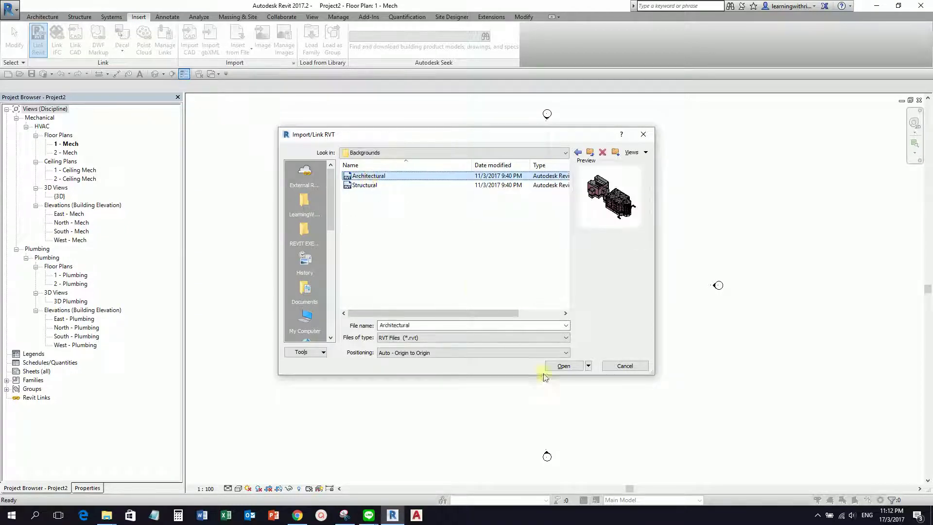
pyautogui.click(411, 352)
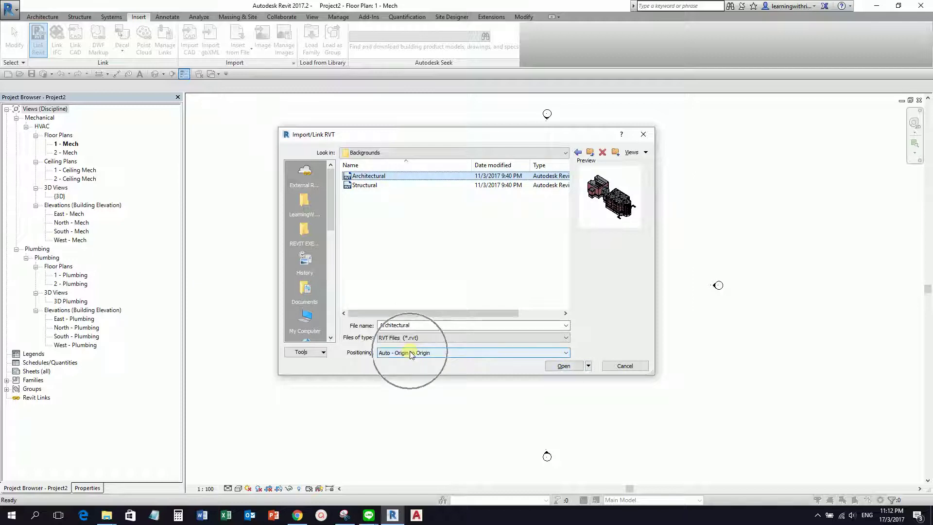
pyautogui.click(430, 358)
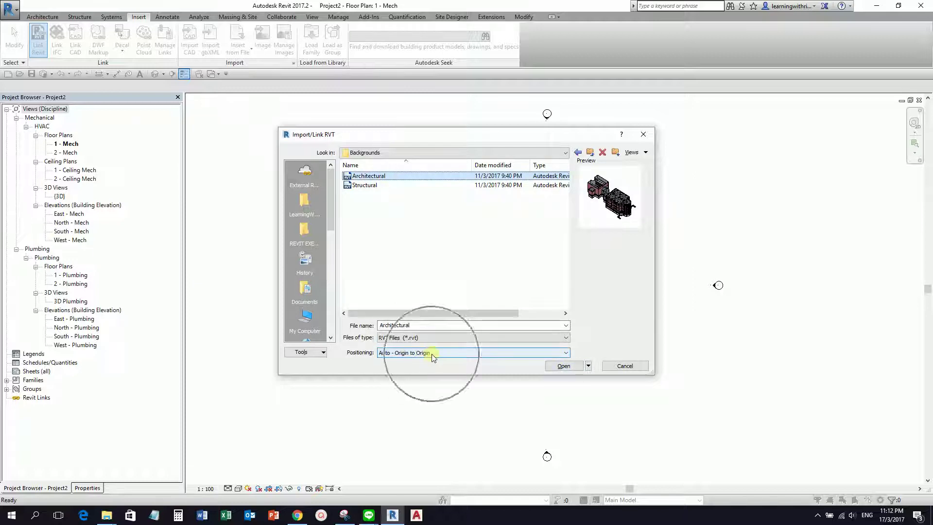
pyautogui.click(563, 367)
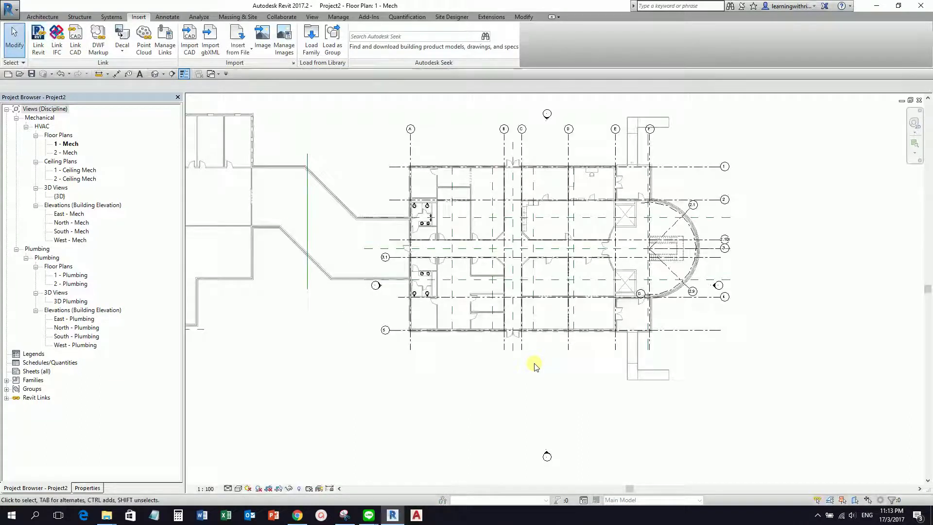
# - Frame the linked building in the plan and select the west elevation marker
pyautogui.scroll(-2, 592, 314)
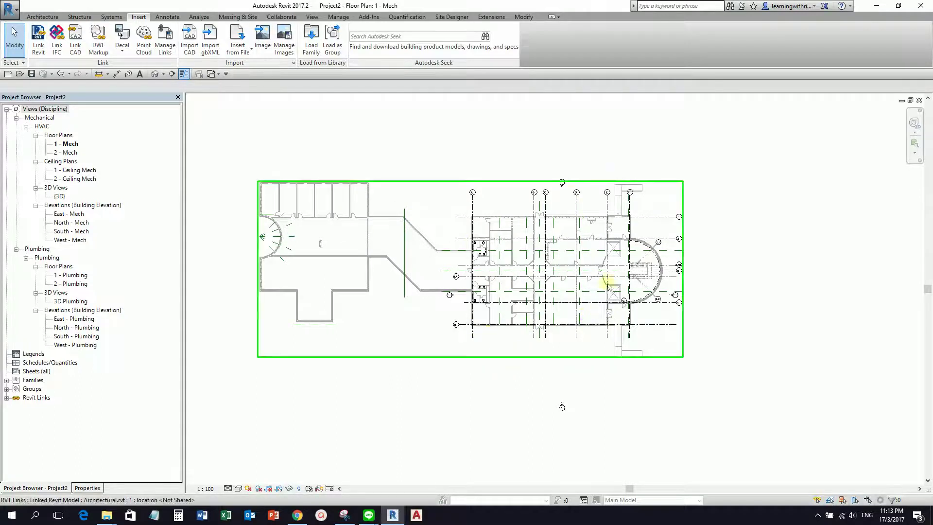
pyautogui.scroll(1, 558, 425)
pyautogui.moveTo(558, 425); pyautogui.dragTo(652, 388, button='middle')
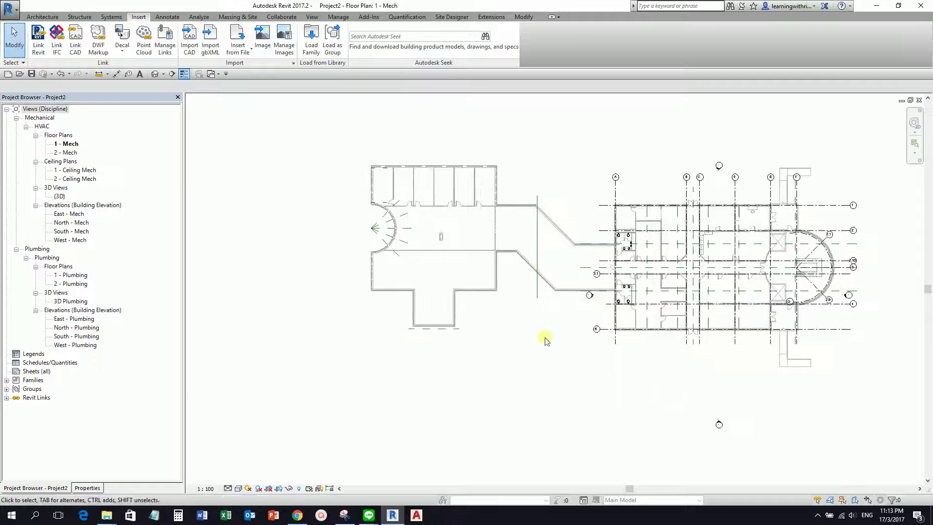
pyautogui.scroll(2, 604, 284)
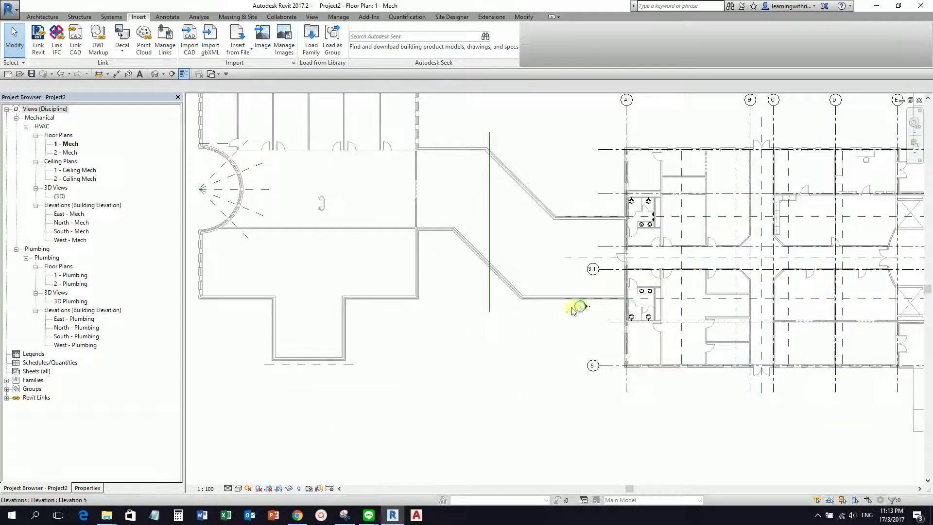
pyautogui.scroll(-2, 580, 309)
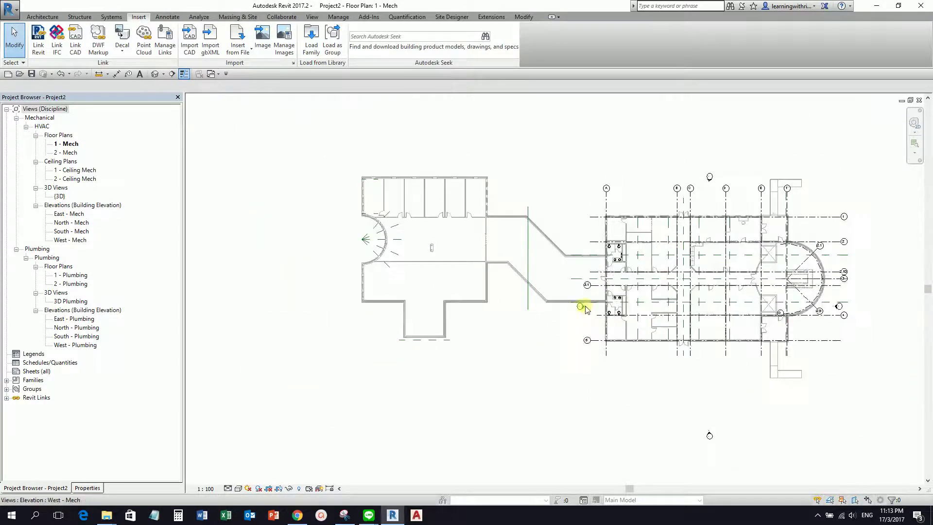
pyautogui.moveTo(535, 400); pyautogui.dragTo(595, 295)
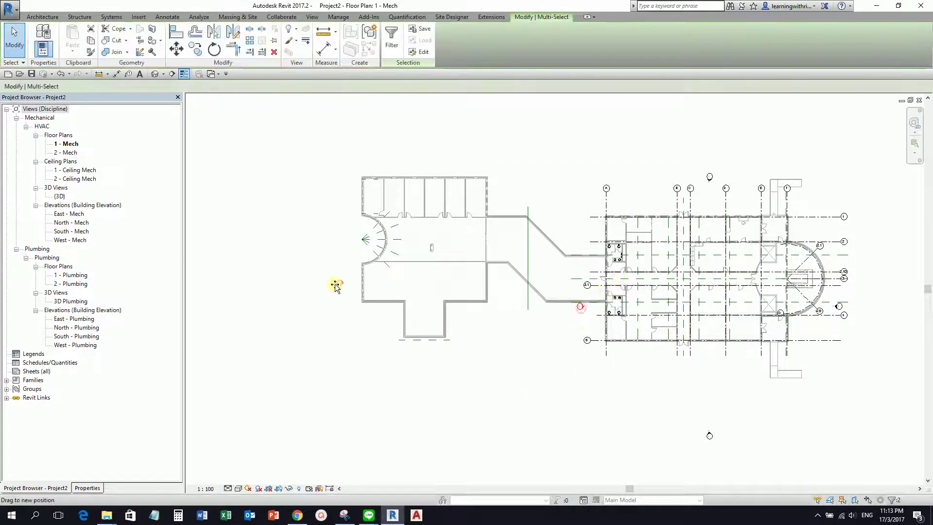
pyautogui.press('z')
pyautogui.press('f')
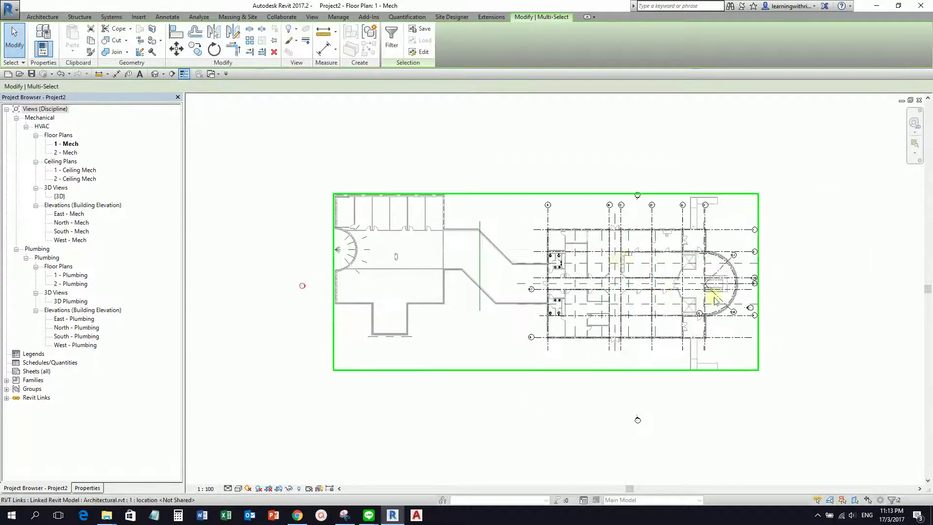
# - Move the east and north elevation markers outside the linked building
pyautogui.moveTo(692, 138); pyautogui.dragTo(826, 382)
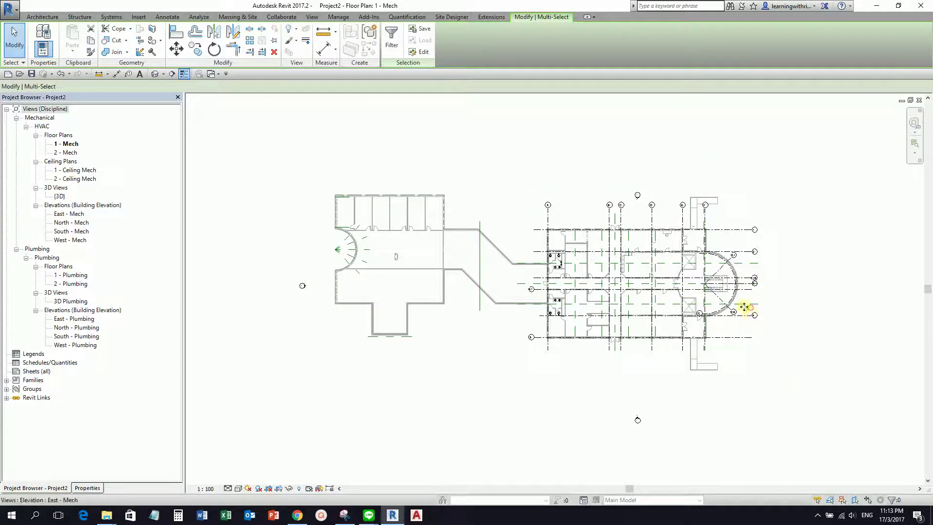
pyautogui.moveTo(750, 309); pyautogui.dragTo(795, 306)
pyautogui.moveTo(583, 136); pyautogui.dragTo(680, 229)
pyautogui.moveTo(638, 193); pyautogui.dragTo(635, 167)
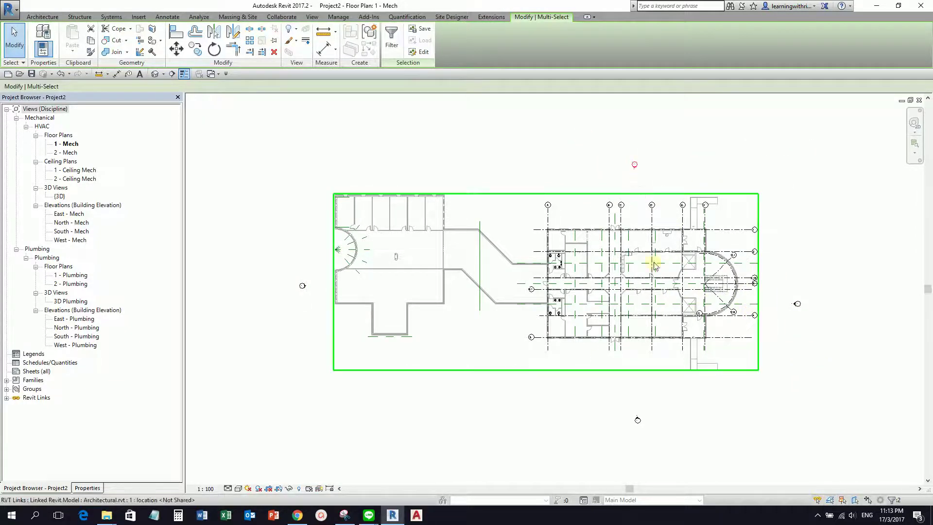
pyautogui.scroll(-2, 650, 267)
pyautogui.click(739, 167)
pyautogui.scroll(2, 651, 243)
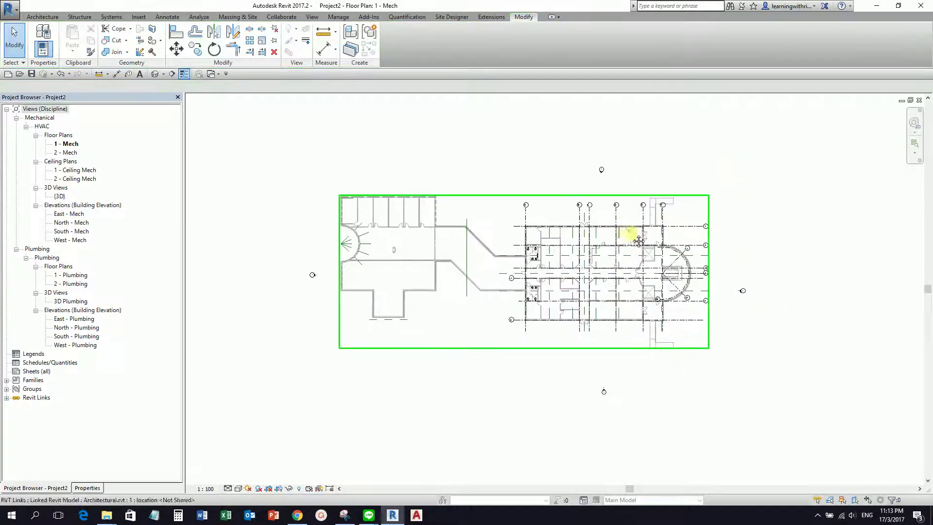
pyautogui.scroll(2, 607, 271)
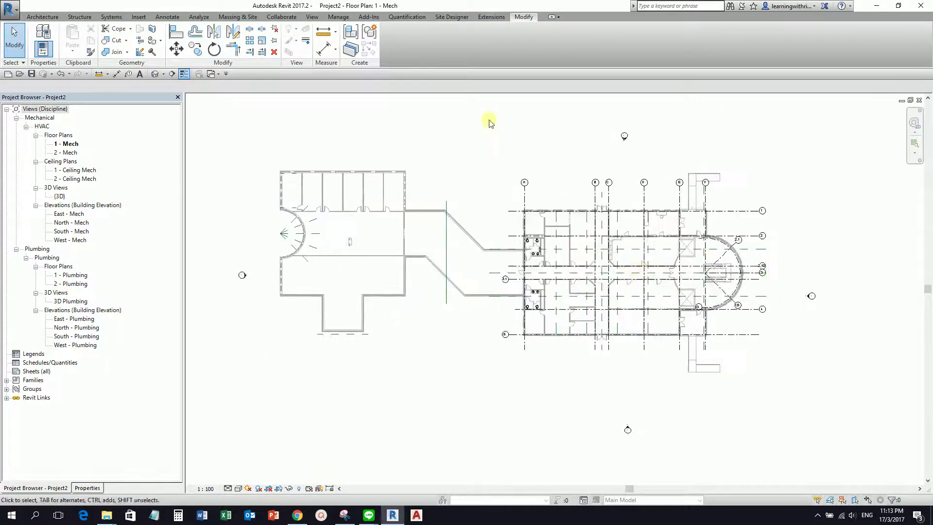
# - Pin the linked Architectural.rvt model so it stays fixed in place
pyautogui.click(541, 245)
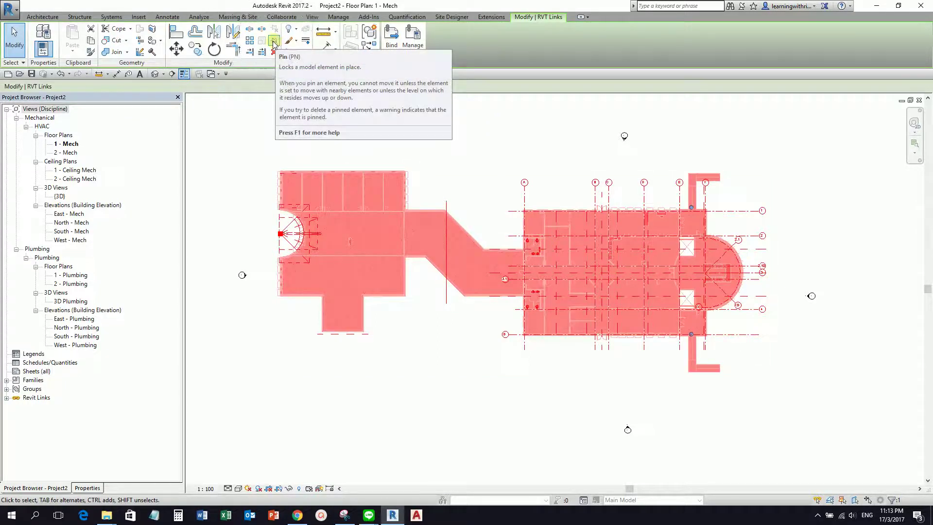
pyautogui.click(274, 42)
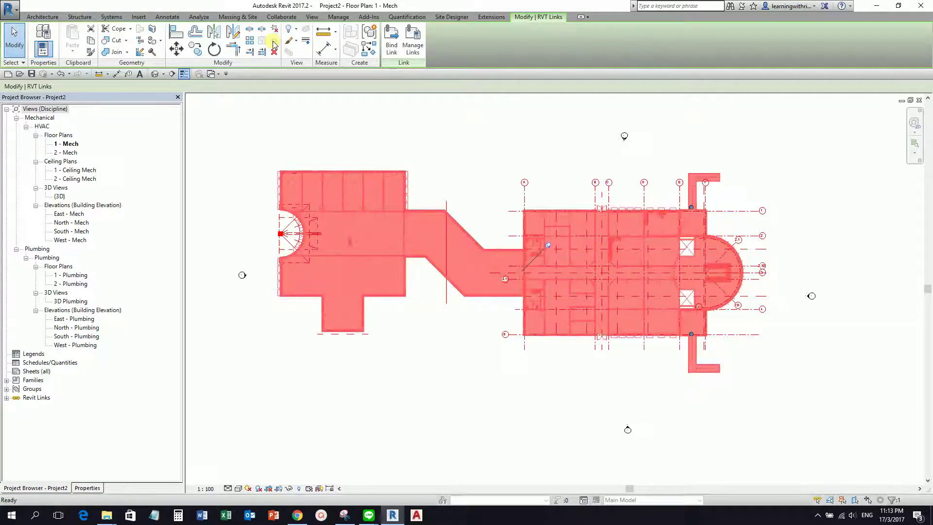
pyautogui.click(458, 133)
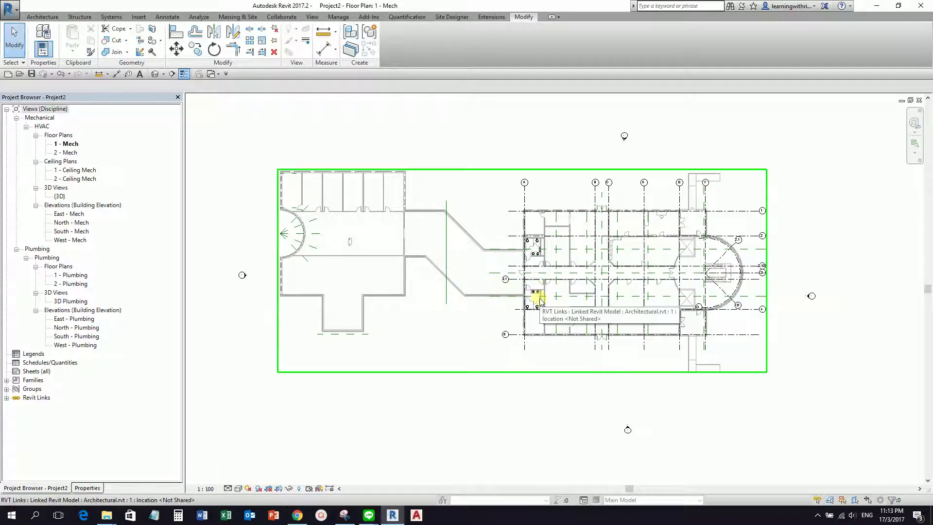
pyautogui.click(507, 294)
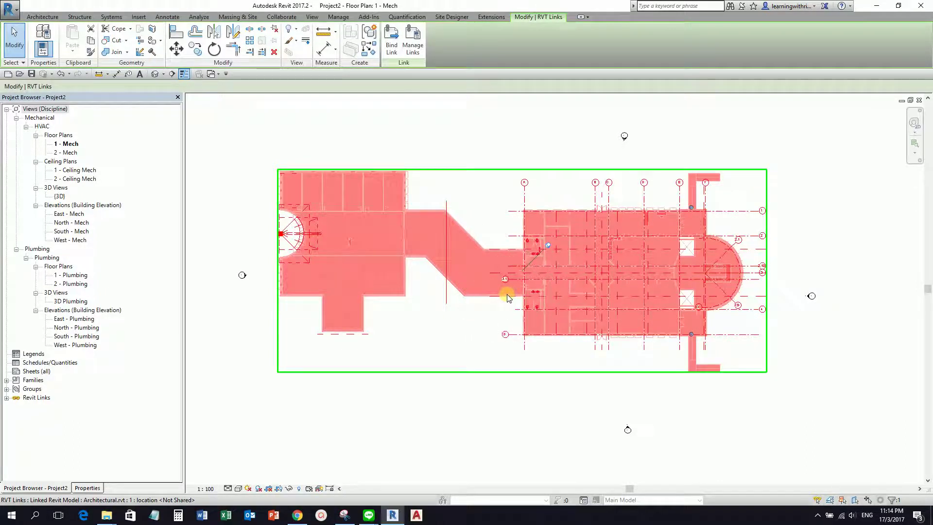
# - Turn on Room Bounding in the Architectural.rvt link's type properties
pyautogui.click(90, 488)
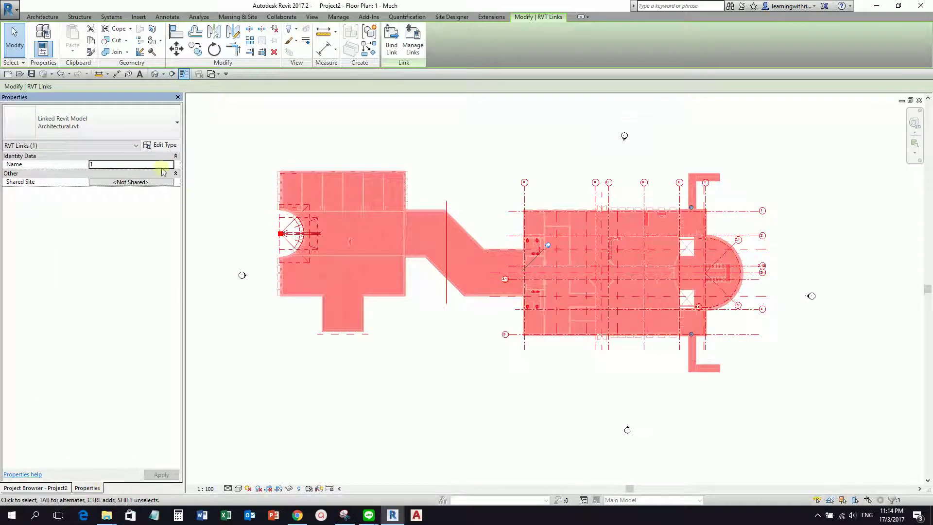
pyautogui.click(165, 146)
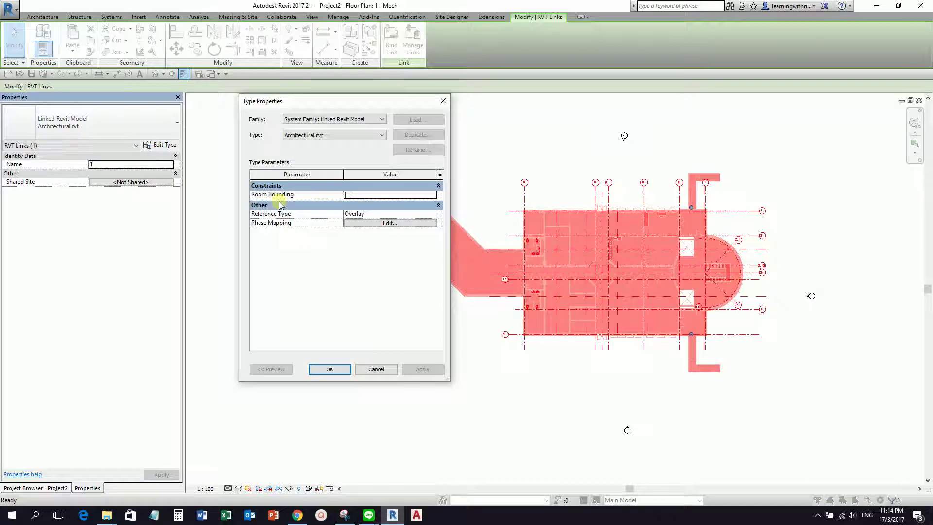
pyautogui.click(282, 198)
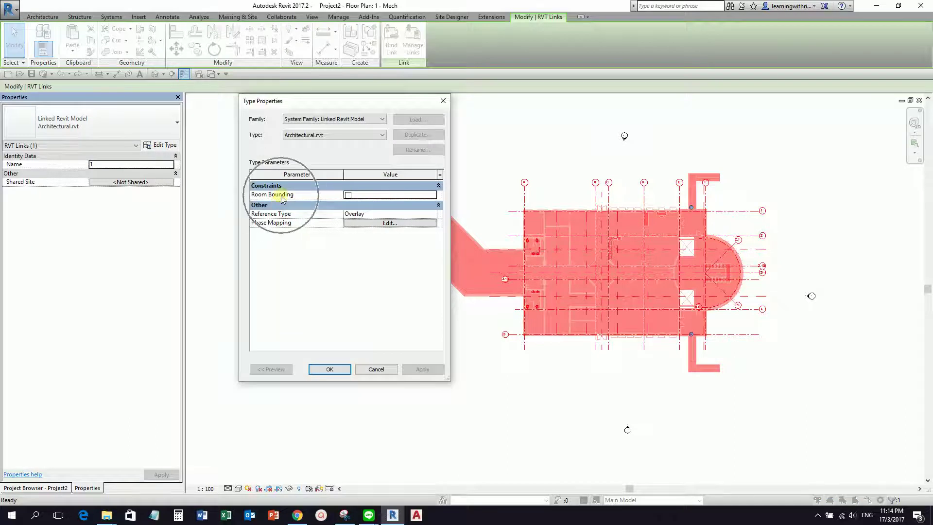
pyautogui.click(348, 196)
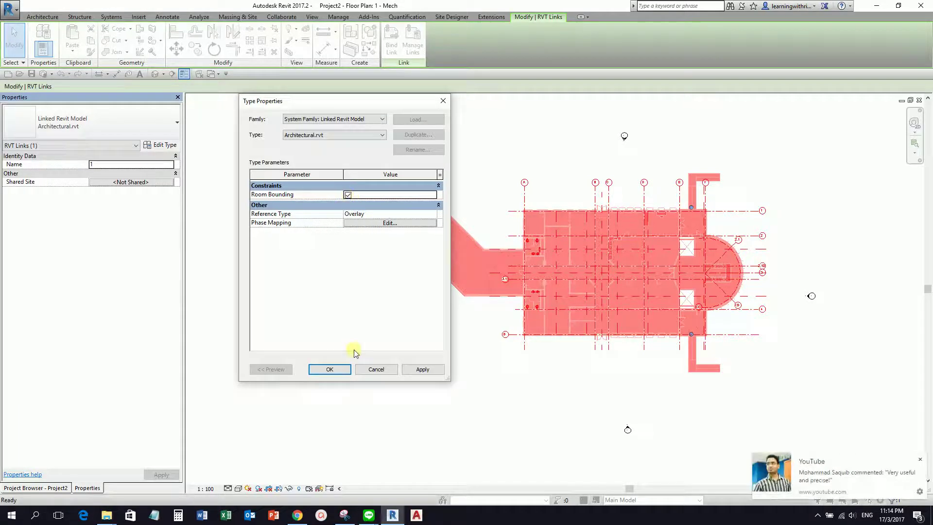
pyautogui.click(328, 370)
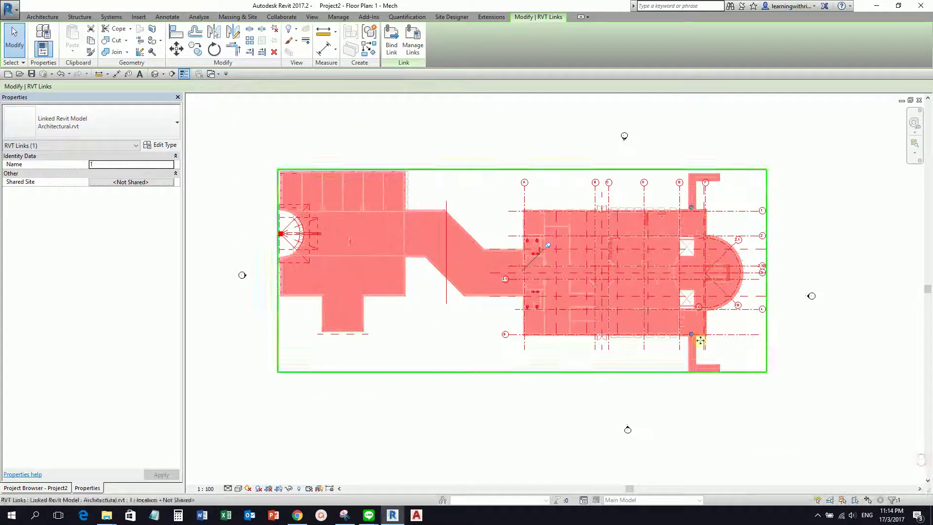
pyautogui.click(520, 405)
# - Reframe the 1 - Mech plan and bring up the Project Browser view list
pyautogui.scroll(2, 525, 384)
pyautogui.moveTo(525, 383); pyautogui.dragTo(551, 432, button='middle')
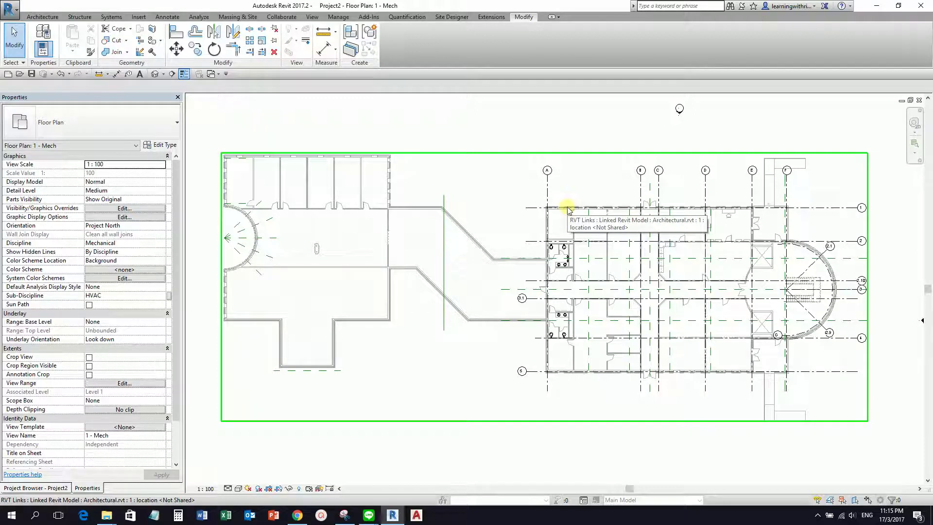
pyautogui.scroll(-1, 568, 209)
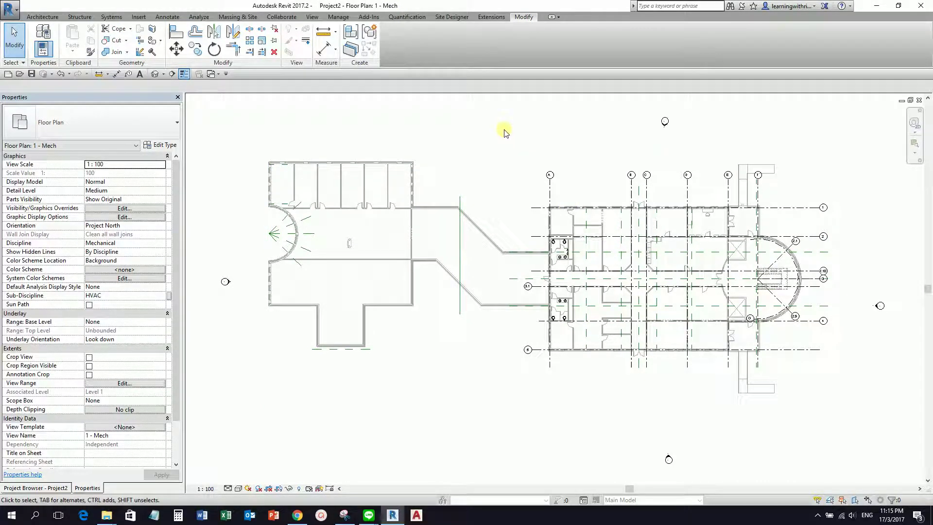
pyautogui.click(52, 490)
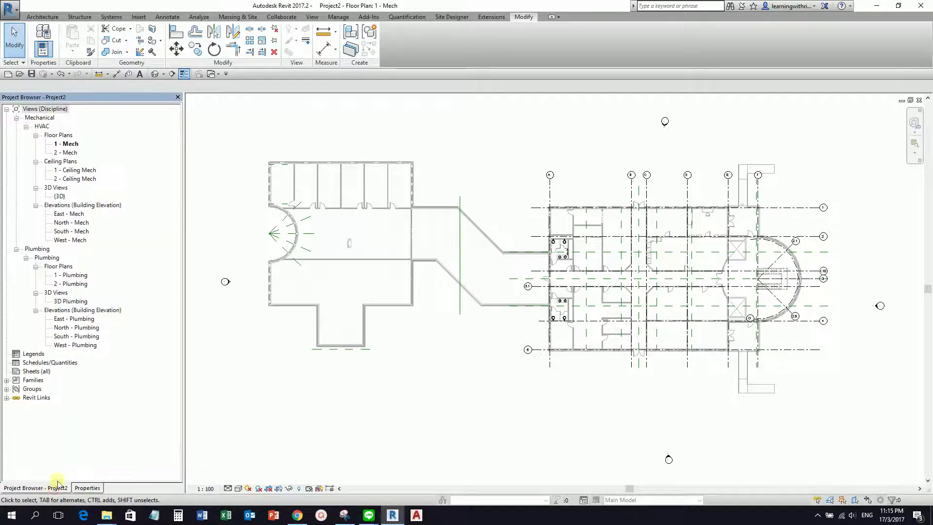
pyautogui.click(71, 155)
# - Open the South - Mech elevation and zoom in on the Level 2 heads at 4000 and 5486
pyautogui.click(72, 233)
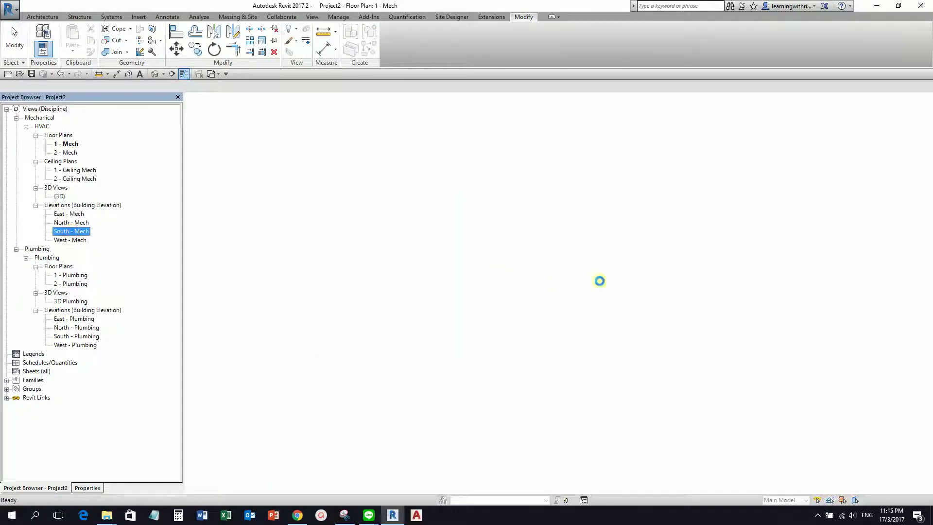
pyautogui.moveTo(734, 349); pyautogui.dragTo(557, 303, button='middle')
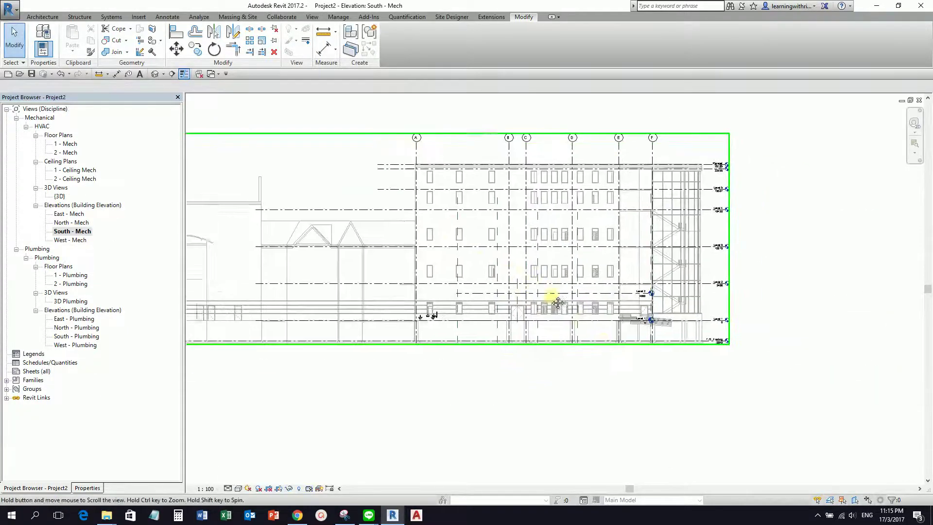
pyautogui.scroll(2, 637, 320)
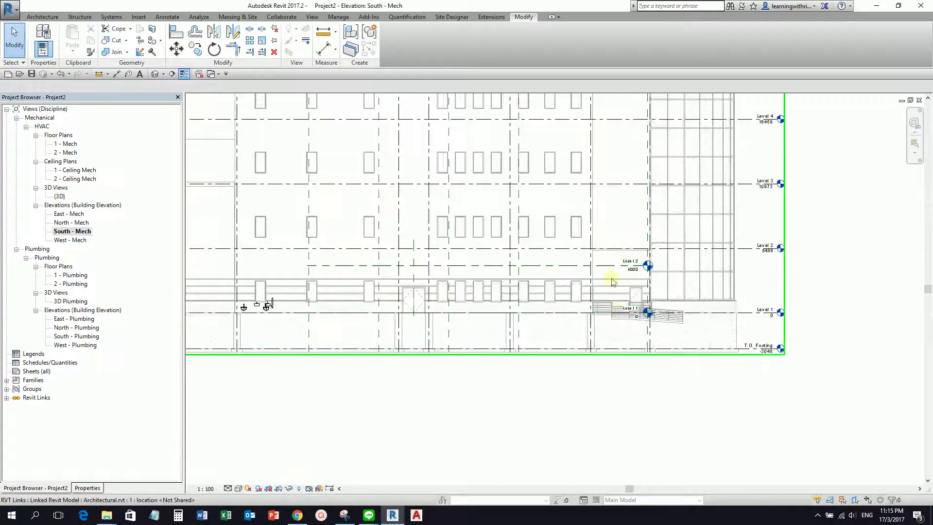
pyautogui.scroll(2, 618, 308)
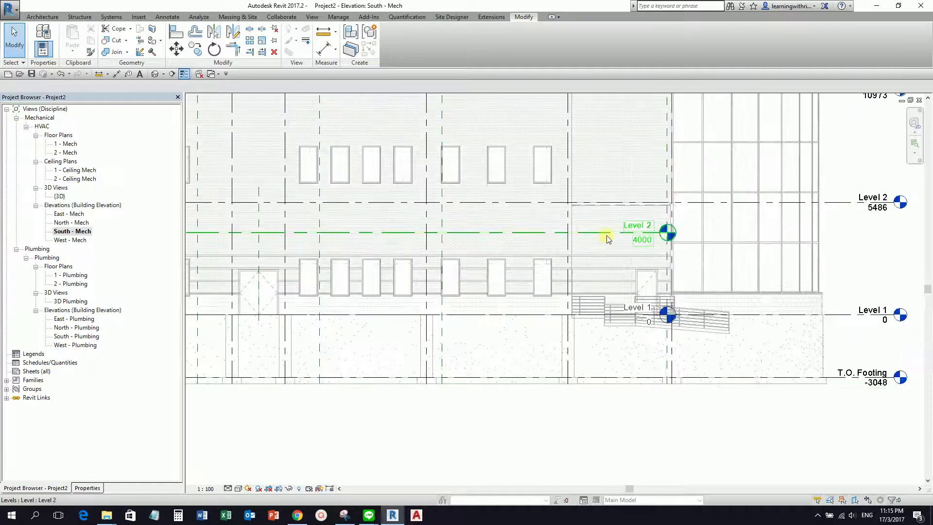
pyautogui.scroll(-3, 606, 238)
pyautogui.moveTo(607, 240); pyautogui.dragTo(620, 297, button='middle')
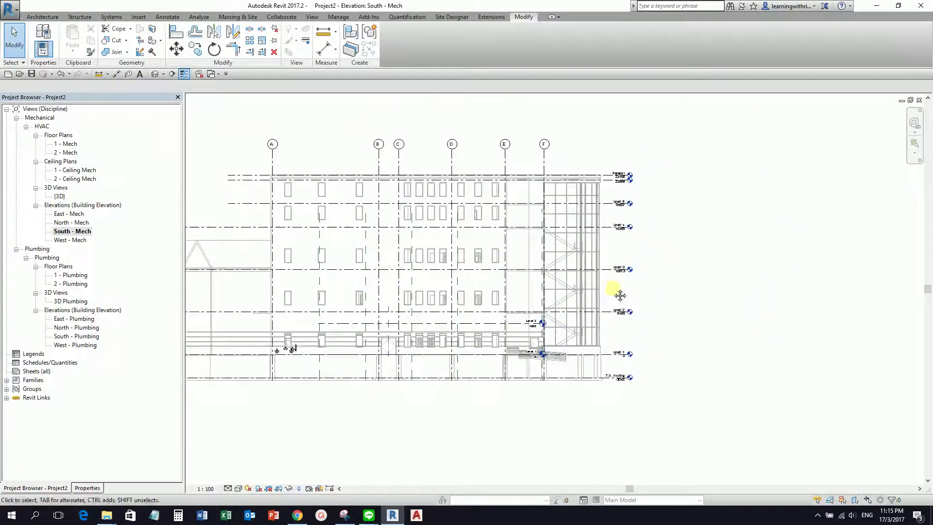
pyautogui.scroll(5, 629, 176)
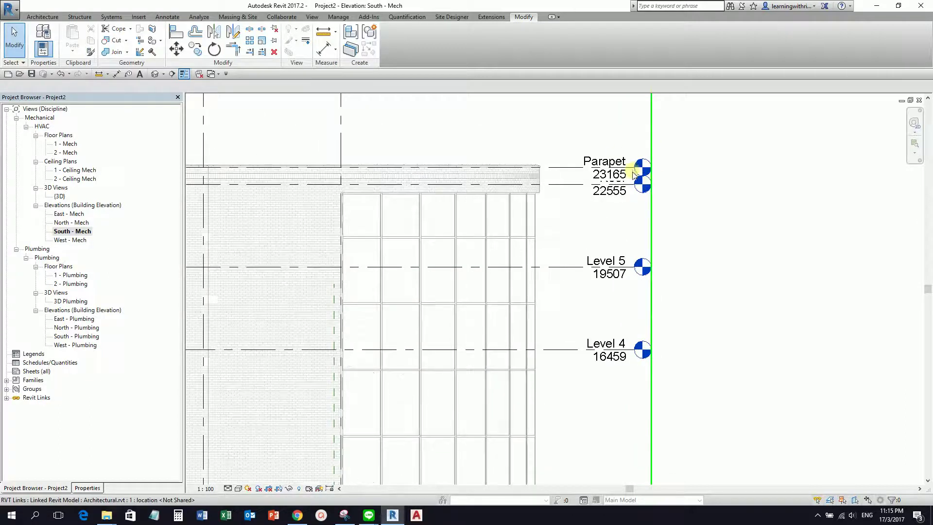
pyautogui.scroll(-4, 622, 166)
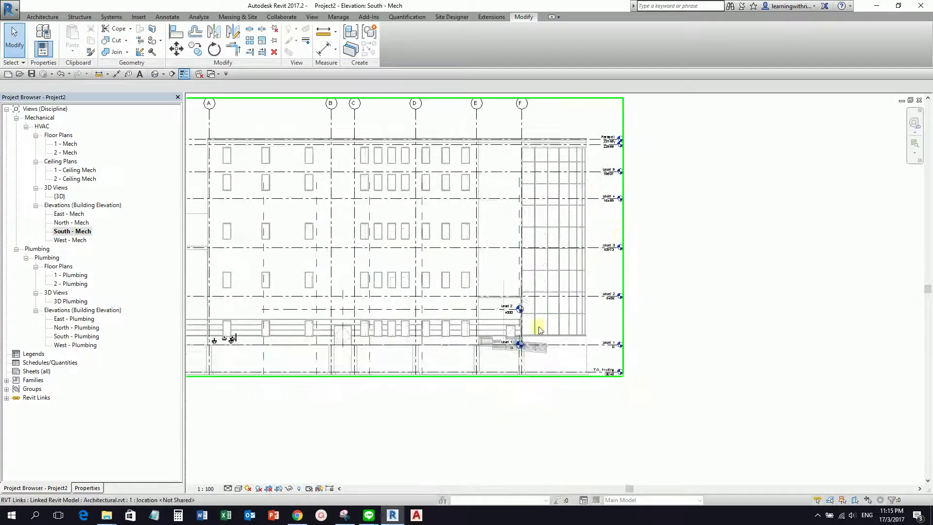
pyautogui.scroll(1, 528, 362)
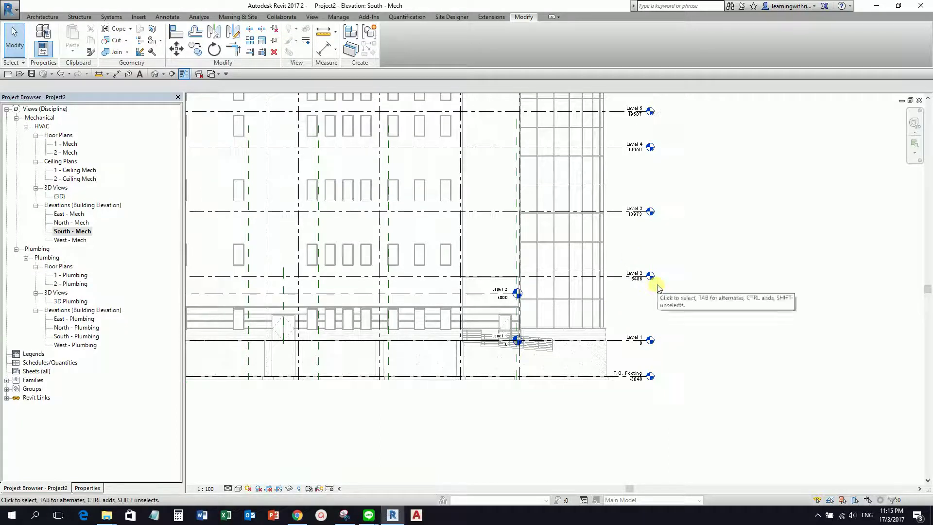
pyautogui.scroll(2, 528, 357)
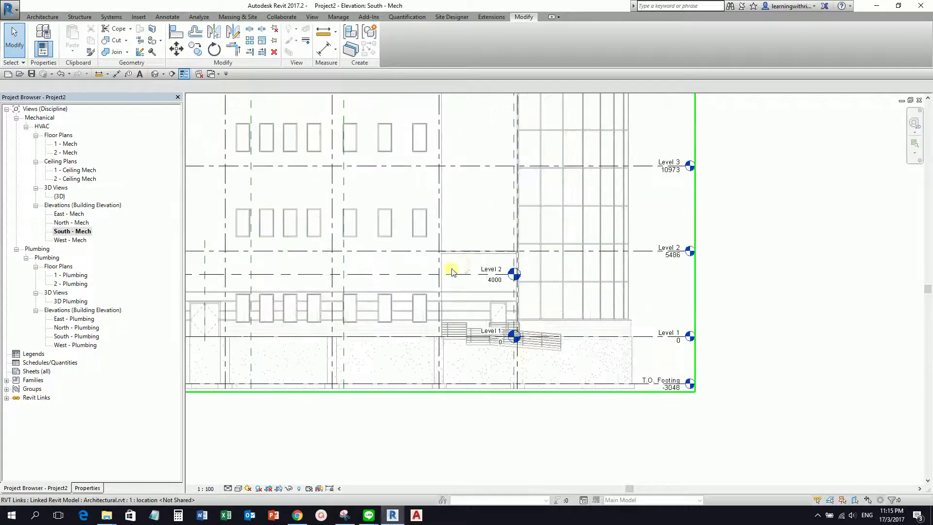
# - Extend the project's Level 2 (4000) head right, past the linked building's levels
pyautogui.click(454, 277)
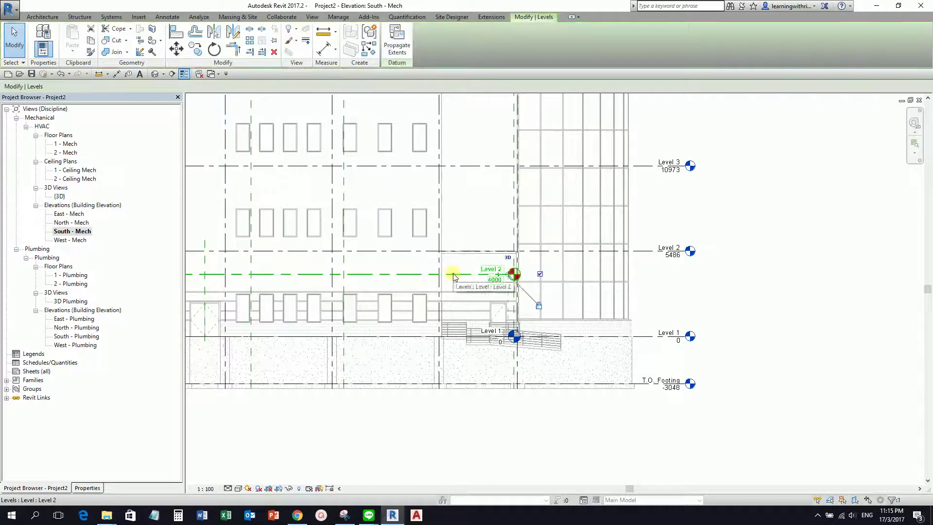
pyautogui.moveTo(508, 276); pyautogui.dragTo(814, 293)
pyautogui.press('Escape')
pyautogui.scroll(-3, 769, 229)
pyautogui.scroll(2, 615, 309)
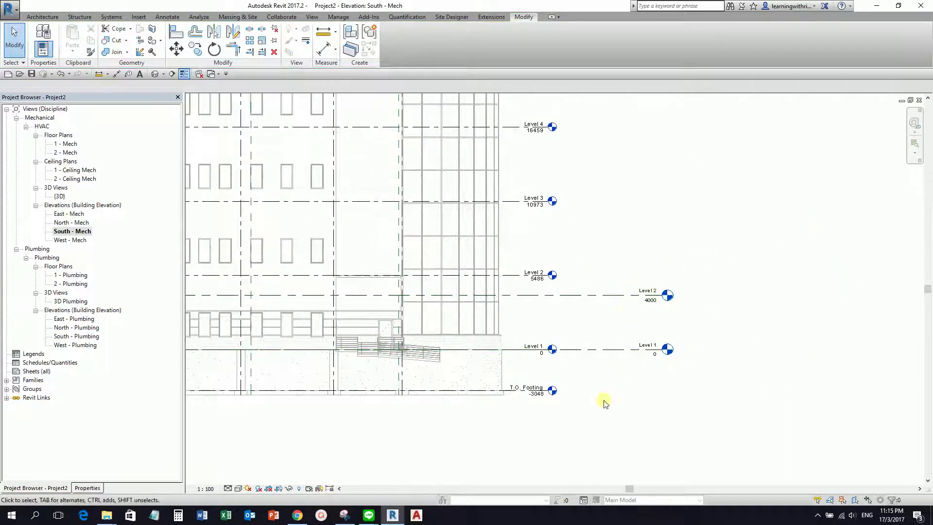
pyautogui.scroll(-1, 537, 183)
pyautogui.moveTo(538, 183); pyautogui.dragTo(598, 258, button='middle')
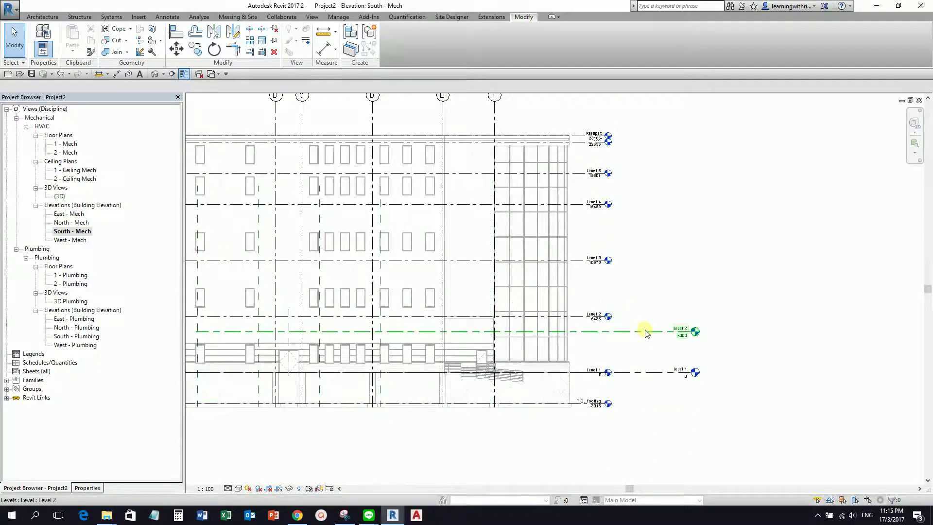
pyautogui.scroll(2, 639, 329)
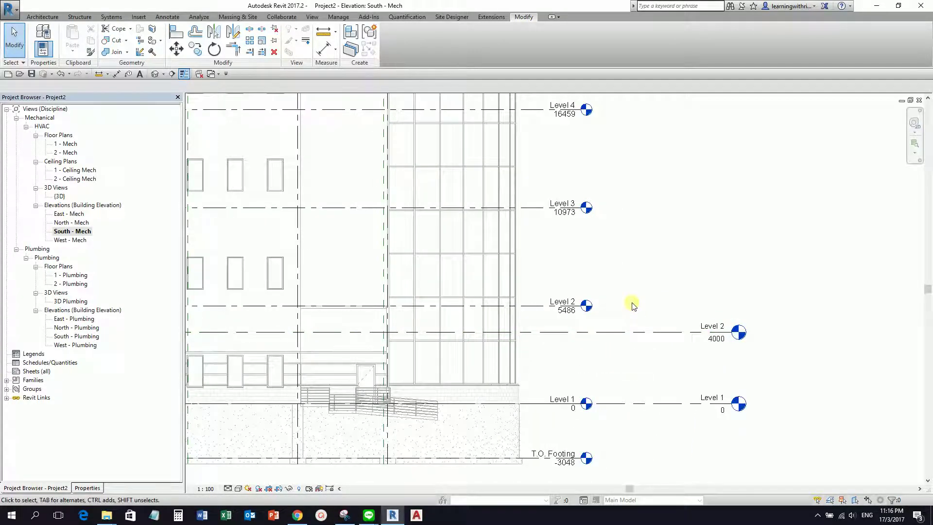
pyautogui.scroll(2, 628, 339)
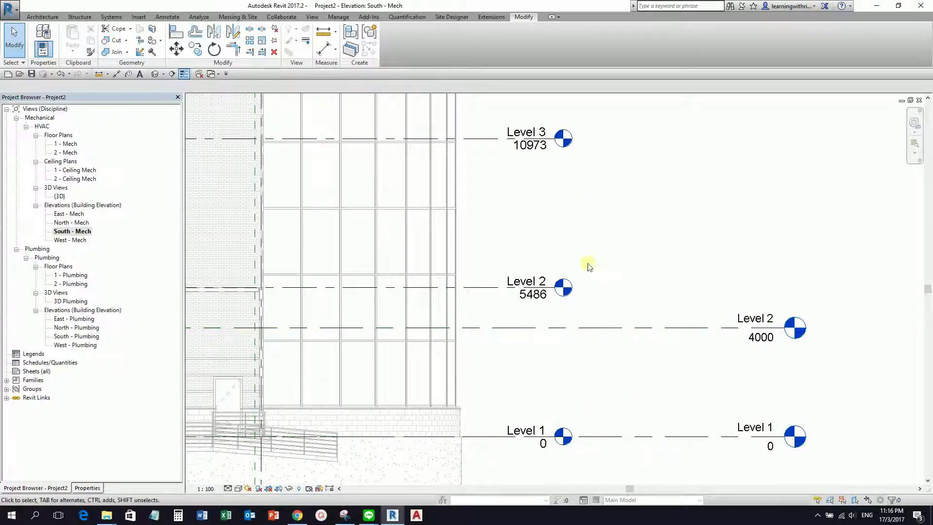
# - Align the project's Level 2 from 4000 up to the linked Level 2 at 5486 and lock it
pyautogui.click(176, 34)
pyautogui.click(488, 286)
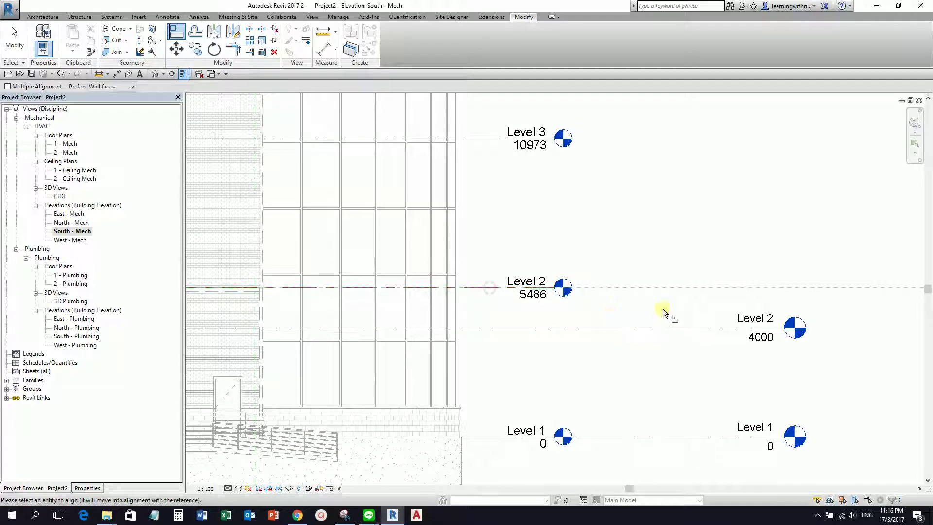
pyautogui.keyDown('ctrl'); pyautogui.click(679, 332); pyautogui.keyUp('ctrl')
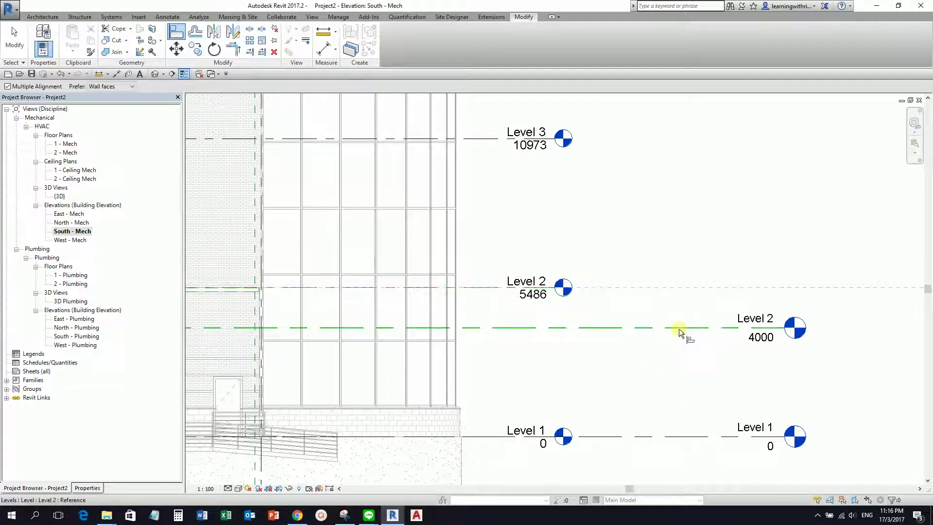
pyautogui.click(679, 333)
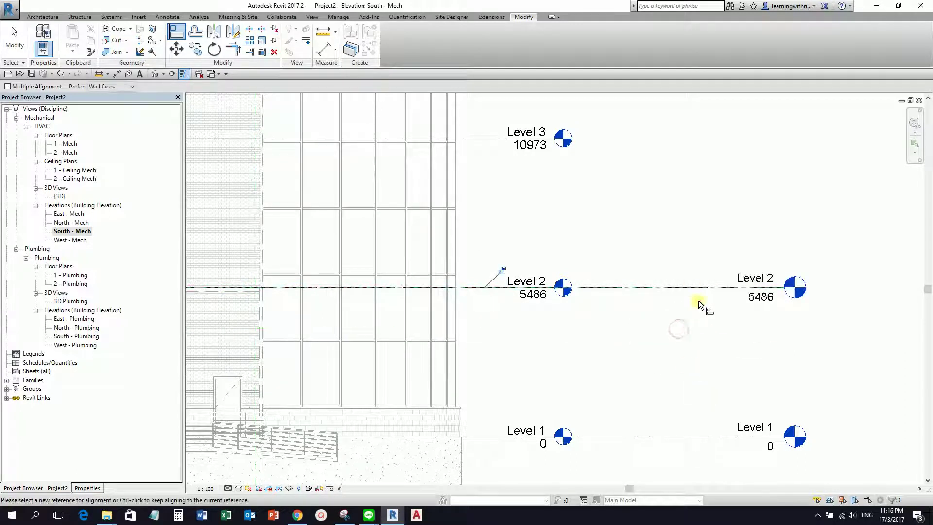
pyautogui.click(14, 44)
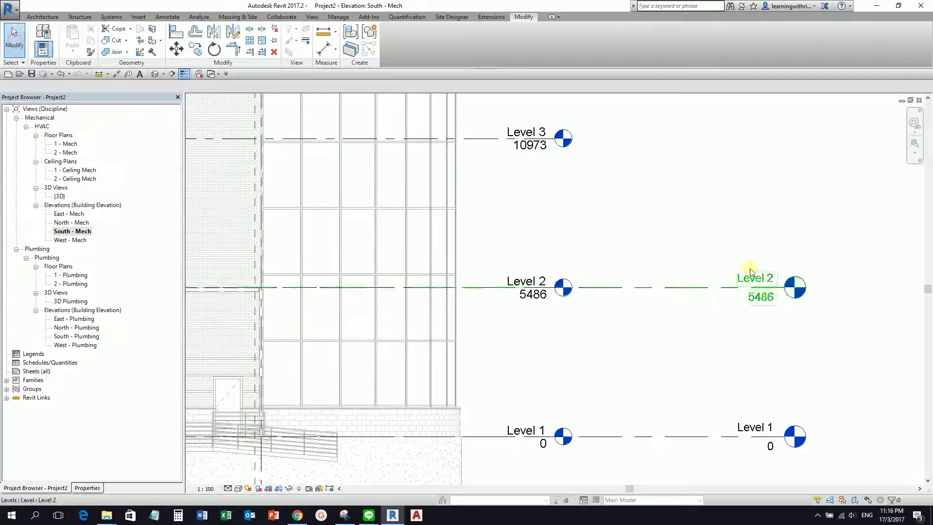
pyautogui.scroll(-2, 640, 255)
pyautogui.scroll(-3, 644, 233)
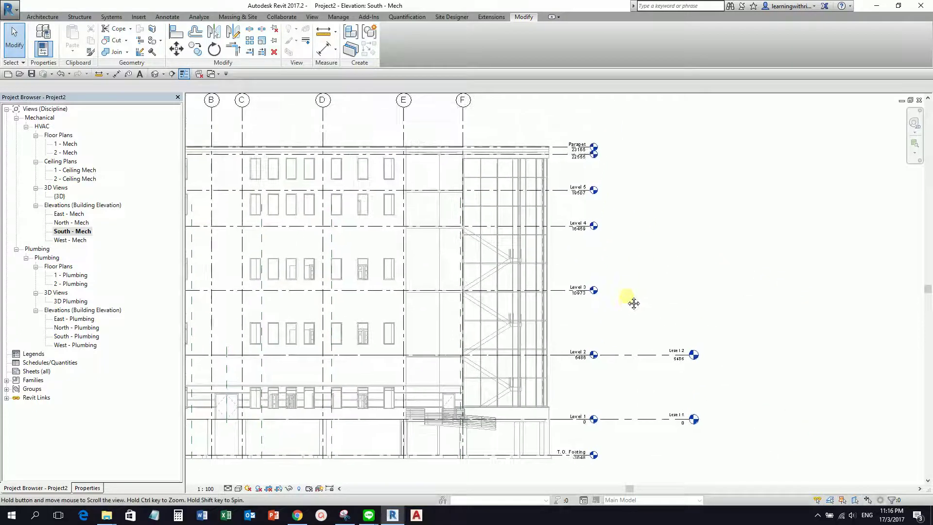
pyautogui.scroll(3, 626, 311)
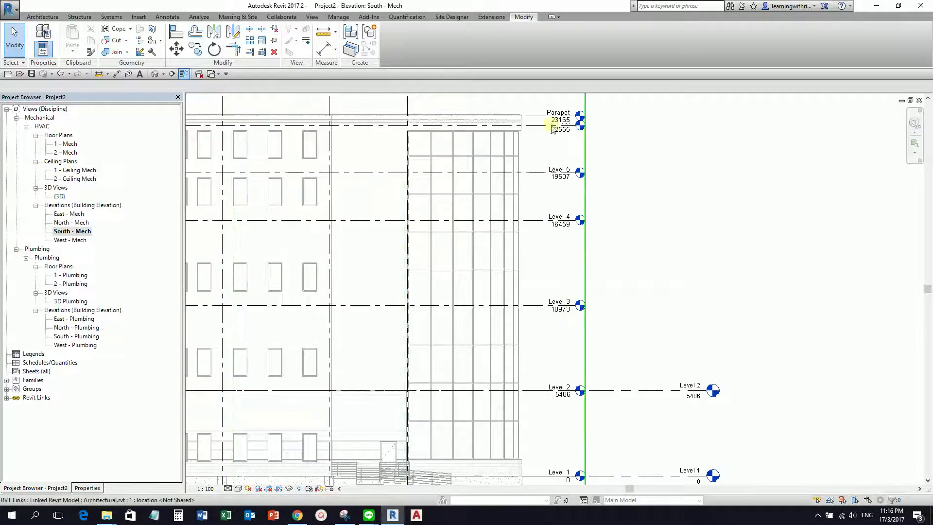
pyautogui.scroll(2, 556, 121)
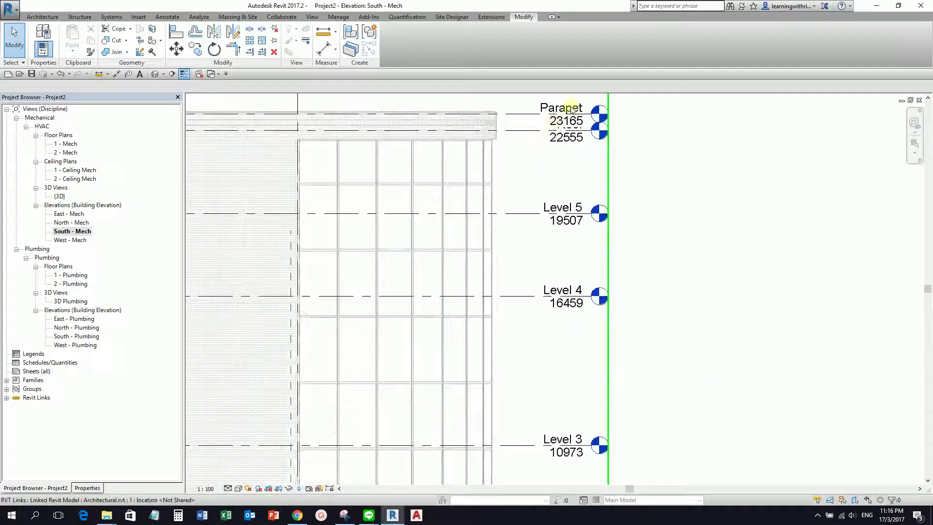
pyautogui.scroll(-3, 595, 282)
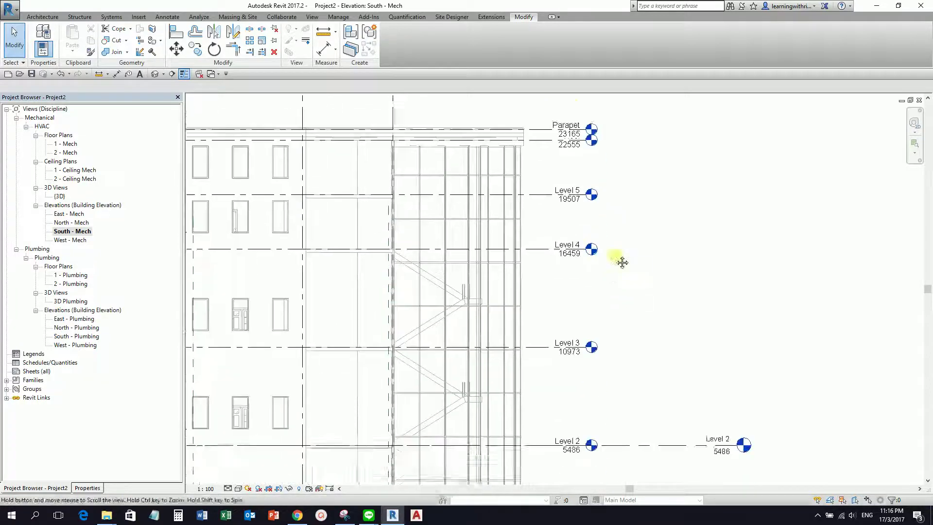
pyautogui.moveTo(622, 262); pyautogui.dragTo(613, 252, button='middle')
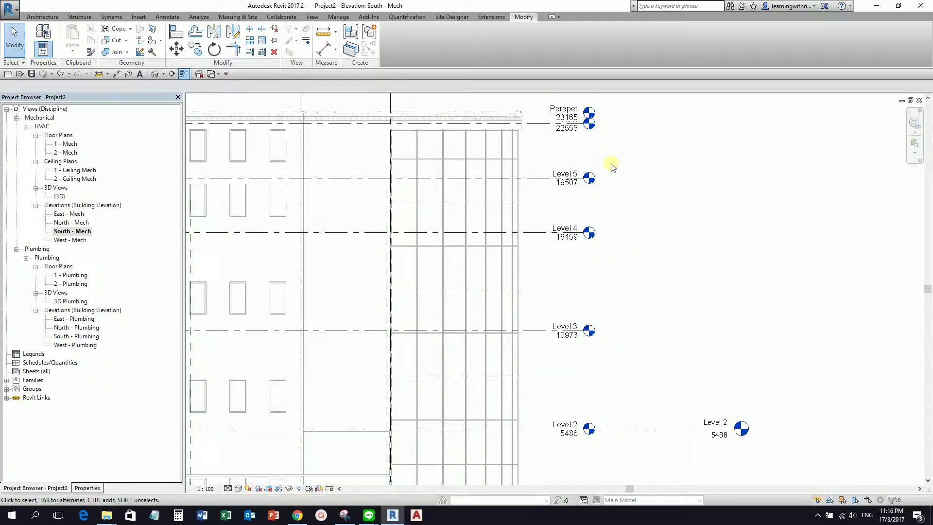
pyautogui.scroll(-2, 651, 184)
pyautogui.moveTo(678, 237); pyautogui.dragTo(639, 345, button='middle')
pyautogui.scroll(3, 592, 327)
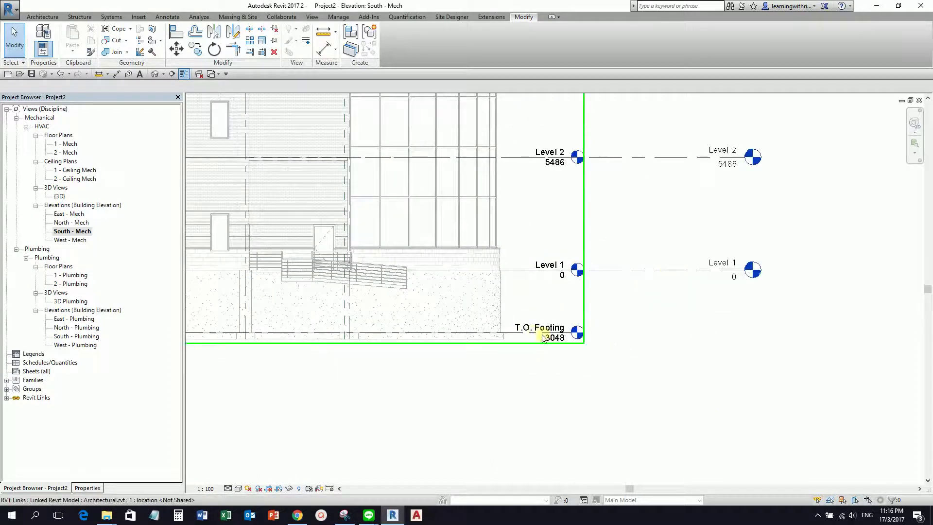
pyautogui.scroll(-3, 676, 281)
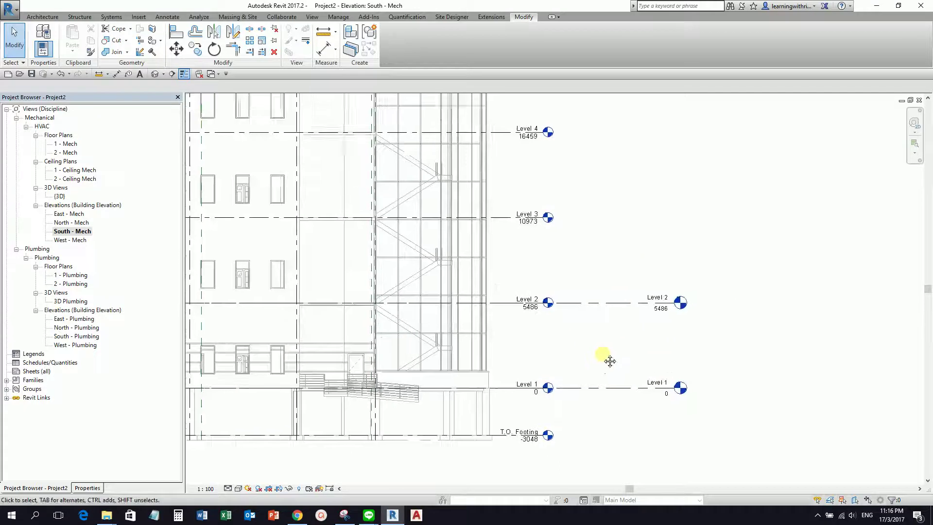
pyautogui.scroll(-2, 589, 327)
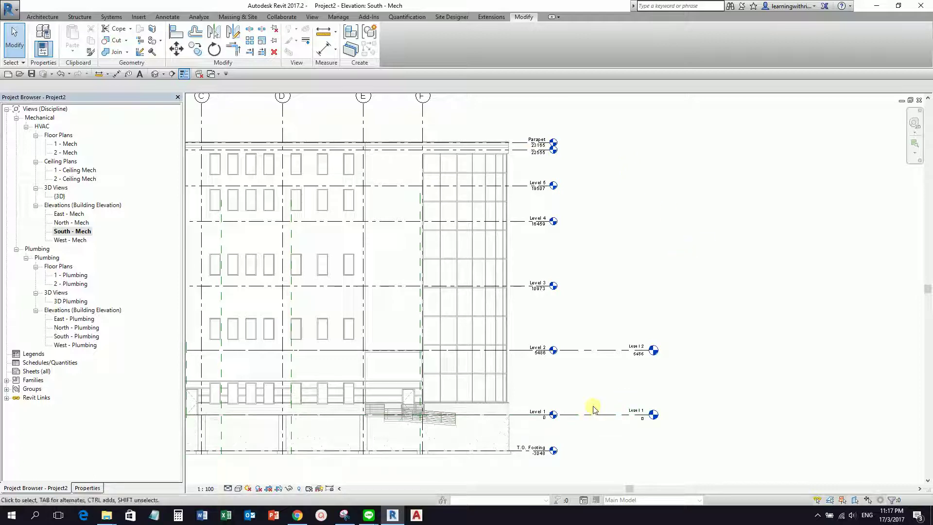
pyautogui.scroll(2, 596, 381)
pyautogui.moveTo(595, 382); pyautogui.dragTo(601, 346, button='middle')
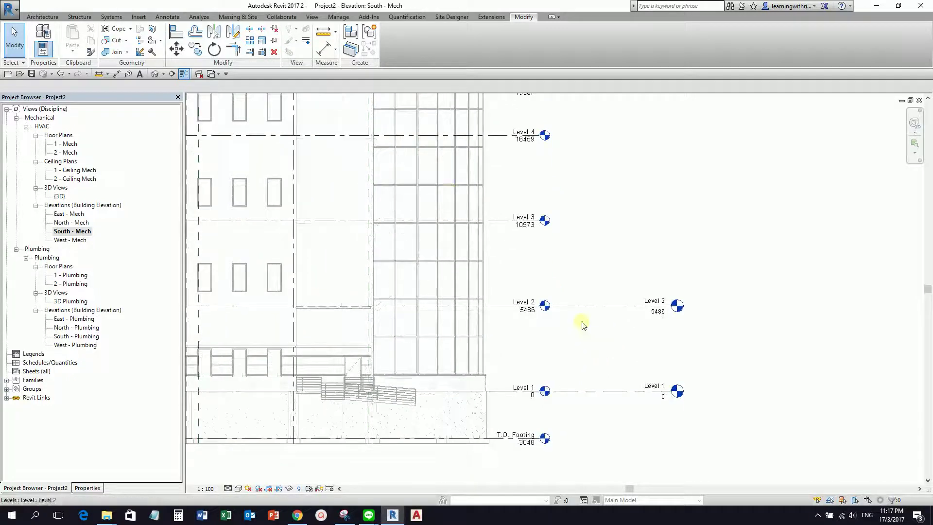
pyautogui.click(51, 17)
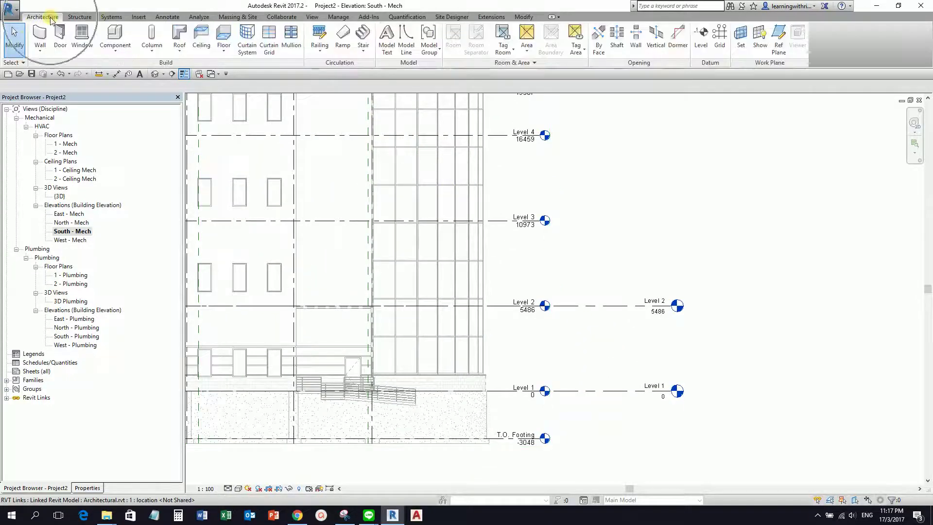
pyautogui.click(704, 50)
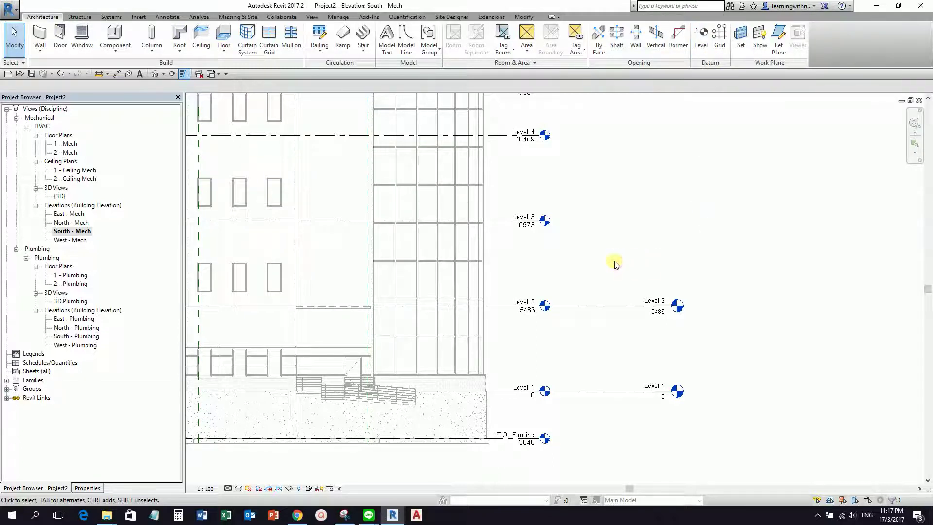
pyautogui.scroll(2, 597, 281)
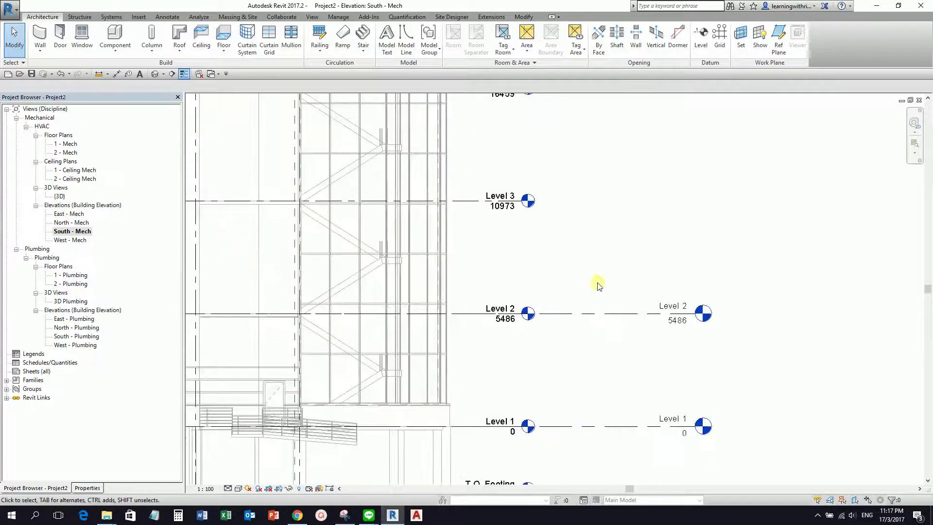
pyautogui.click(606, 314)
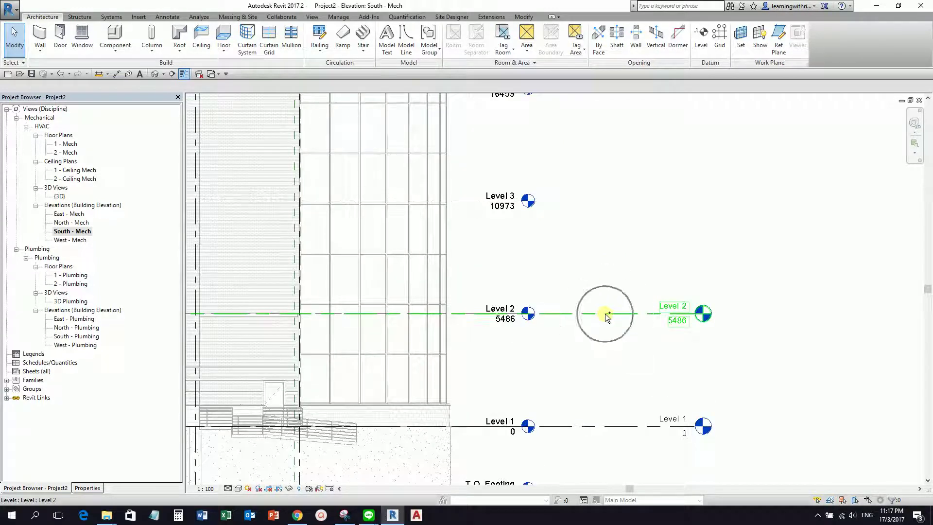
# - Use Create Similar on the Level 2 line to start placing new levels of its type
pyautogui.click(604, 314)
pyautogui.rightClick(605, 314)
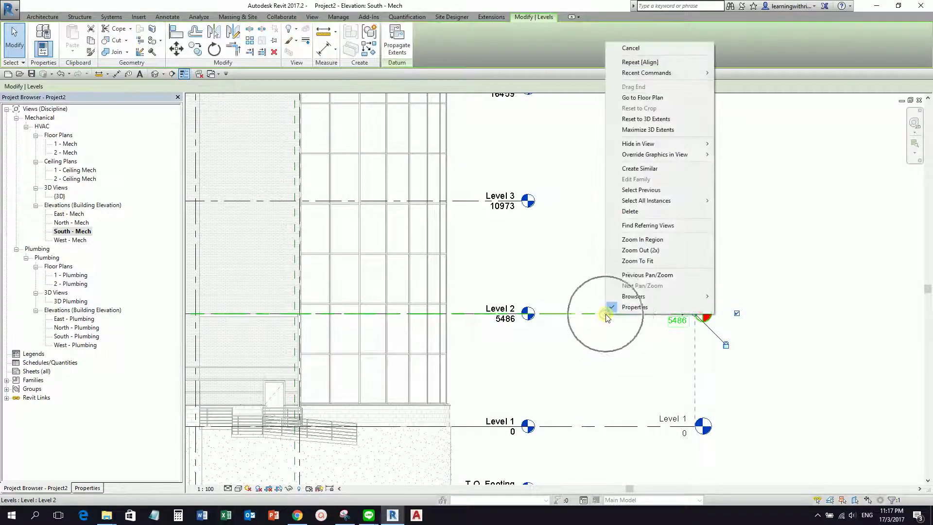
pyautogui.click(646, 173)
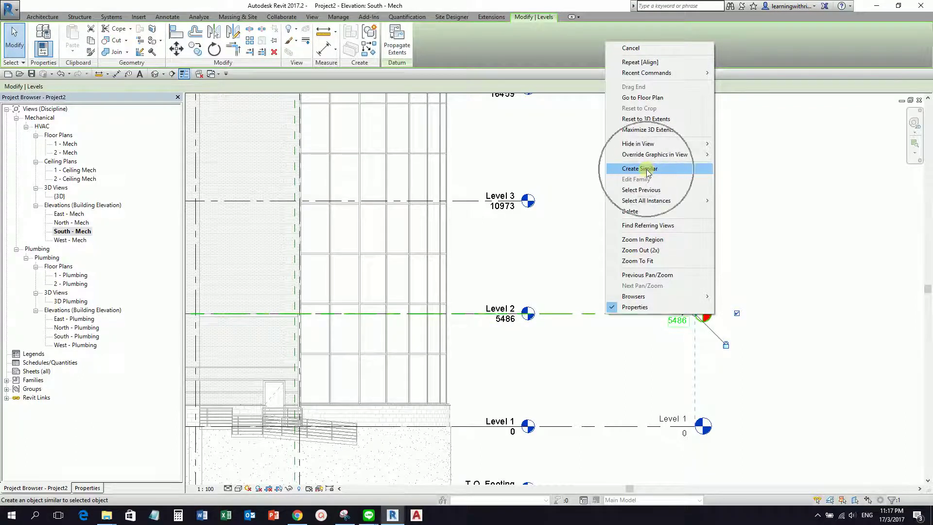
pyautogui.click(645, 171)
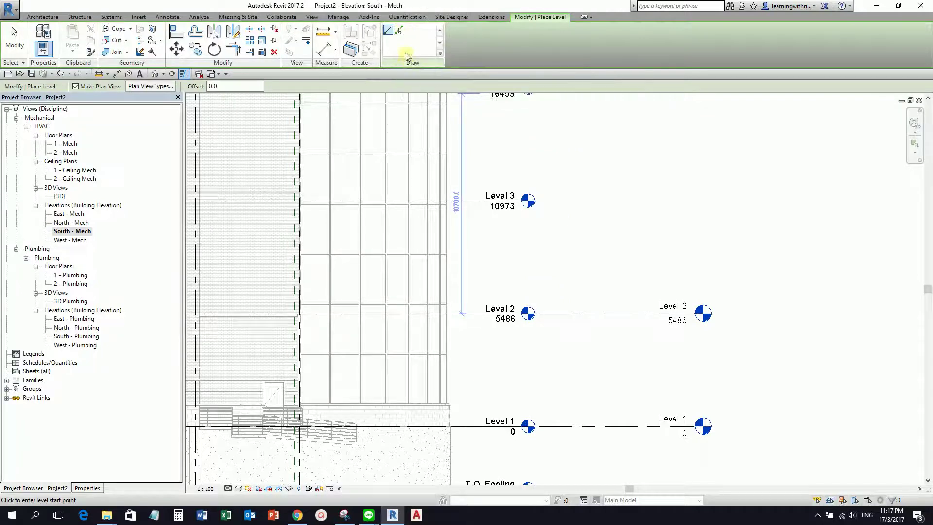
# - Switch level placement to Pick Lines and keep Make Plan View checked
pyautogui.click(399, 31)
pyautogui.click(399, 31)
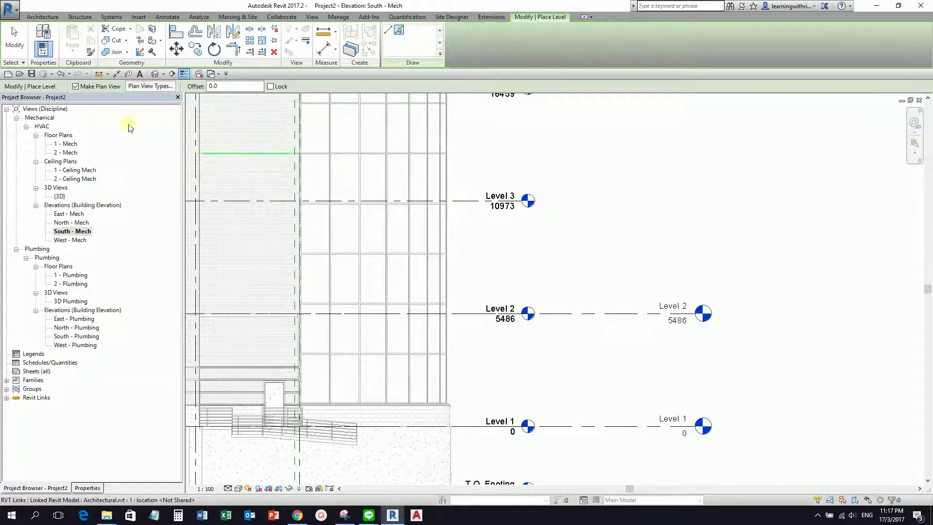
pyautogui.click(86, 89)
pyautogui.click(86, 91)
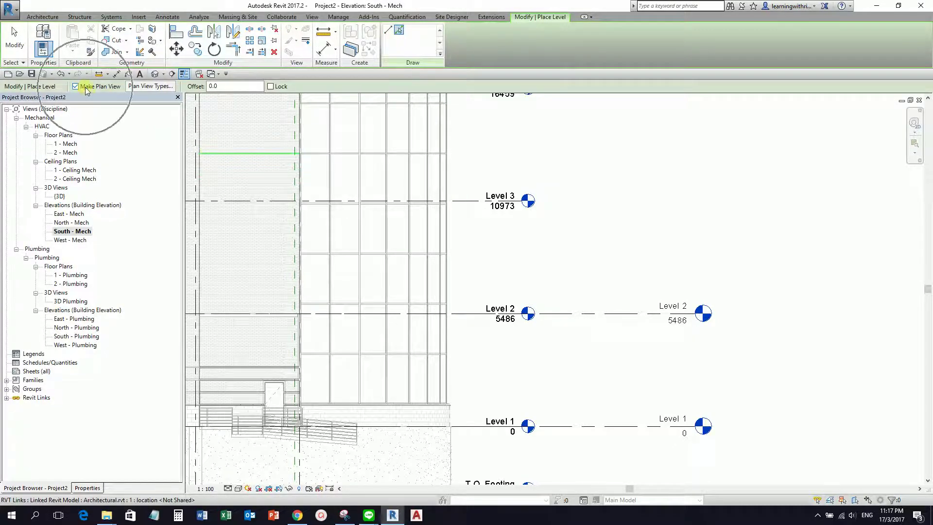
pyautogui.click(712, 360)
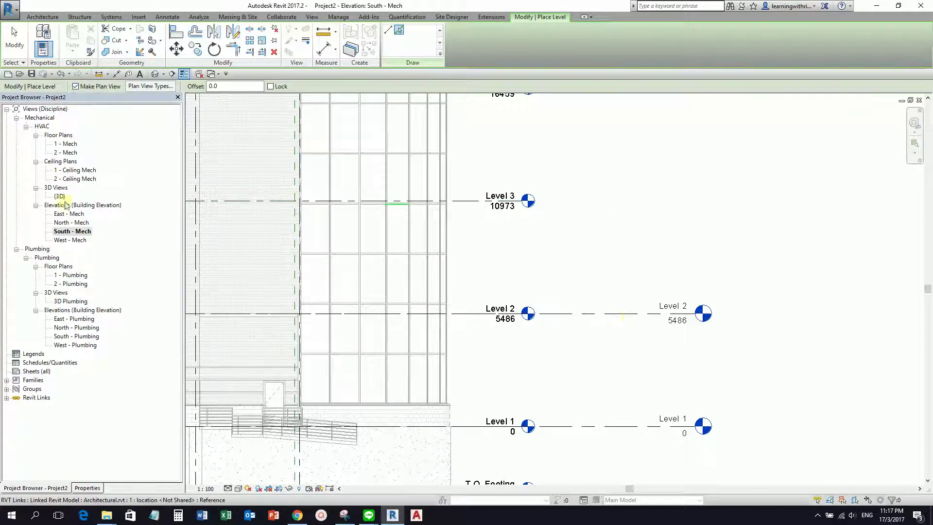
pyautogui.click(104, 90)
pyautogui.click(76, 89)
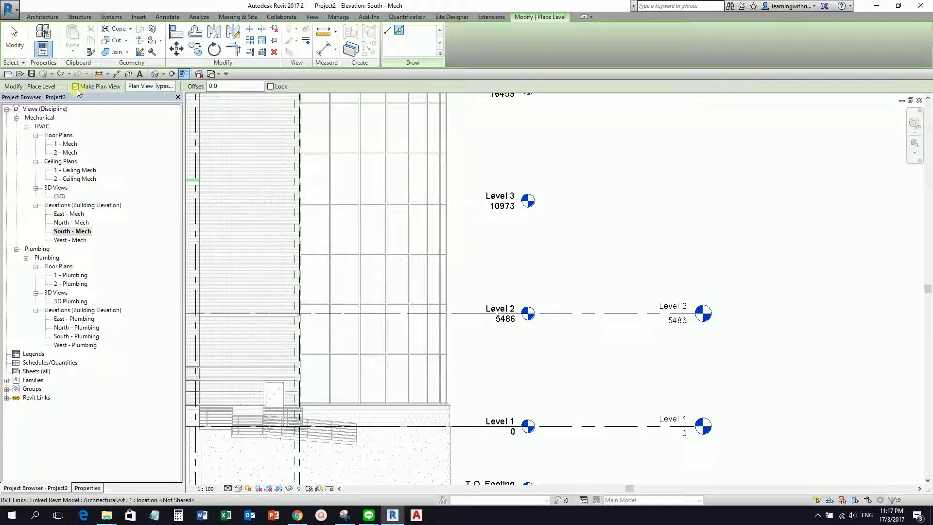
# - Limit Plan View Types to Ceiling Plan and Floor Plan by excluding Structural Plan
pyautogui.click(155, 91)
pyautogui.click(156, 90)
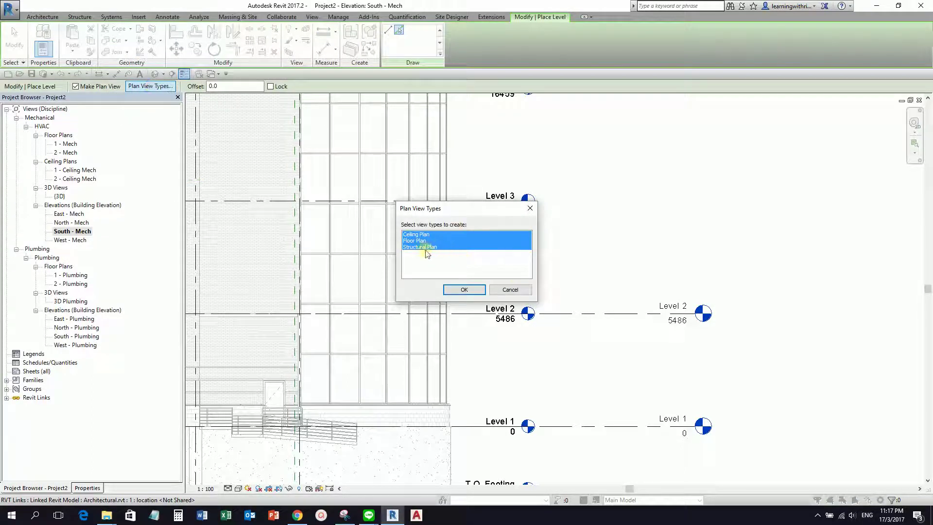
pyautogui.click(425, 249)
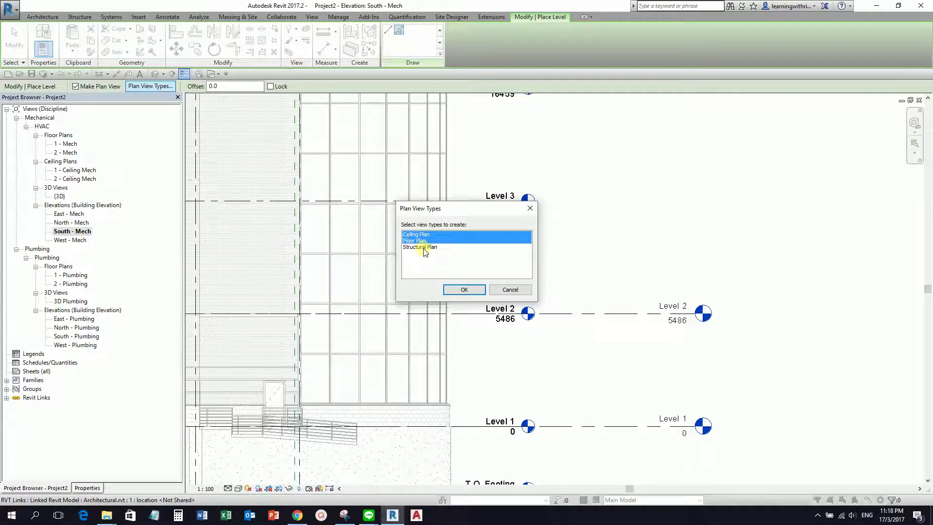
pyautogui.click(466, 290)
# - Pick the linked Level 3, 4, 5 and 22555 roof lines to create four new levels
pyautogui.moveTo(602, 189); pyautogui.dragTo(589, 283, button='middle')
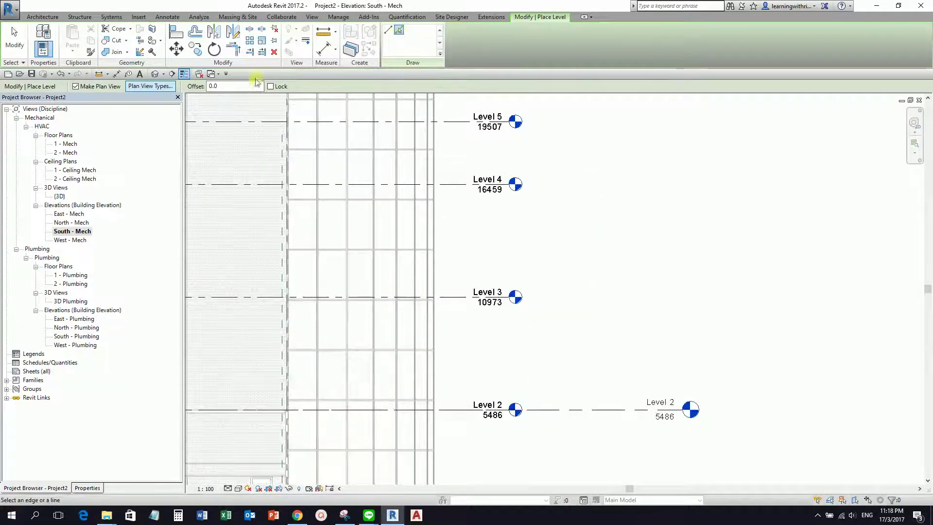
pyautogui.click(225, 86)
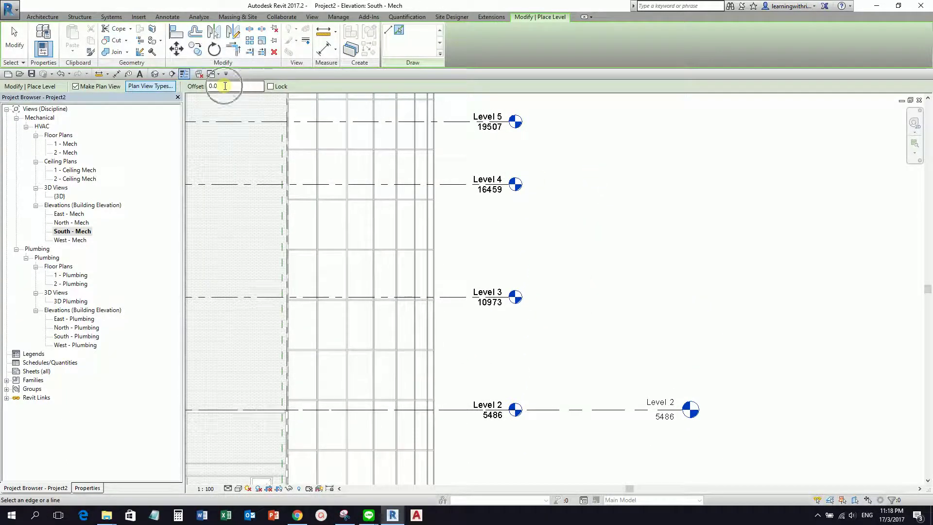
pyautogui.click(451, 302)
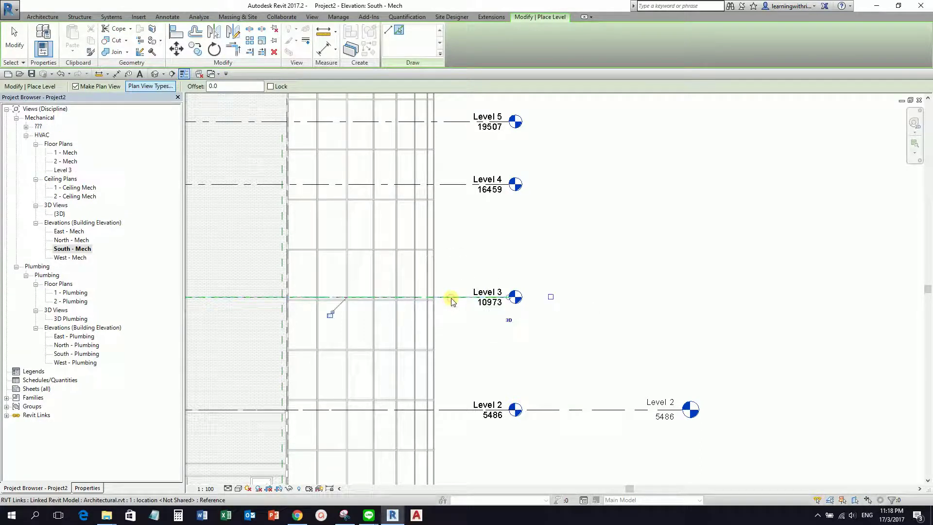
pyautogui.click(452, 187)
pyautogui.moveTo(467, 253); pyautogui.dragTo(472, 306, button='middle')
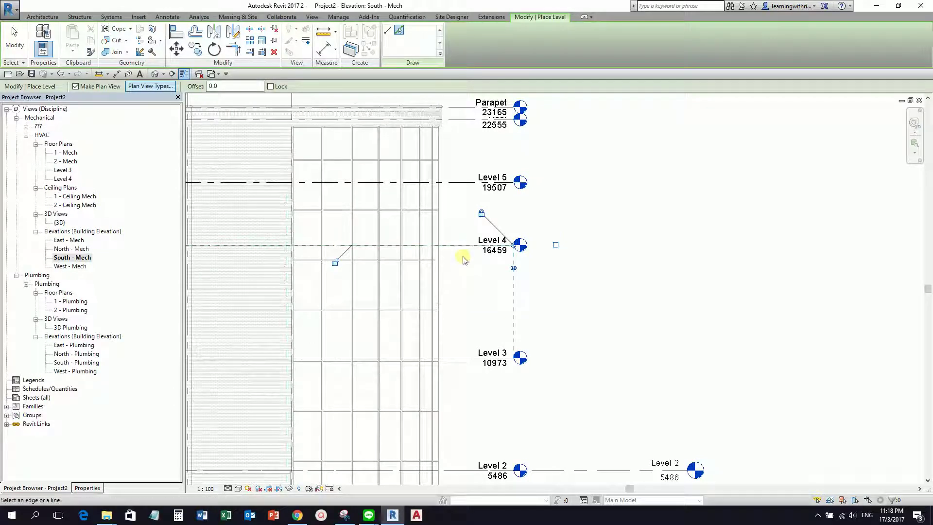
pyautogui.click(462, 187)
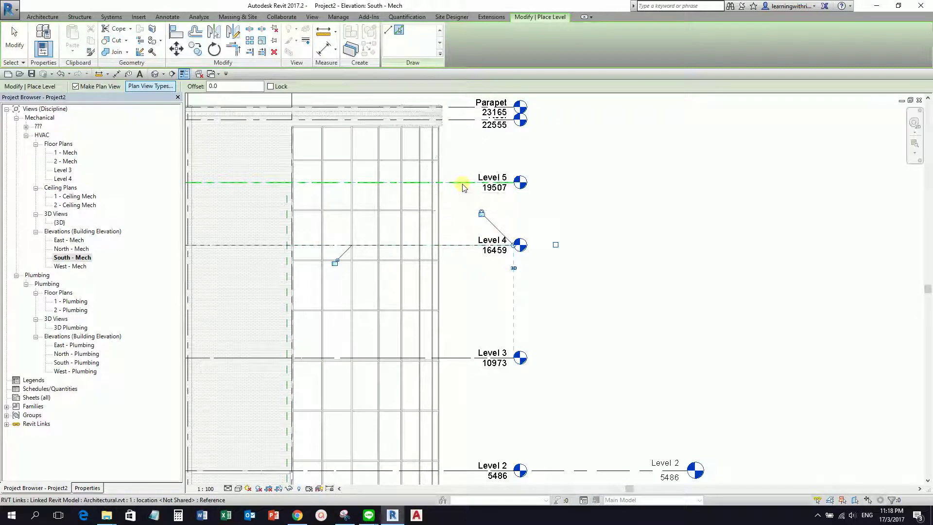
pyautogui.moveTo(458, 143); pyautogui.dragTo(466, 174, button='middle')
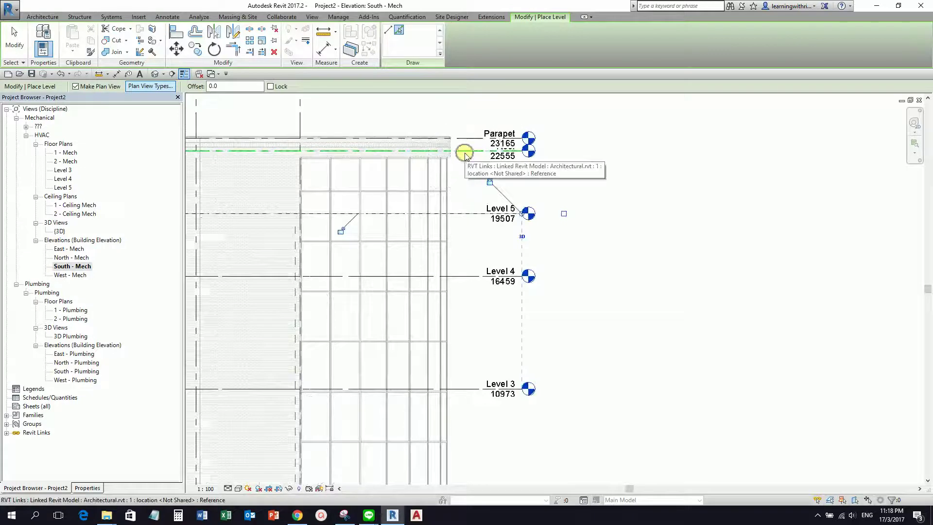
pyautogui.click(465, 155)
pyautogui.scroll(-2, 564, 232)
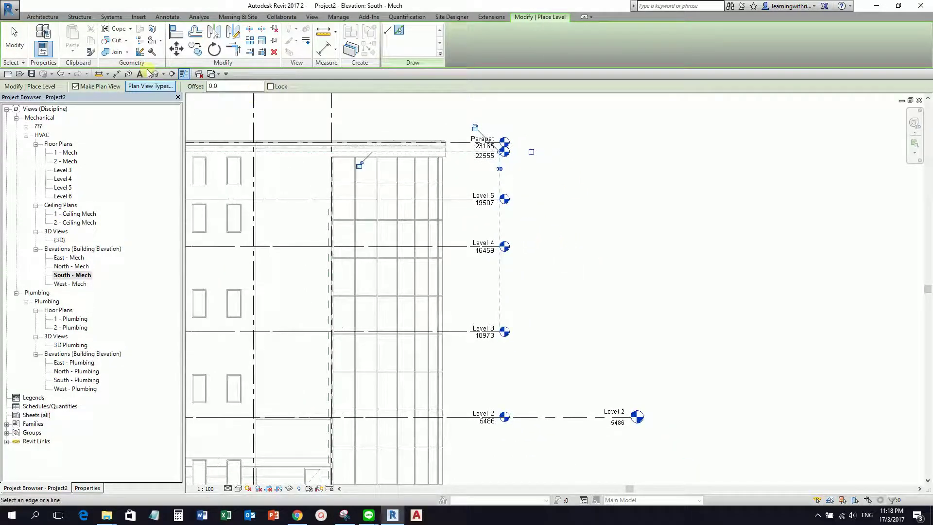
# - Extend the new level lines right to match Level 2 and finish placing levels
pyautogui.click(501, 154)
pyautogui.click(501, 154)
pyautogui.moveTo(501, 153); pyautogui.dragTo(631, 155)
pyautogui.scroll(-1, 635, 246)
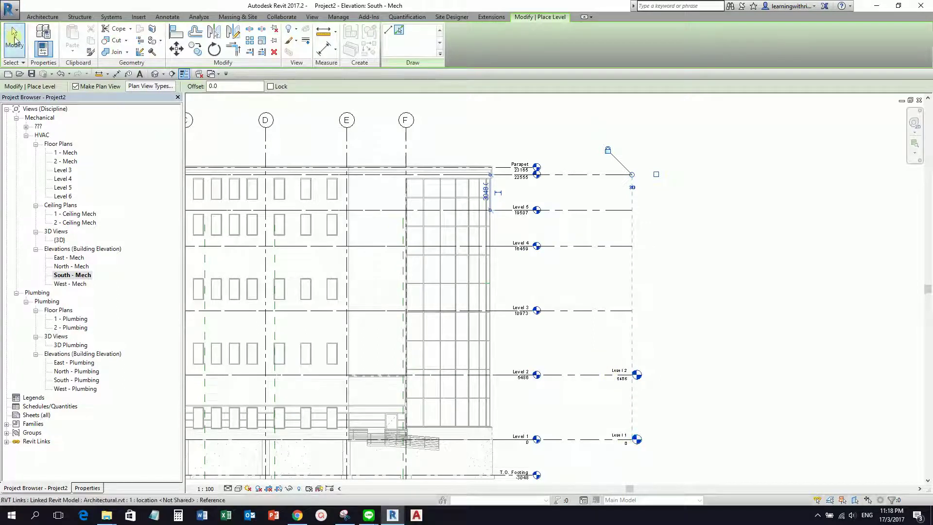
pyautogui.click(14, 38)
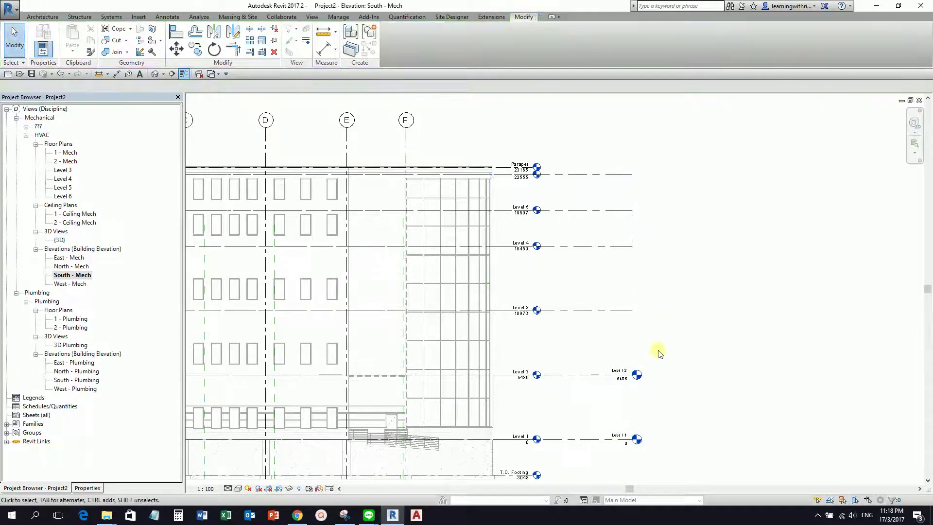
# - Turn on the right-end level heads for Levels 6, 5, 4 and 3
pyautogui.scroll(2, 658, 352)
pyautogui.moveTo(635, 308); pyautogui.dragTo(547, 306, button='middle')
pyautogui.click(493, 179)
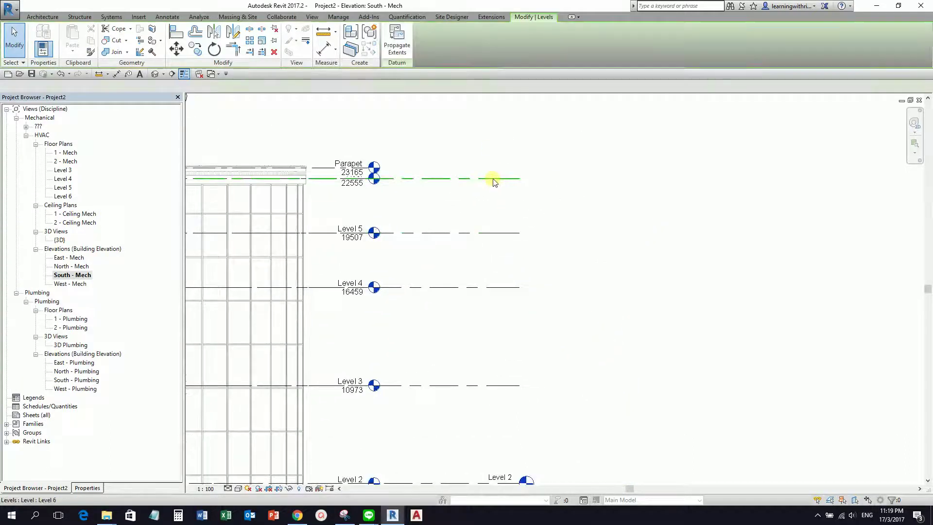
pyautogui.click(556, 179)
pyautogui.click(501, 234)
pyautogui.click(556, 232)
pyautogui.click(503, 288)
pyautogui.click(556, 288)
pyautogui.moveTo(531, 343); pyautogui.dragTo(547, 296, button='middle')
pyautogui.click(516, 328)
pyautogui.click(563, 330)
pyautogui.click(639, 287)
# - Rename Level 6 to Roof and accept renaming its matching plan views
pyautogui.scroll(-2, 482, 183)
pyautogui.moveTo(482, 183); pyautogui.dragTo(504, 277, button='middle')
pyautogui.scroll(5, 442, 187)
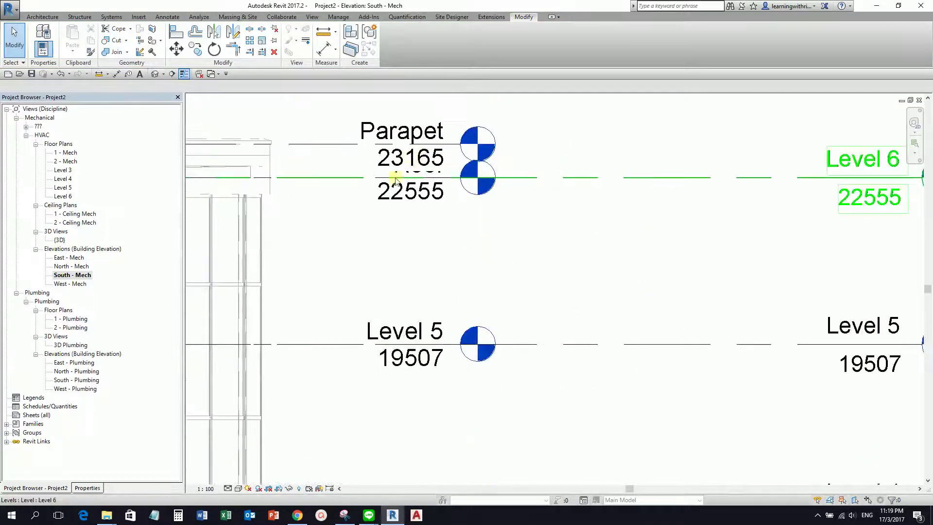
pyautogui.press('Tab')
pyautogui.press('Tab')
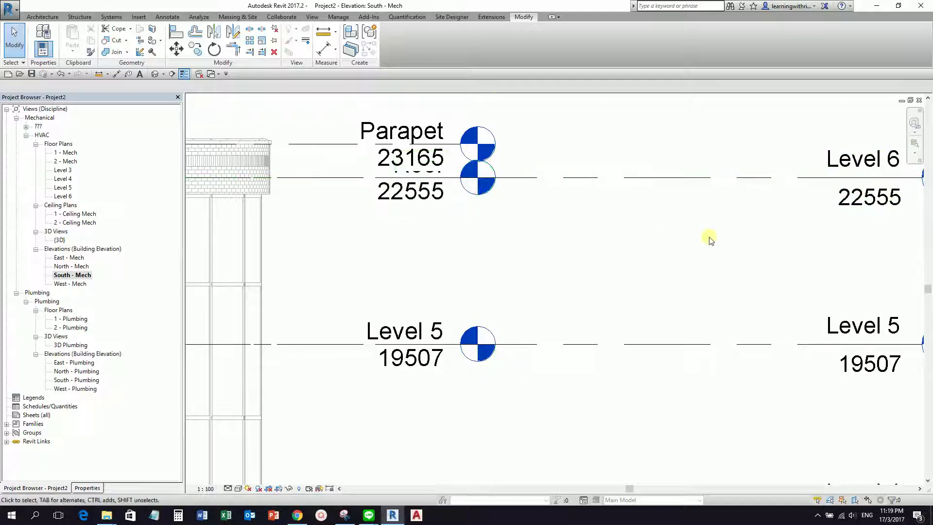
pyautogui.moveTo(708, 236); pyautogui.dragTo(605, 215, button='middle')
pyautogui.click(651, 155)
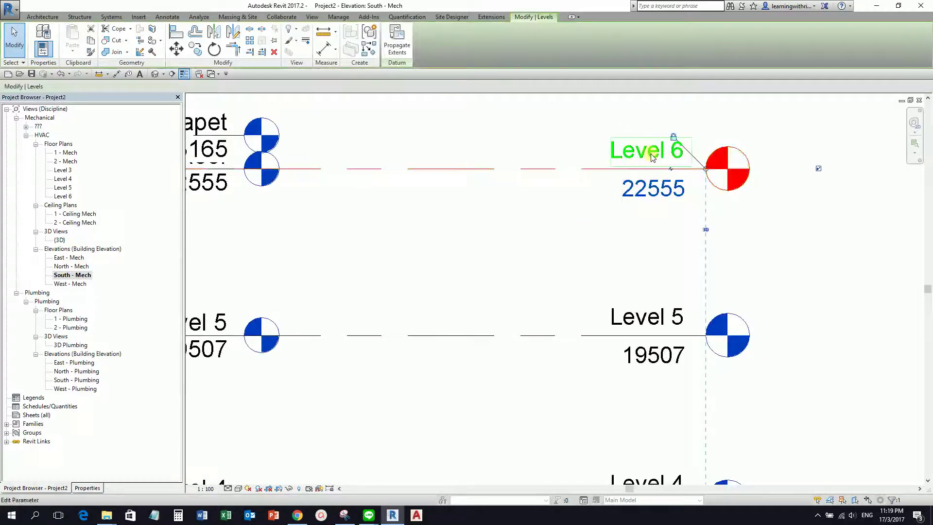
pyautogui.click(651, 156)
pyautogui.write('Roof')
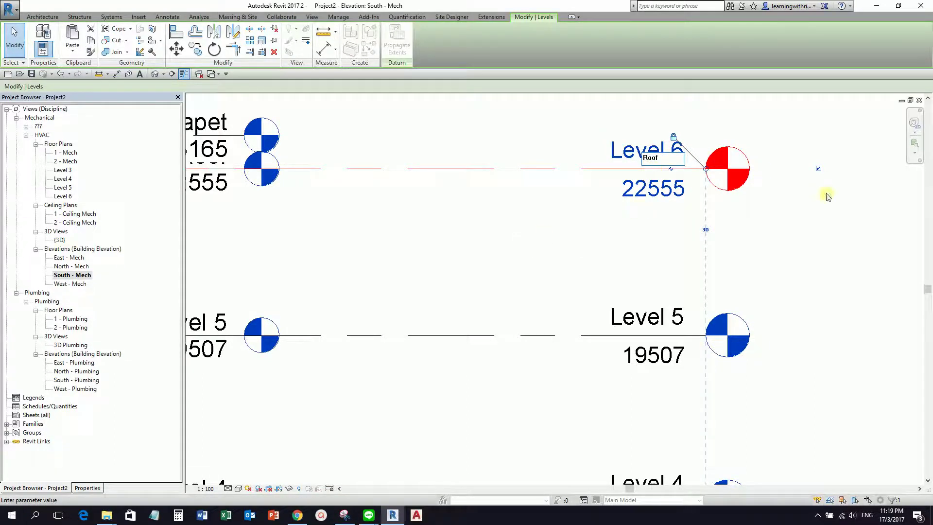
pyautogui.click(793, 235)
pyautogui.click(490, 263)
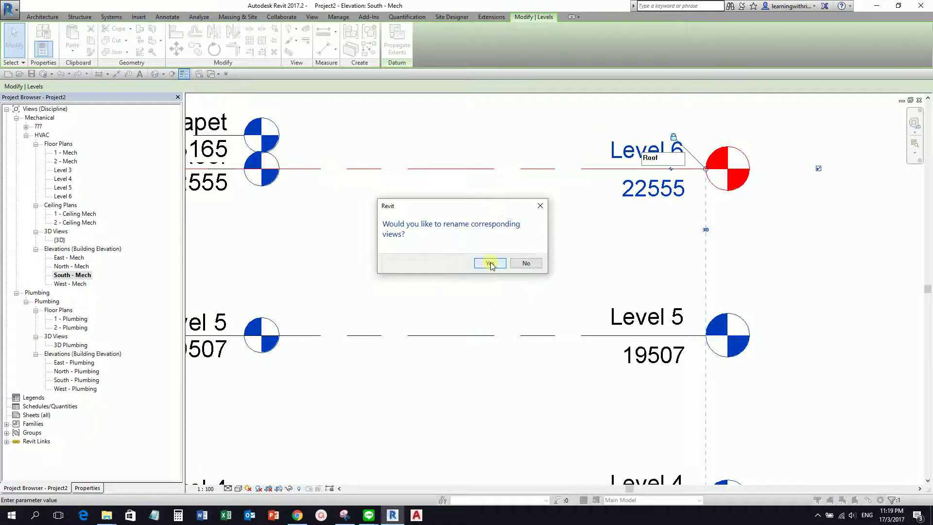
pyautogui.click(65, 195)
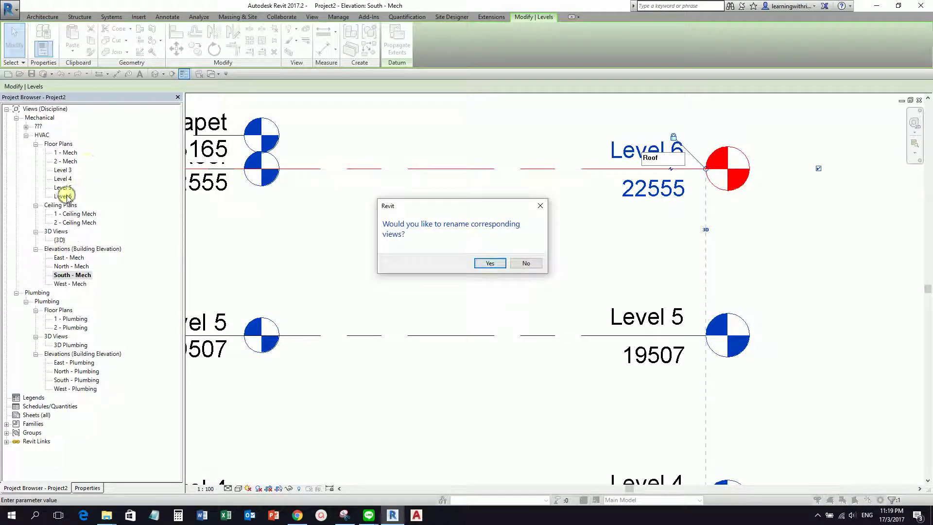
pyautogui.click(486, 263)
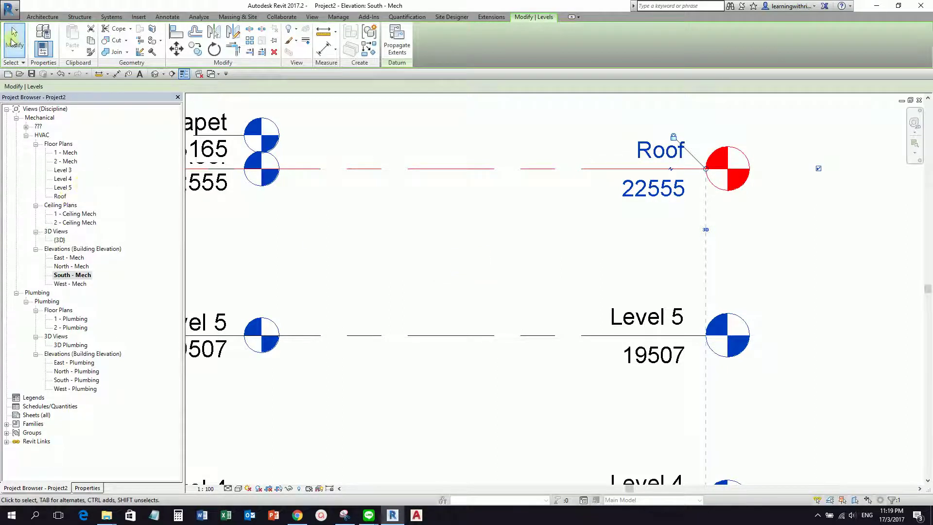
pyautogui.click(13, 37)
# - Zoom out the elevation and expand the ??? group's Ceiling Plans in the Project Browser
pyautogui.scroll(-5, 539, 265)
pyautogui.moveTo(568, 272); pyautogui.dragTo(608, 162, button='middle')
pyautogui.scroll(-2, 581, 167)
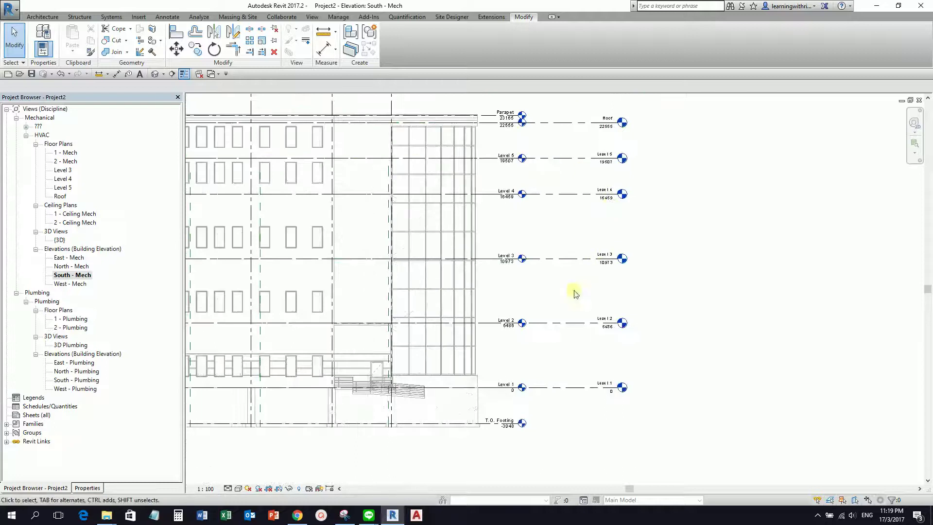
pyautogui.moveTo(571, 238); pyautogui.dragTo(621, 250, button='middle')
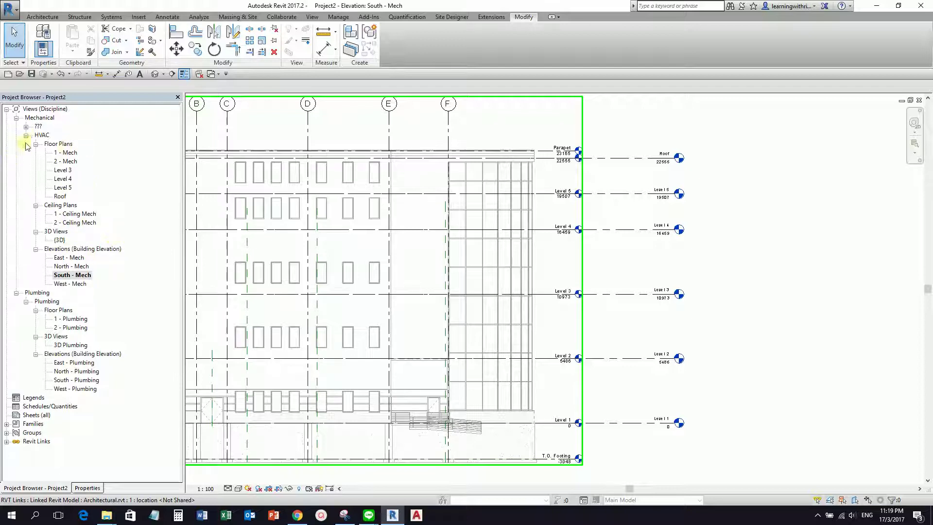
pyautogui.click(25, 127)
pyautogui.click(35, 135)
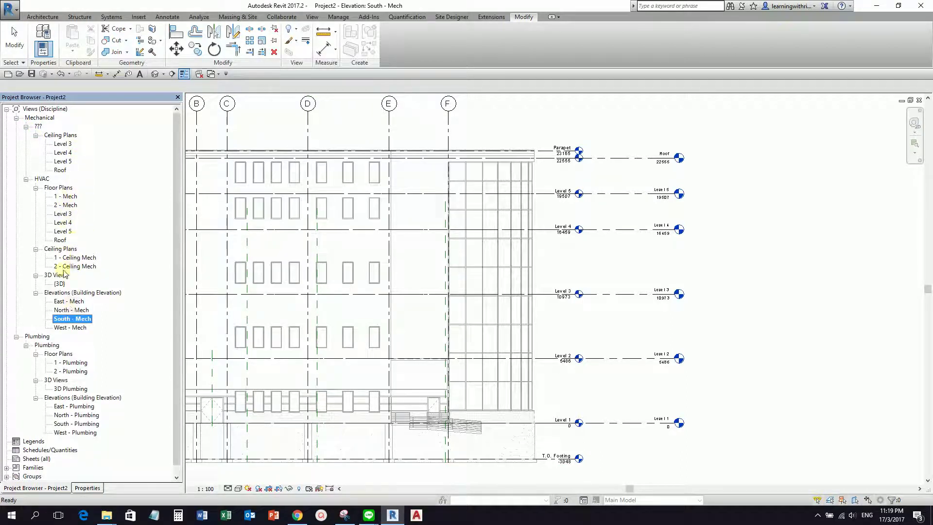
# - Rename the HVAC floor plan 1 - Mech to Level 1
pyautogui.rightClick(69, 199)
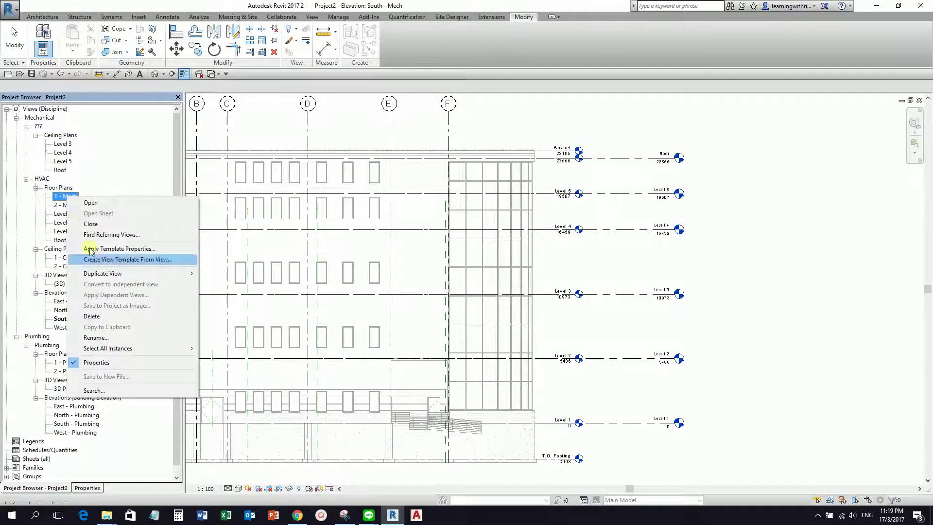
pyautogui.click(97, 339)
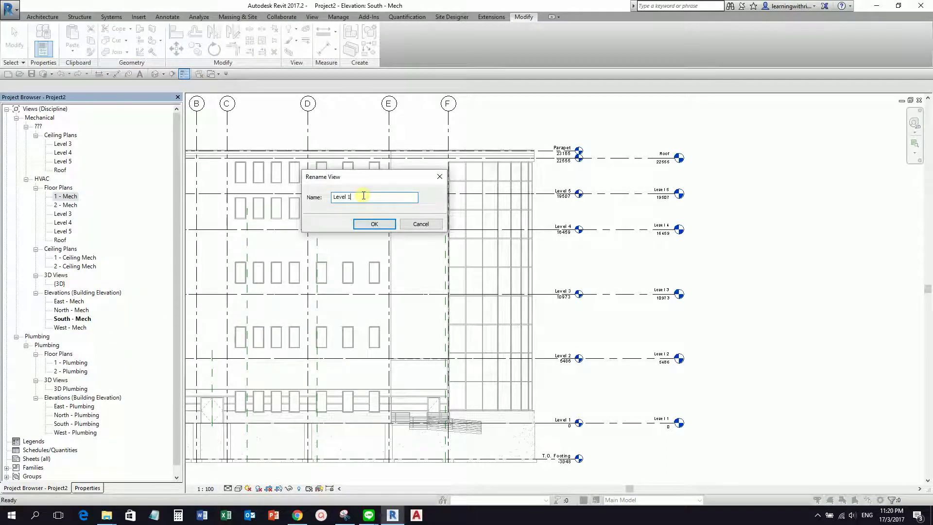
pyautogui.click(376, 223)
# - Rename the HVAC floor plan 2 - Mech to Level 2
pyautogui.click(68, 198)
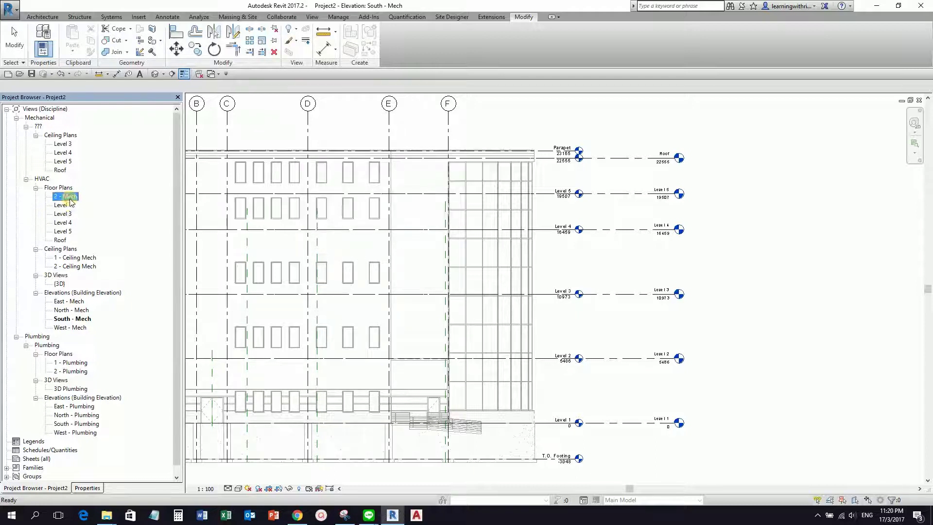
pyautogui.press('F2')
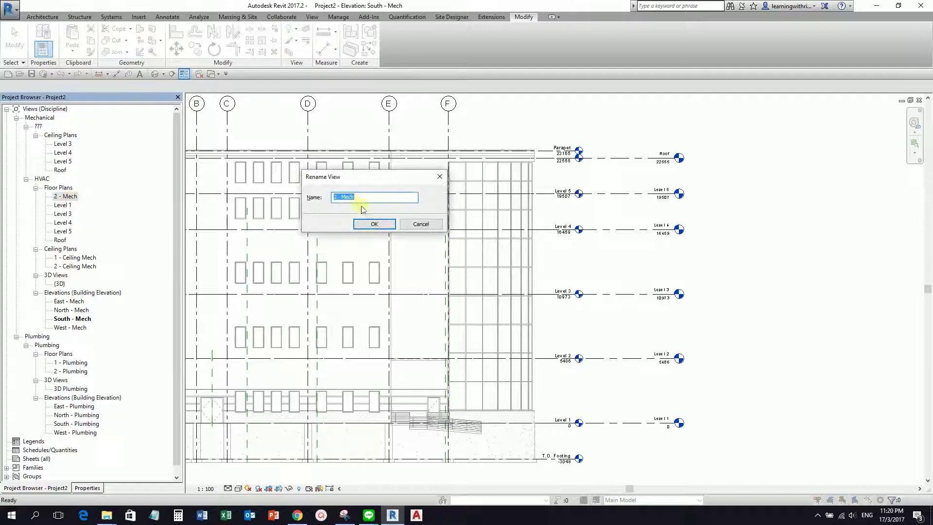
pyautogui.write('Level 2')
pyautogui.click(377, 224)
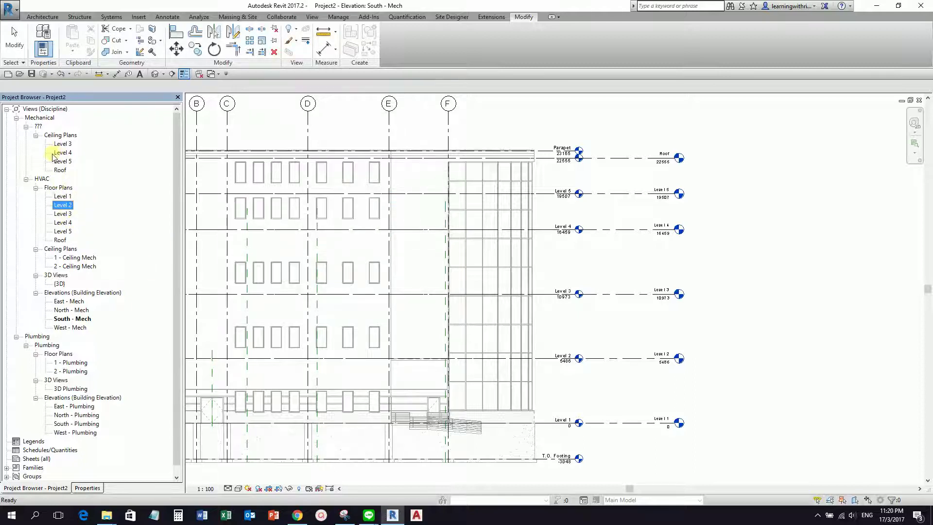
pyautogui.click(74, 259)
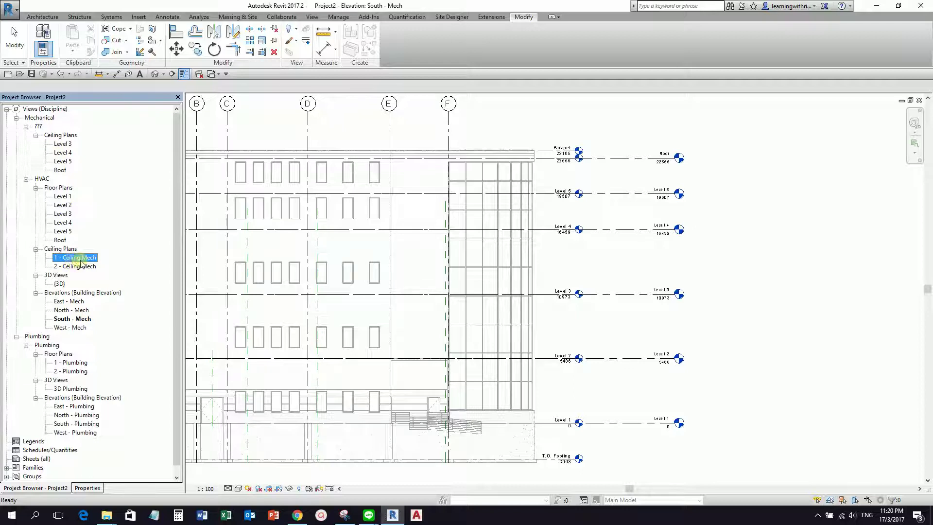
# - Rename the ceiling plan 1 - Ceiling Mech to Level 1 - Ceiling
pyautogui.rightClick(81, 263)
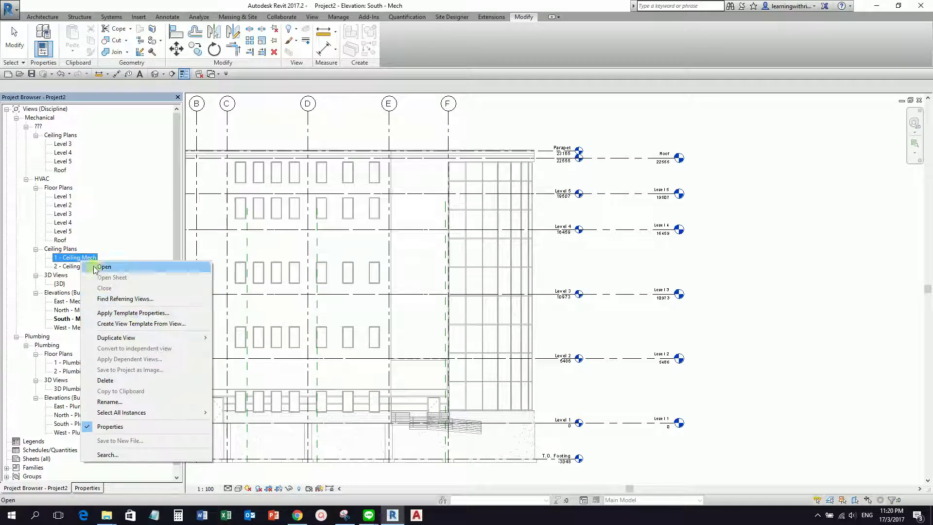
pyautogui.click(117, 402)
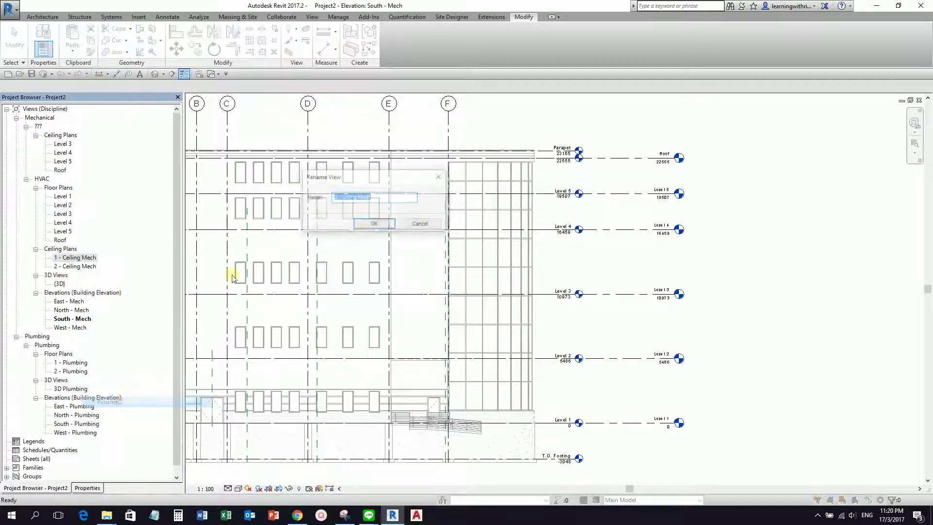
pyautogui.click(384, 196)
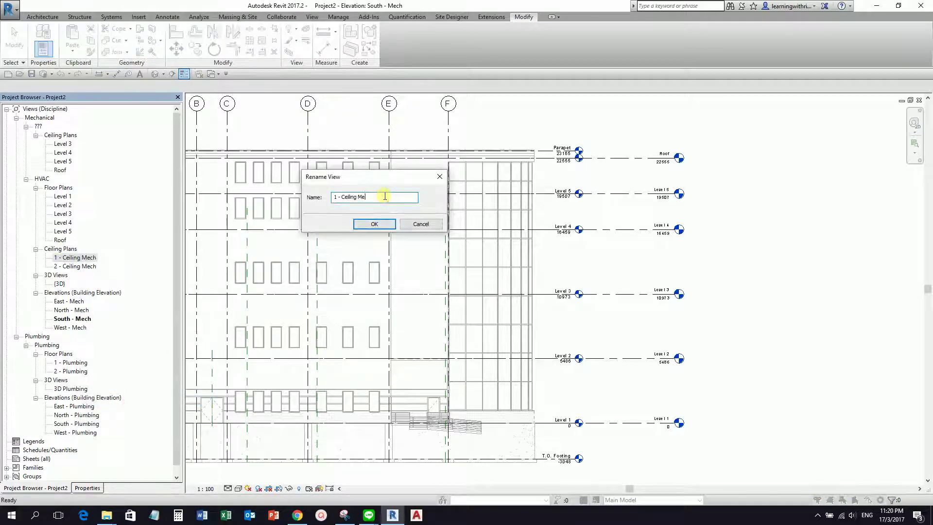
pyautogui.click(374, 224)
pyautogui.click(82, 267)
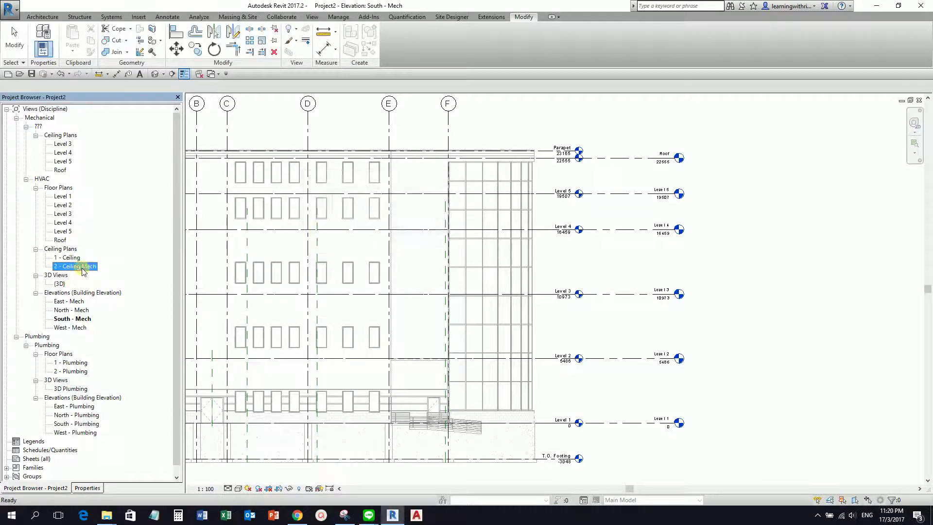
pyautogui.click(68, 258)
pyautogui.press('F2')
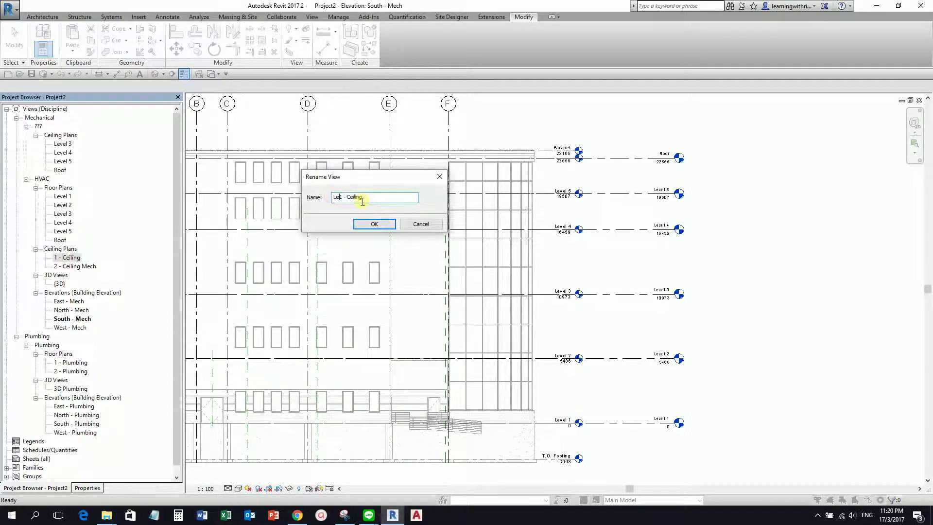
pyautogui.click(373, 224)
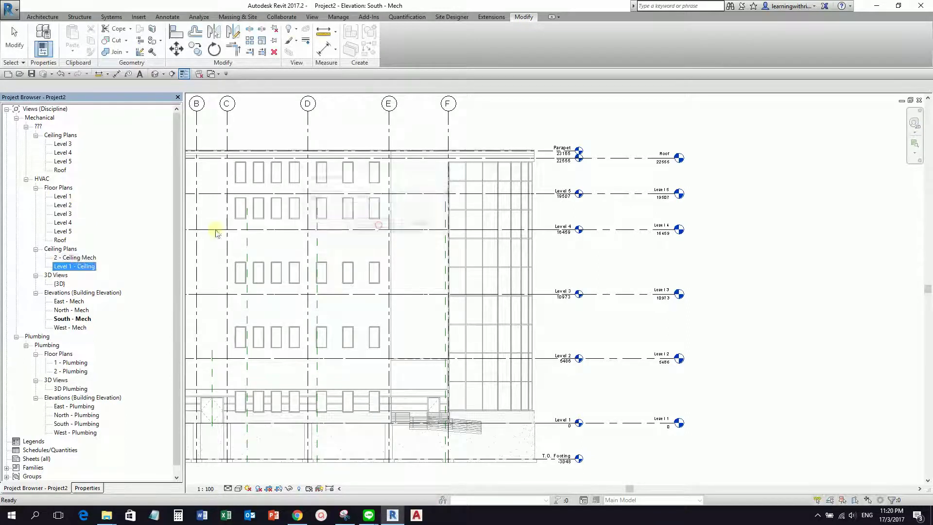
# - Rename the ceiling plan 2 - Ceiling Mech to Level 2 - Ceiling
pyautogui.rightClick(74, 259)
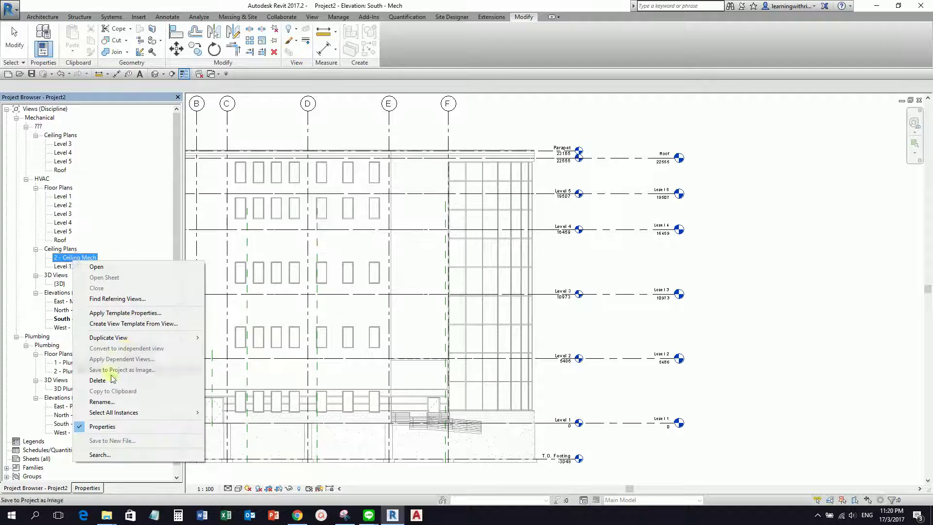
pyautogui.click(108, 401)
pyautogui.click(390, 197)
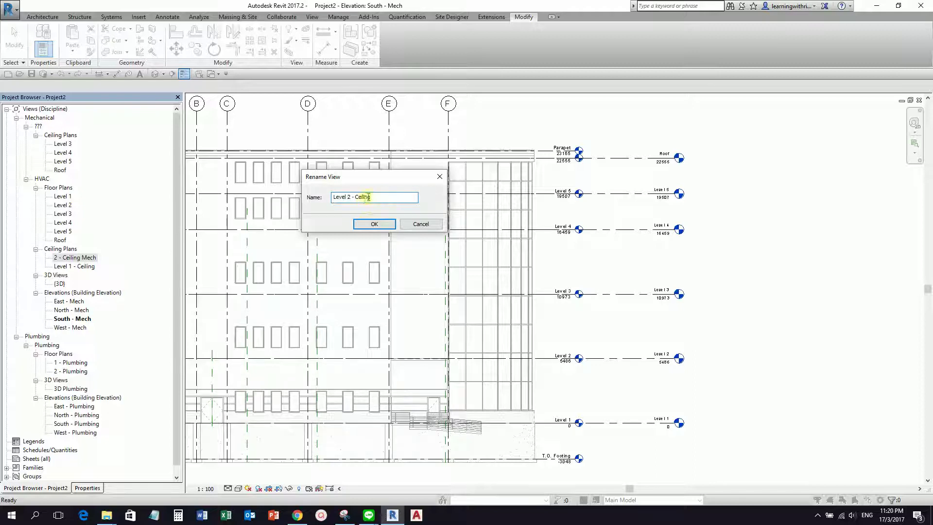
pyautogui.click(373, 223)
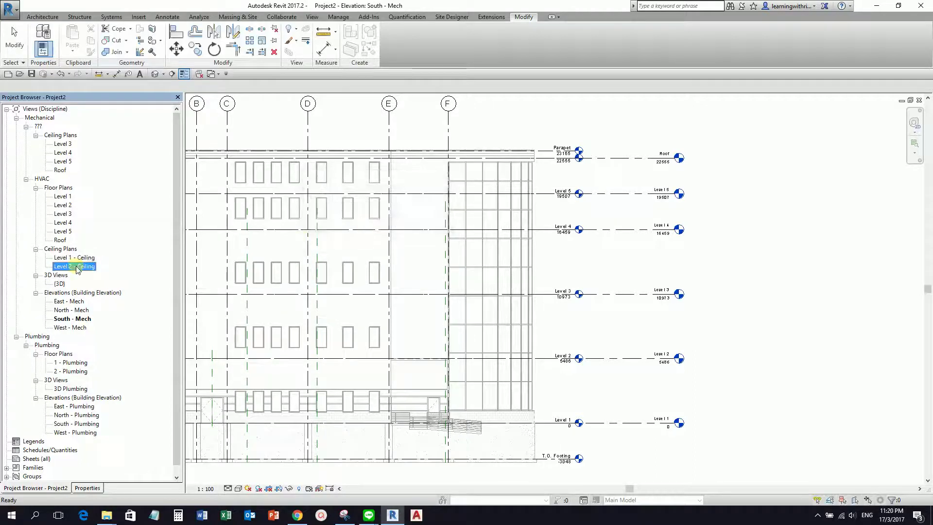
pyautogui.click(64, 143)
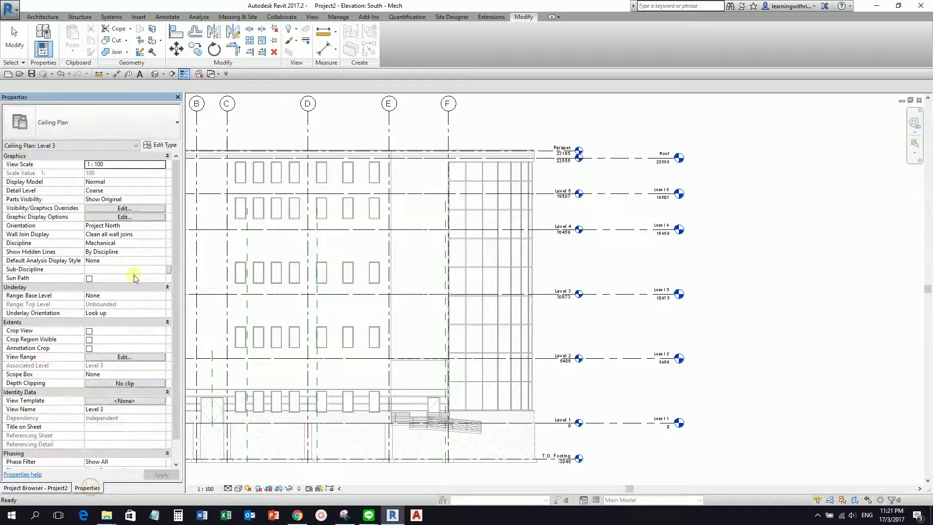
# - Select the Level 3 ceiling plan in the ??? group and view its properties
pyautogui.click(92, 272)
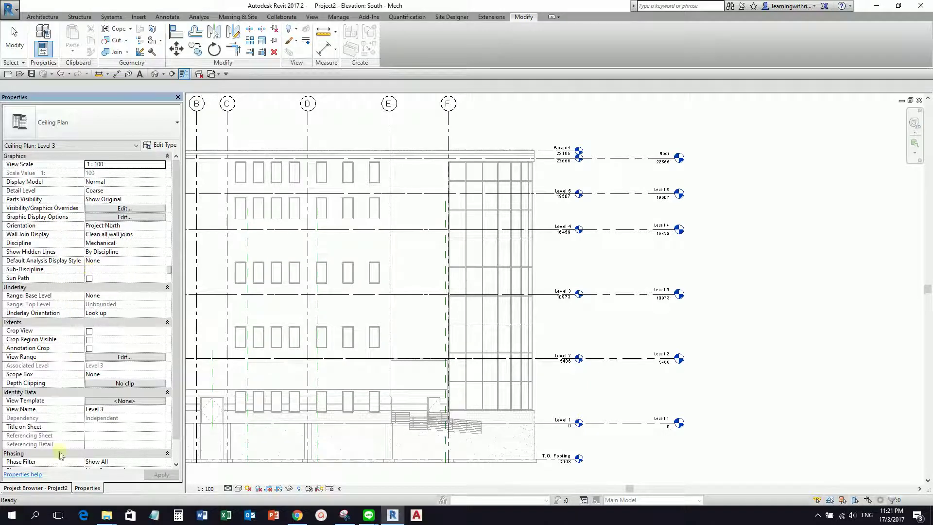
pyautogui.click(54, 487)
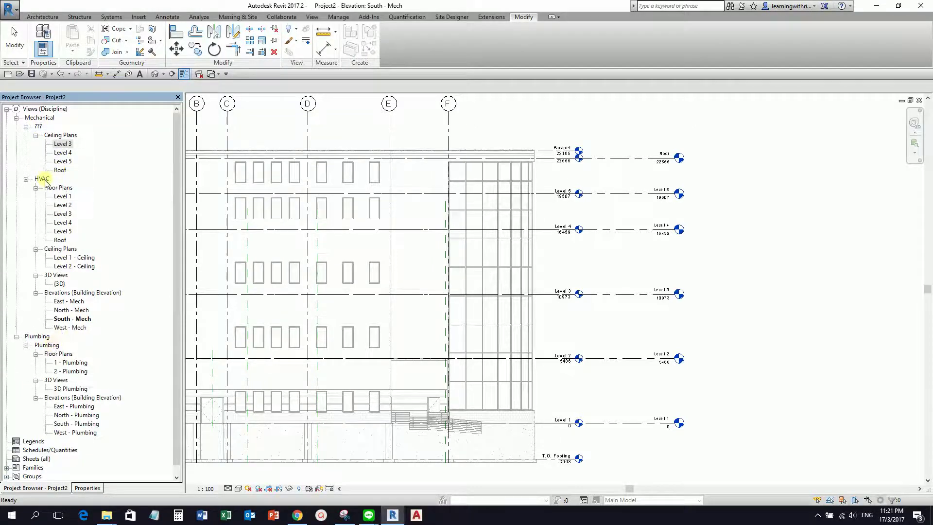
pyautogui.click(39, 126)
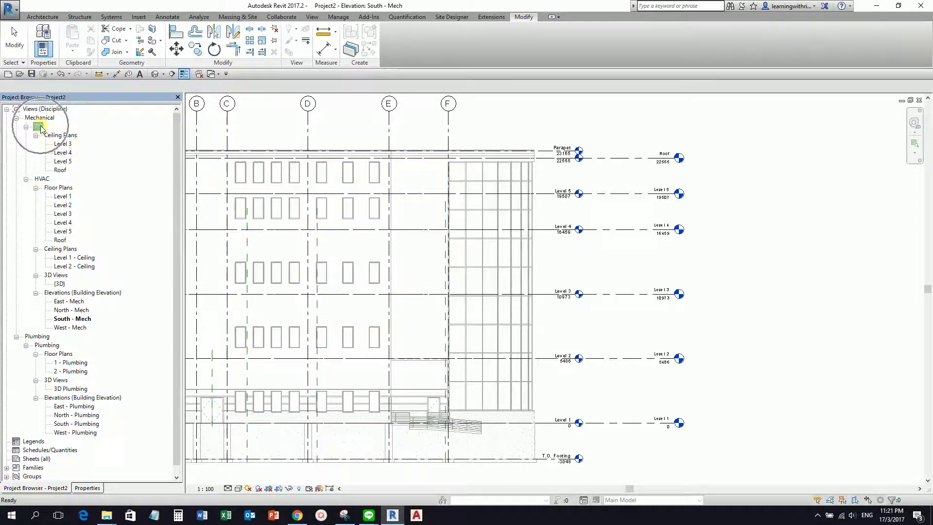
pyautogui.click(67, 144)
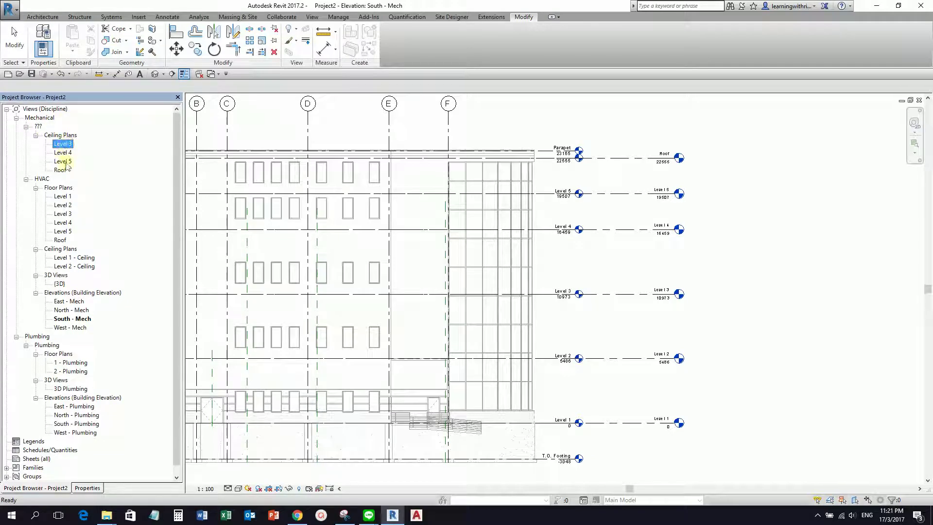
pyautogui.click(92, 488)
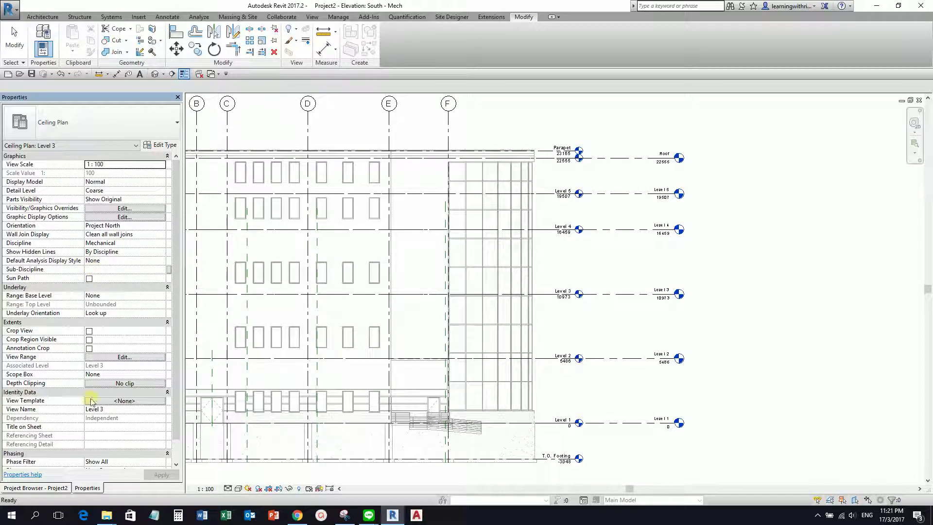
pyautogui.click(63, 488)
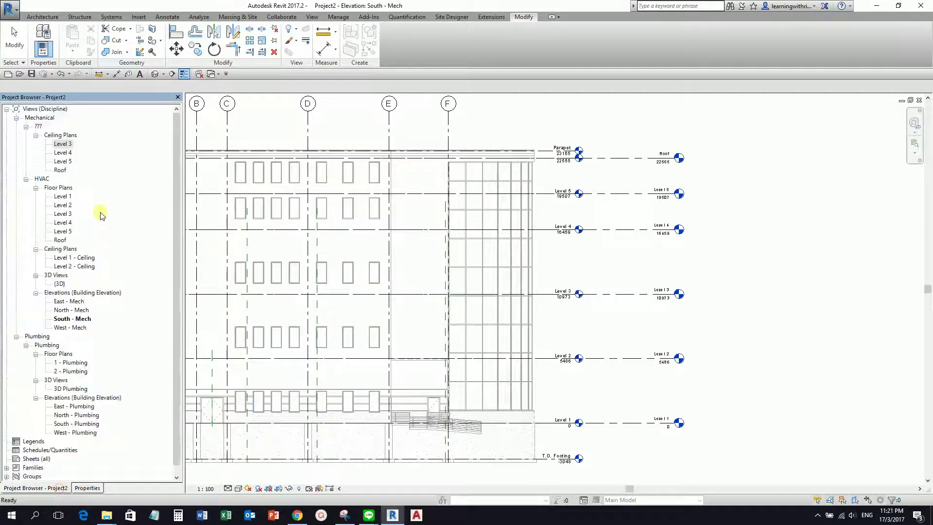
# - Set Sub-Discipline to HVAC for the Level 3, Level 4, Level 5 and Roof ceiling plans
pyautogui.click(65, 144)
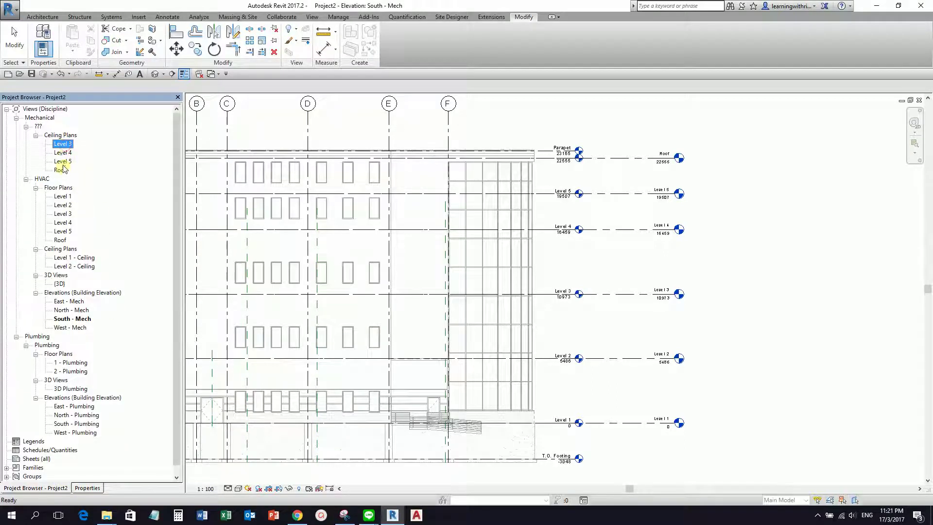
pyautogui.keyDown('shift'); pyautogui.click(63, 171); pyautogui.keyUp('shift')
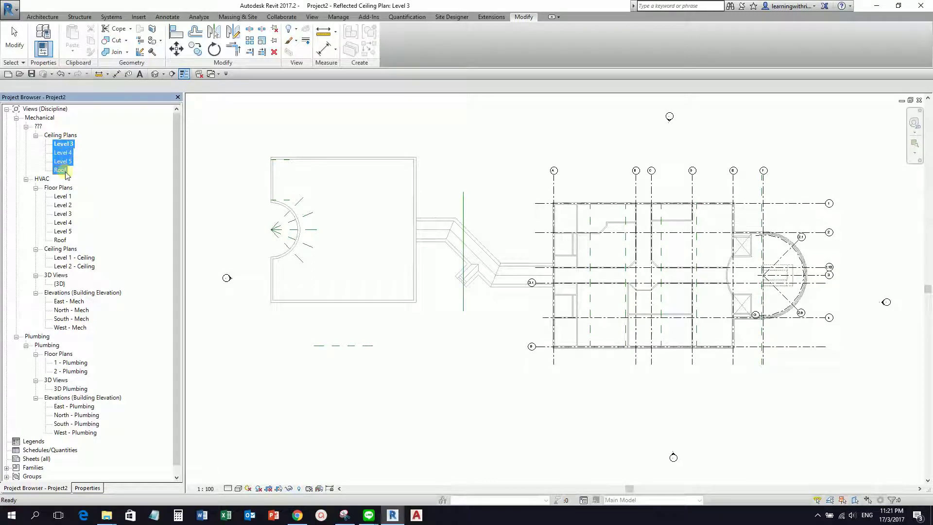
pyautogui.click(96, 488)
pyautogui.click(164, 253)
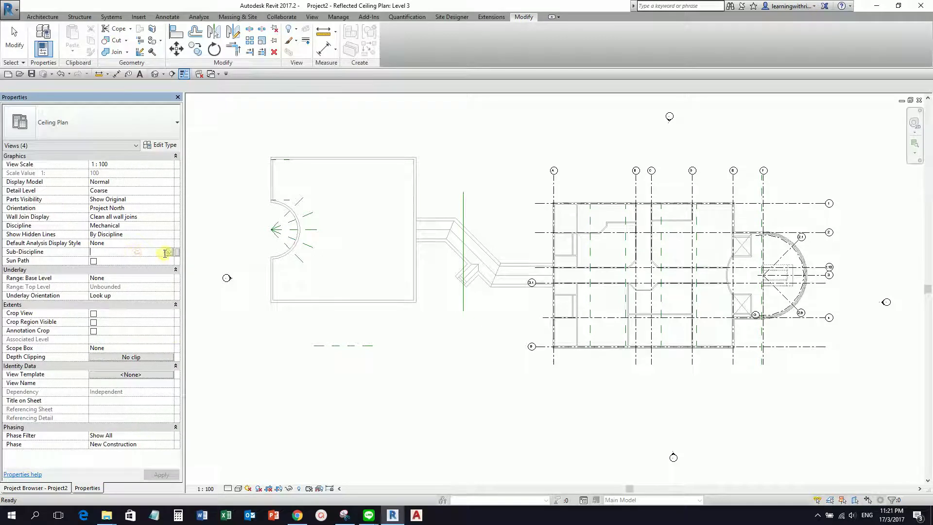
pyautogui.click(169, 252)
pyautogui.click(101, 260)
pyautogui.click(111, 253)
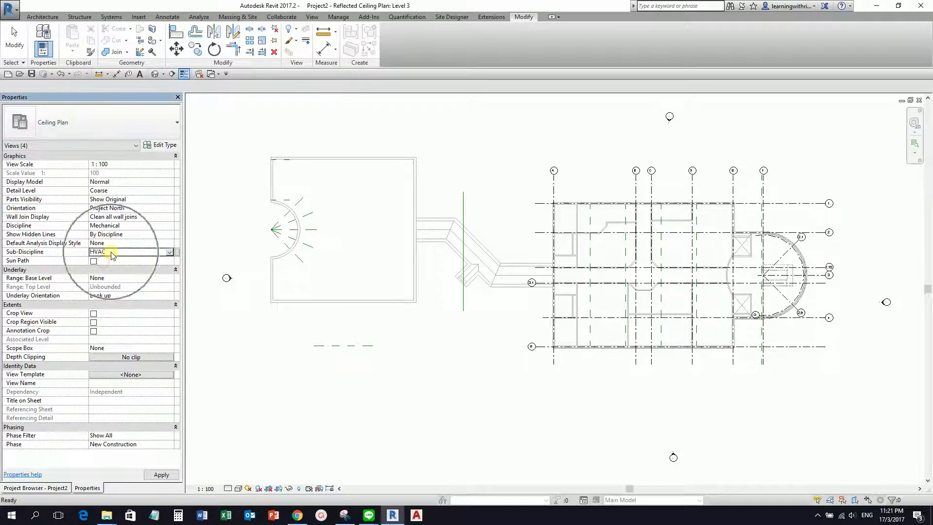
pyautogui.click(162, 475)
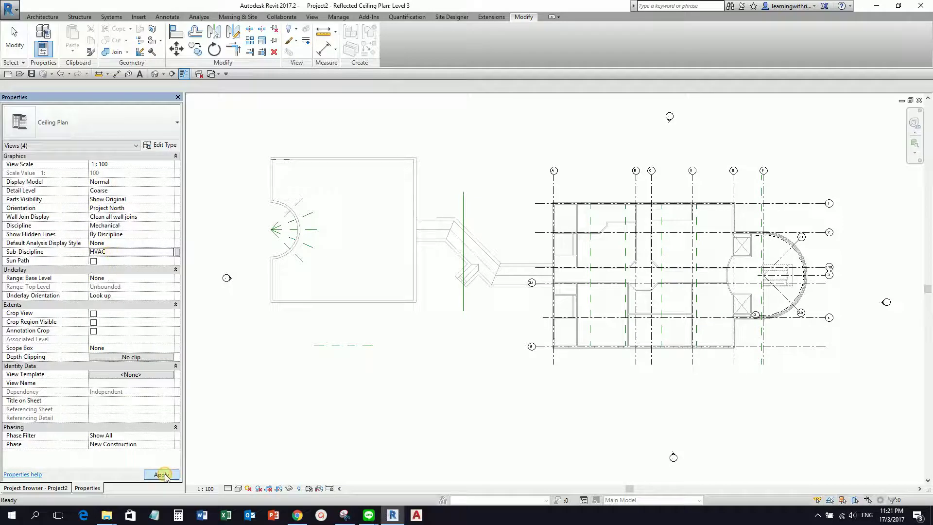
pyautogui.click(46, 488)
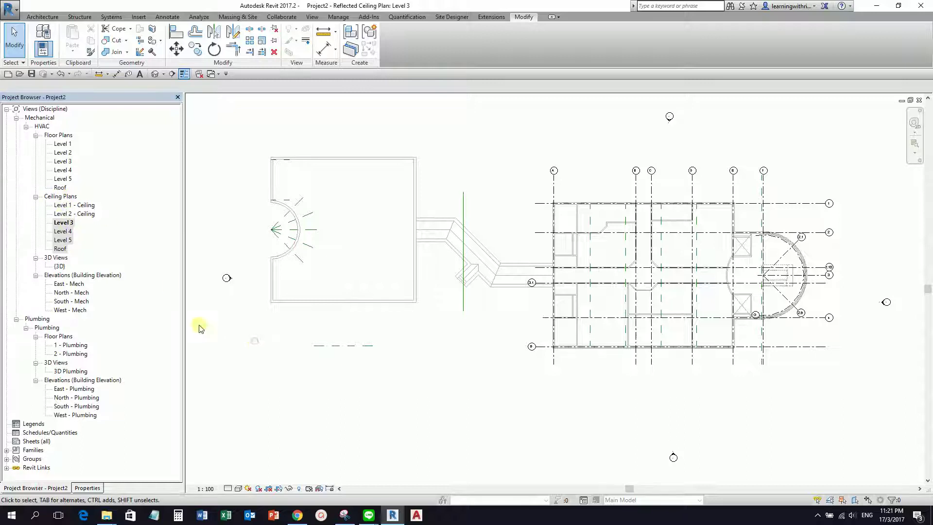
# - Rename the Level 3 ceiling plan to Level 3 - Ceiling, keeping the level name
pyautogui.click(68, 223)
pyautogui.click(69, 231)
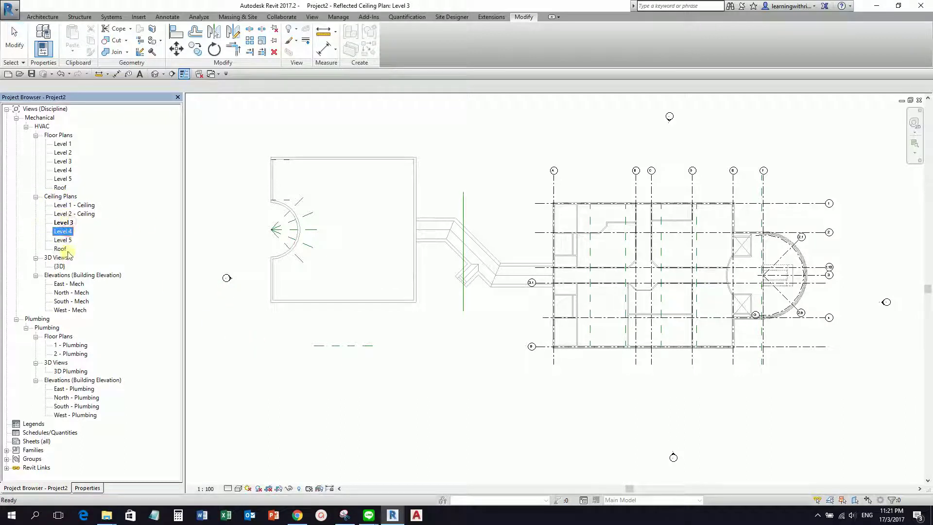
pyautogui.click(68, 224)
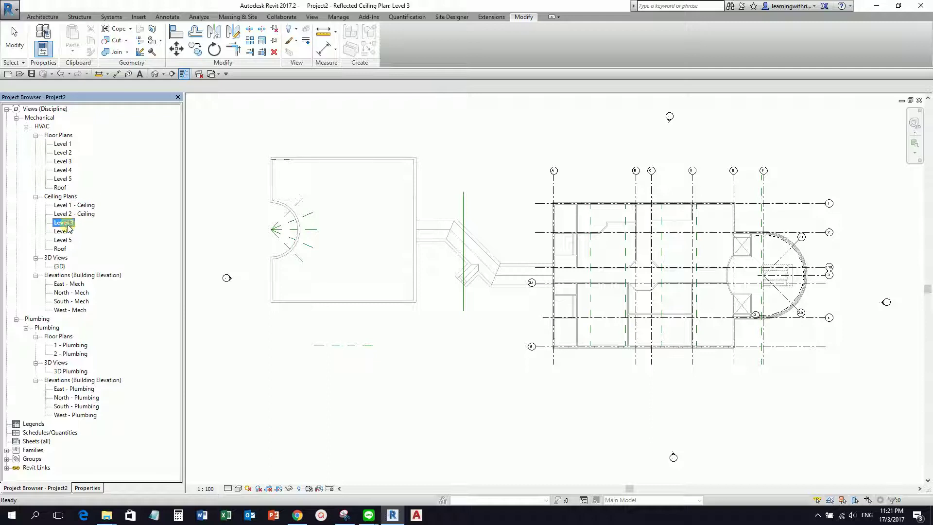
pyautogui.press('F2')
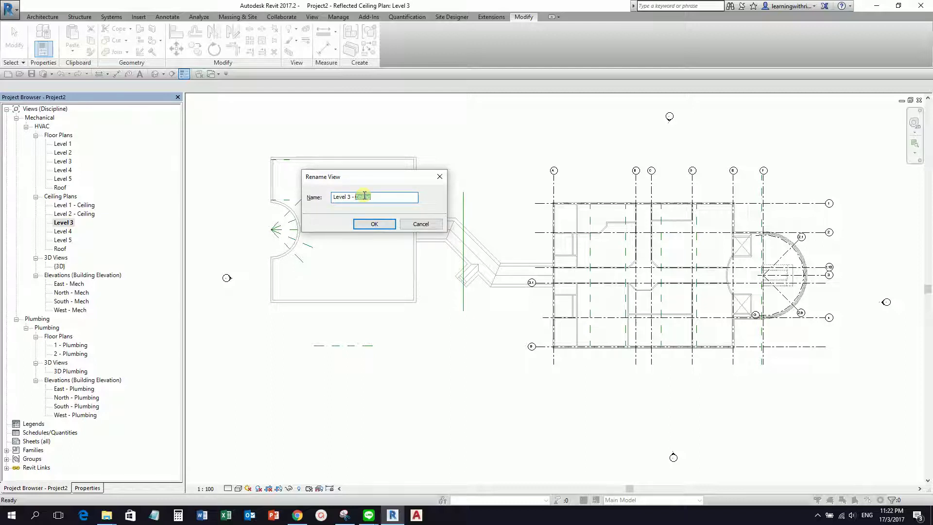
pyautogui.click(392, 224)
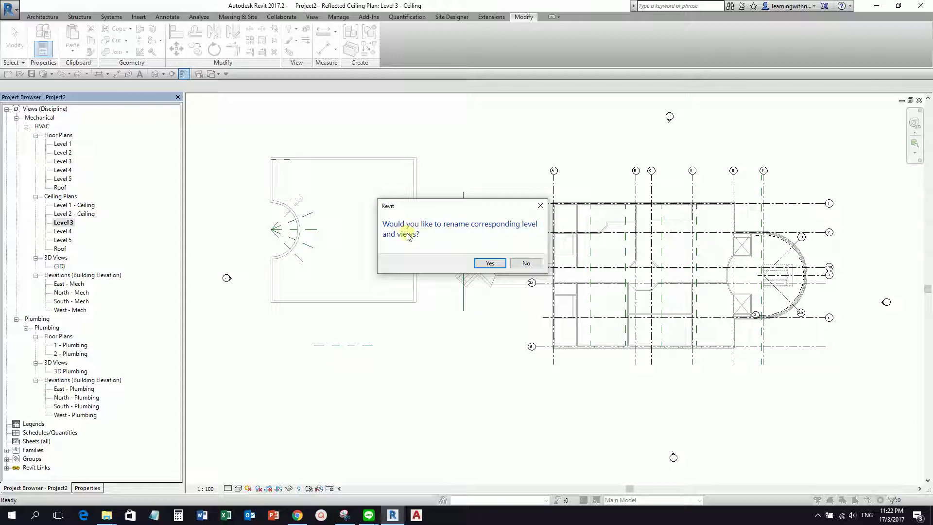
pyautogui.click(71, 227)
pyautogui.click(526, 264)
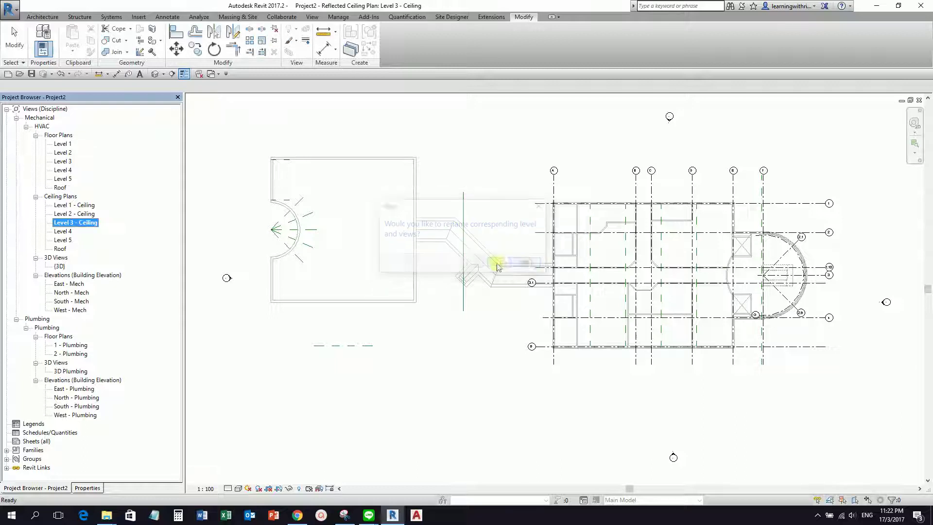
# - Rename the Level 4 ceiling plan to Level 4 - Ceiling, keeping the level name
pyautogui.click(69, 233)
pyautogui.click(69, 232)
pyautogui.click(364, 200)
pyautogui.write('Ceiling')
pyautogui.click(349, 197)
pyautogui.write('-')
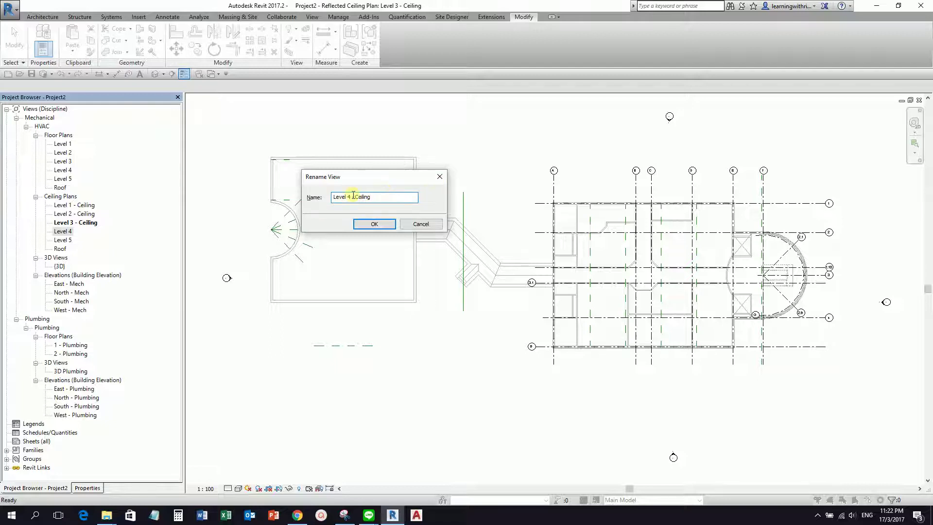
pyautogui.moveTo(350, 197); pyautogui.dragTo(387, 202)
pyautogui.click(372, 223)
pyautogui.click(534, 266)
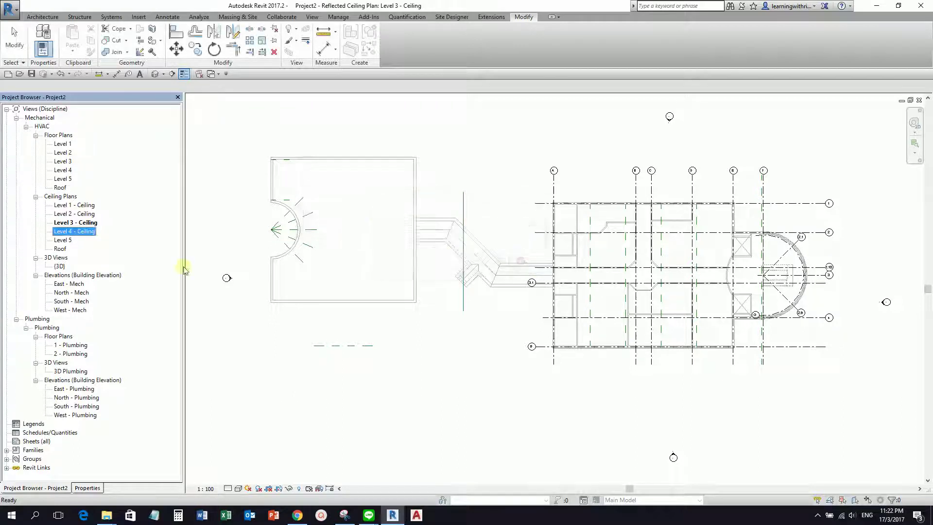
# - Rename the Level 5 ceiling plan to Level 5 - Ceiling, keeping the level name
pyautogui.click(65, 240)
pyautogui.press('F2')
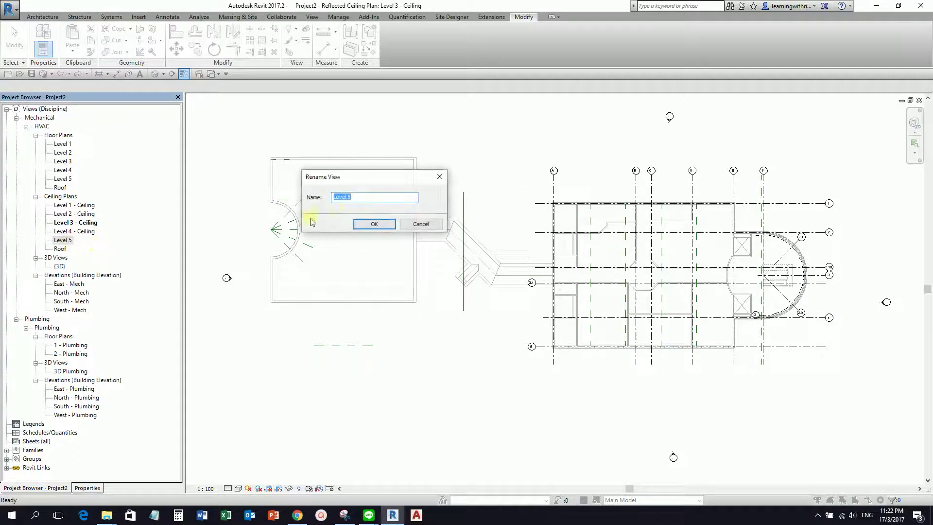
pyautogui.click(368, 198)
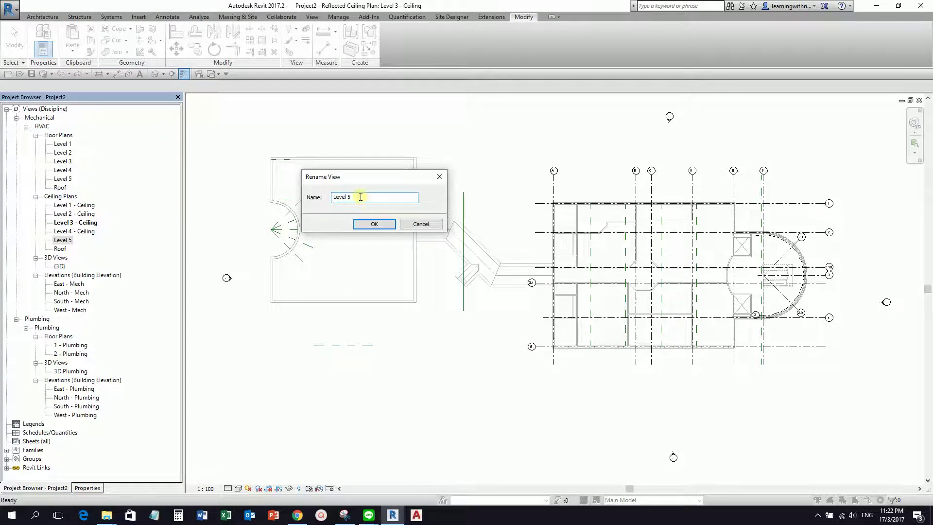
pyautogui.write('- Ceiling')
pyautogui.click(369, 223)
pyautogui.click(526, 263)
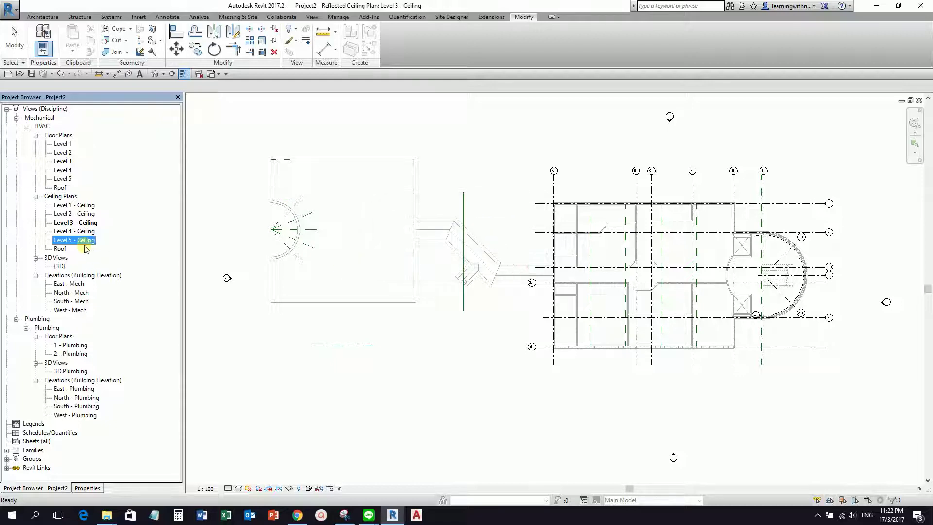
pyautogui.click(296, 355)
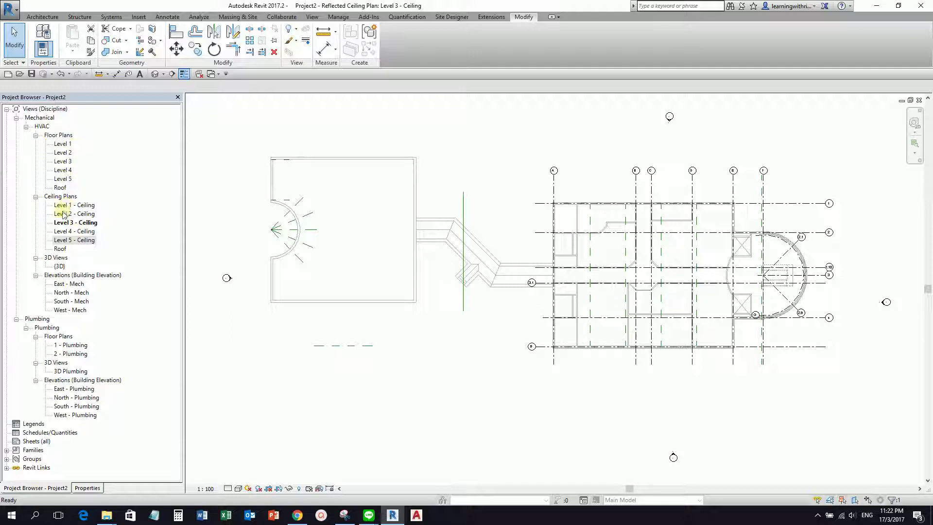
pyautogui.click(253, 122)
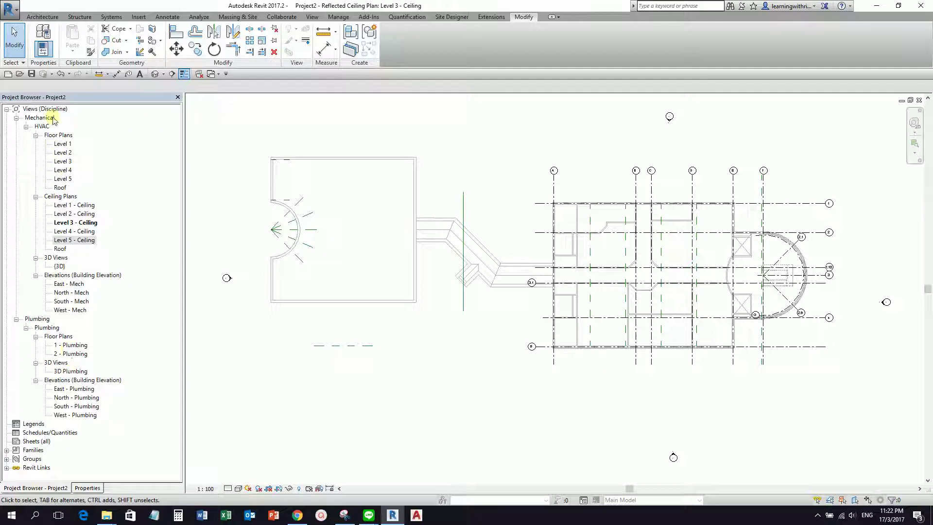
# - Delete the Plumbing views from 1 - Plumbing through West - Plumbing
pyautogui.click(78, 346)
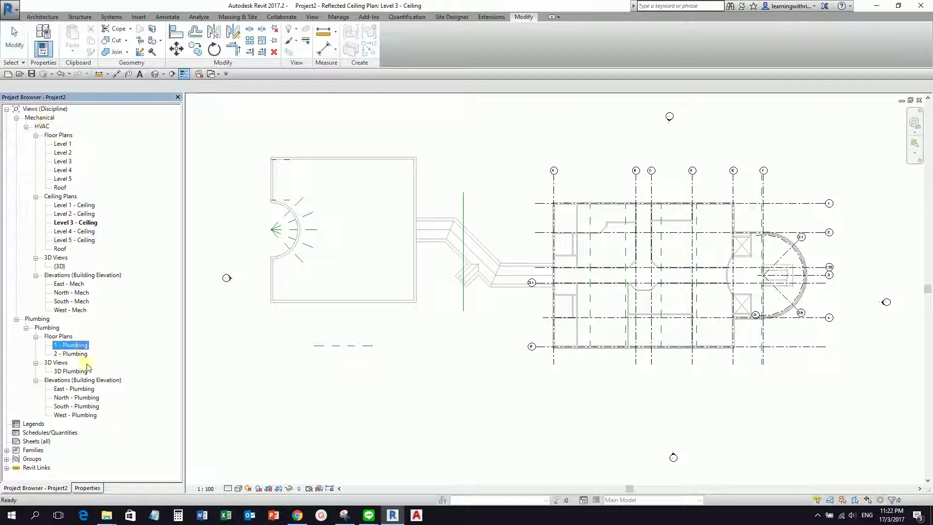
pyautogui.keyDown('shift'); pyautogui.click(80, 416); pyautogui.keyUp('shift')
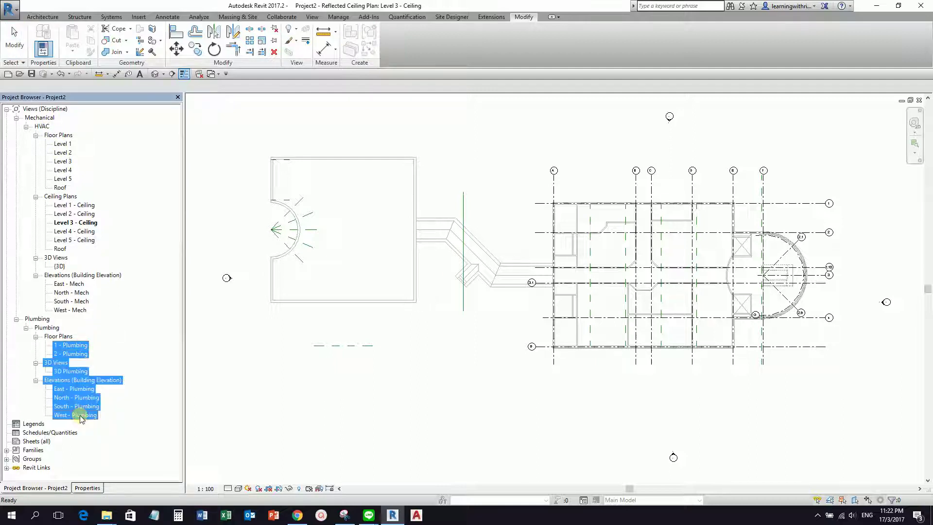
pyautogui.press('Delete')
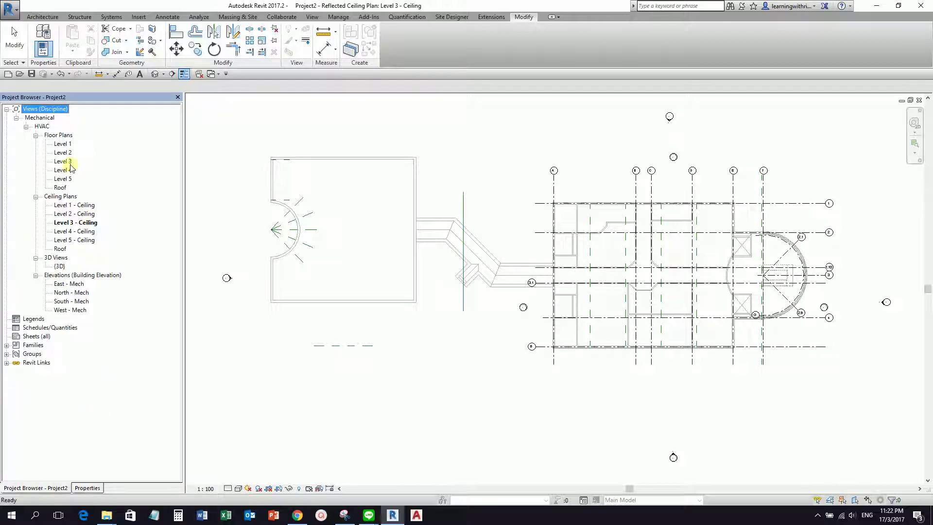
pyautogui.click(254, 125)
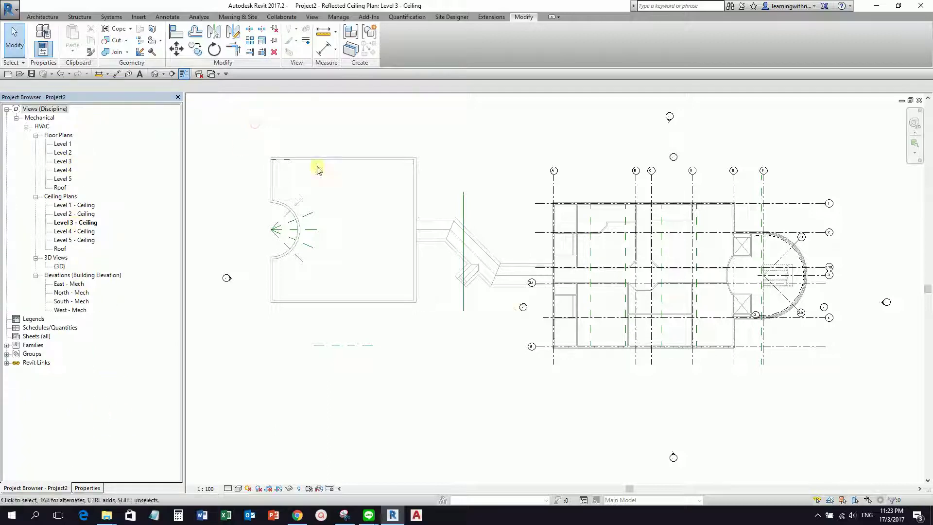
# - Open the Level 1 floor plan, centre the linked building, and show the Analyze tools
pyautogui.doubleClick(62, 144)
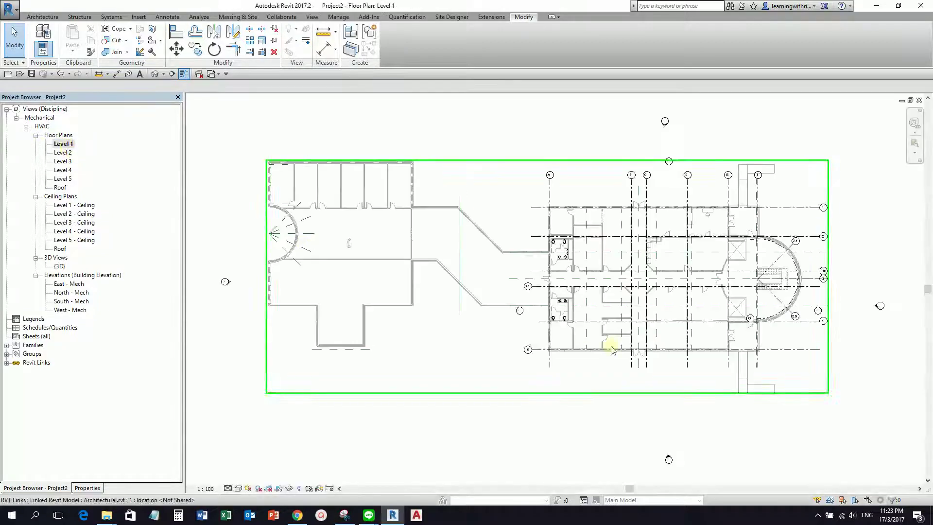
pyautogui.moveTo(656, 343); pyautogui.dragTo(645, 358, button='middle')
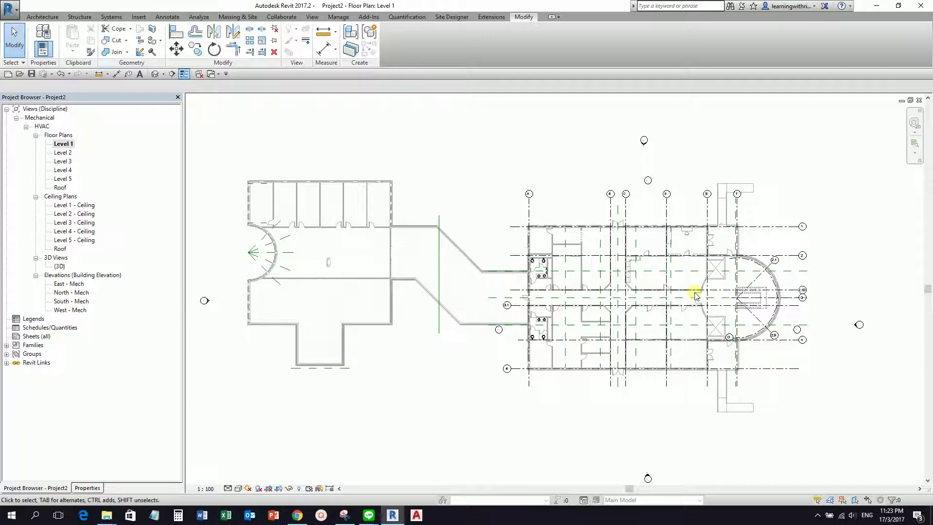
pyautogui.click(190, 21)
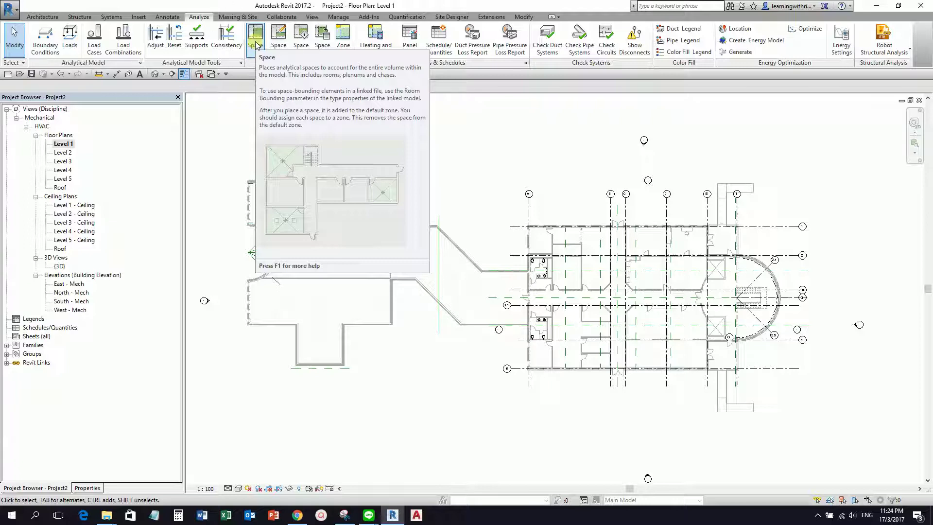
# - Start the Space tool with Upper Limit Level 2 and an offset of 0
pyautogui.click(256, 46)
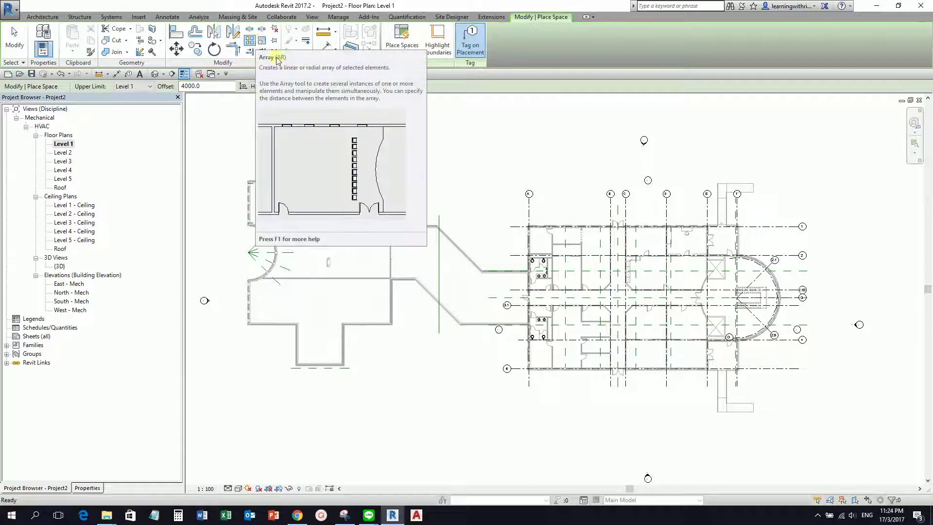
pyautogui.moveTo(625, 270); pyautogui.dragTo(562, 220, button='middle')
pyautogui.scroll(2, 562, 220)
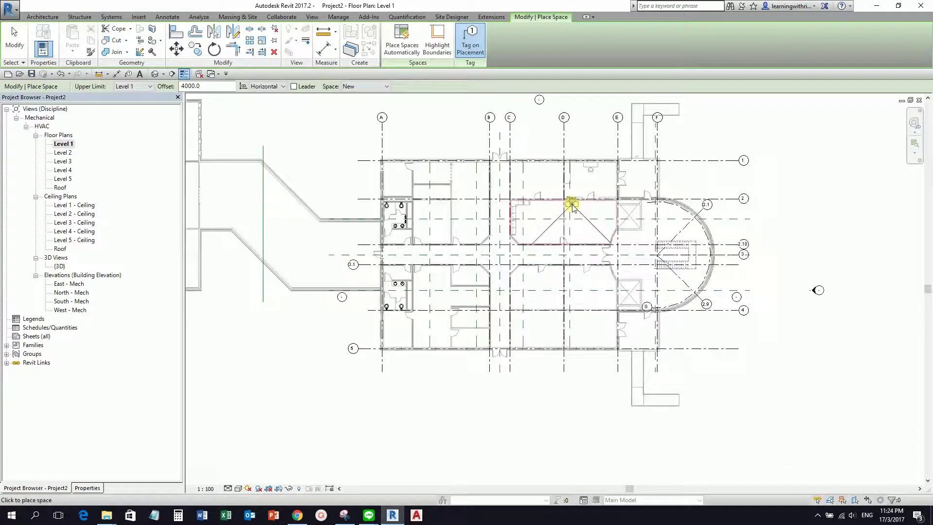
pyautogui.scroll(2, 521, 181)
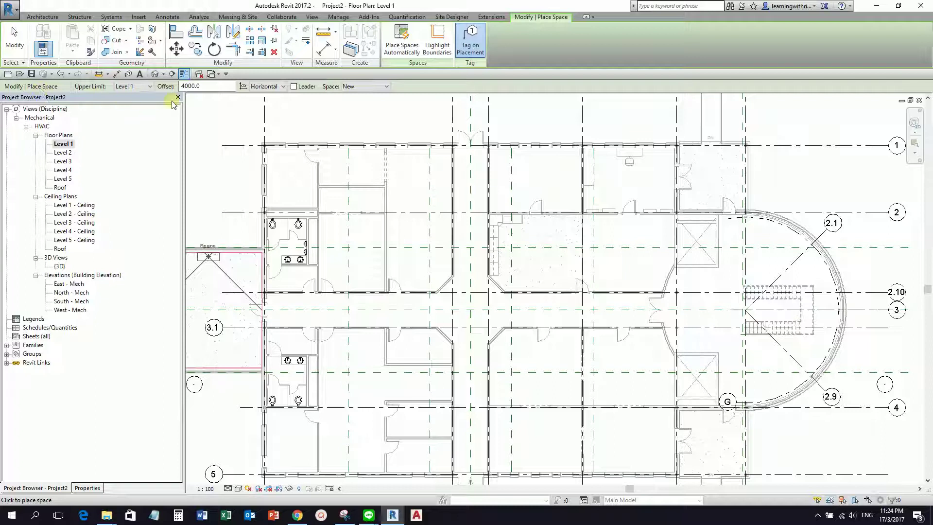
pyautogui.click(70, 146)
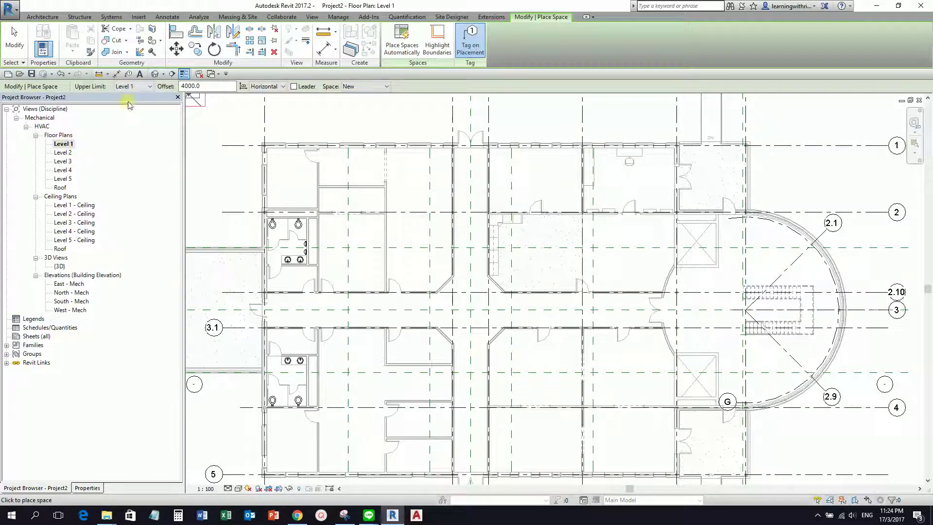
pyautogui.click(146, 86)
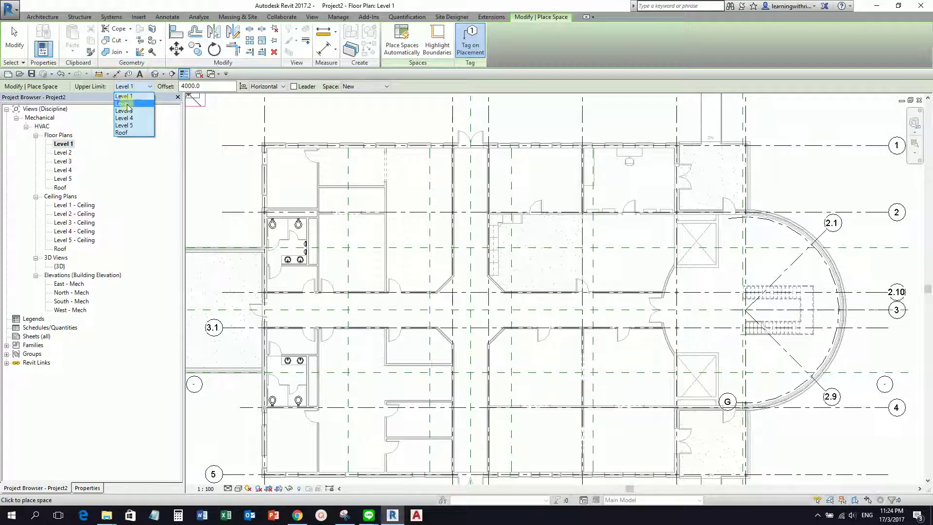
pyautogui.click(140, 103)
pyautogui.click(205, 87)
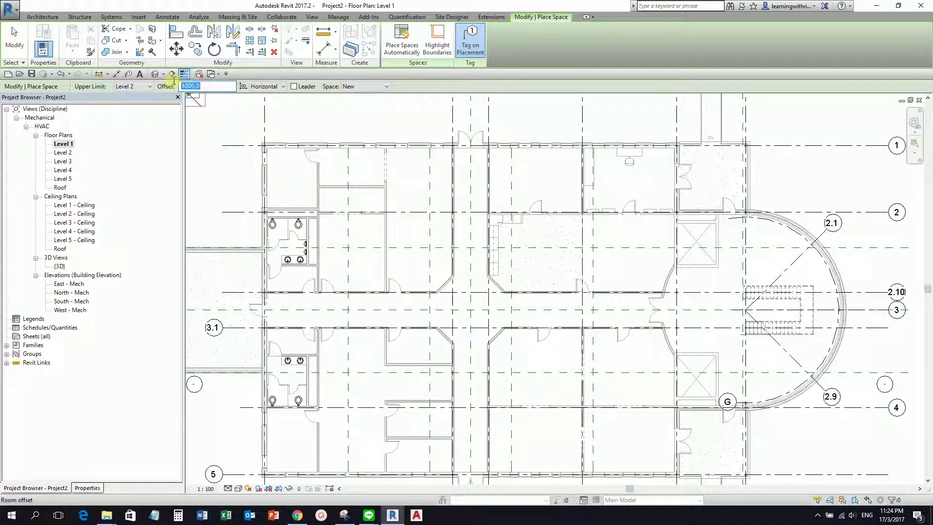
pyautogui.write('0')
pyautogui.click(202, 87)
pyautogui.click(202, 88)
# - Place spaces in the upper and lower central rooms of Level 1
pyautogui.click(607, 272)
pyautogui.scroll(3, 564, 232)
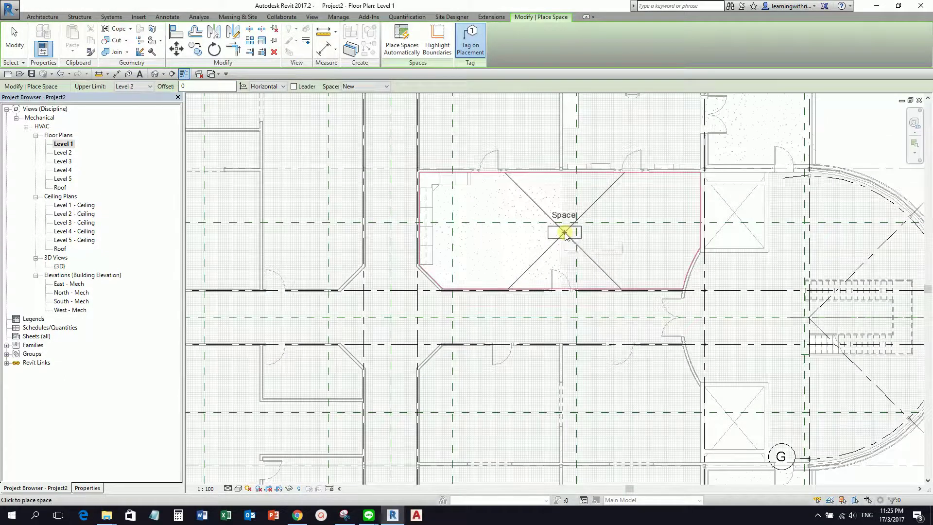
pyautogui.click(562, 234)
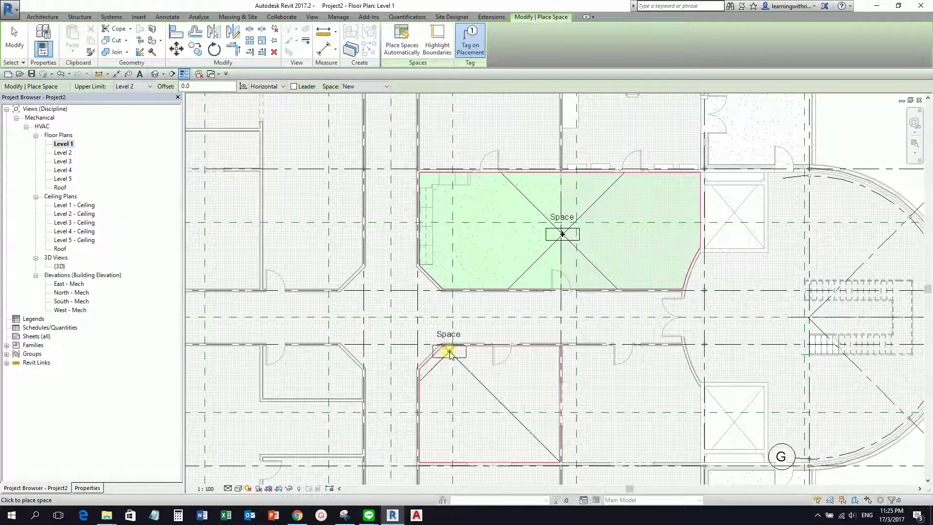
pyautogui.click(496, 412)
pyautogui.scroll(-1, 660, 396)
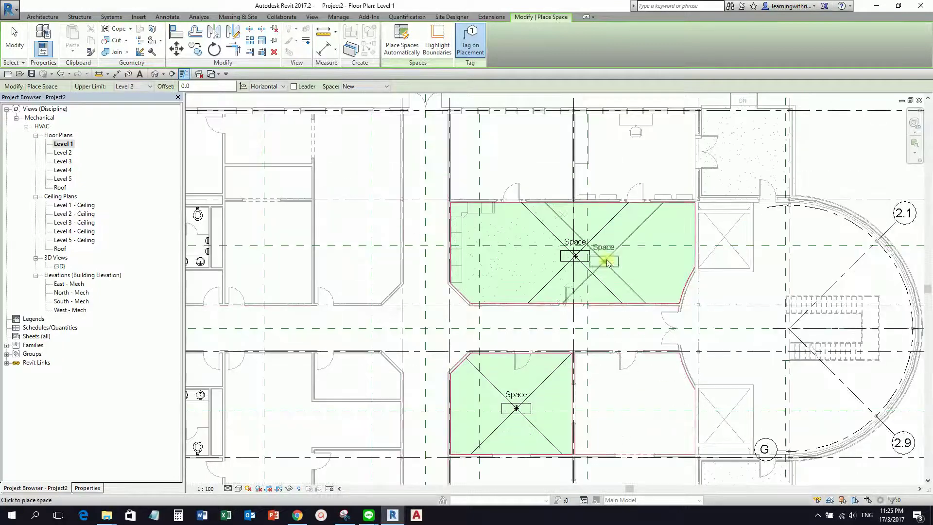
pyautogui.scroll(5, 606, 263)
pyautogui.scroll(-5, 600, 261)
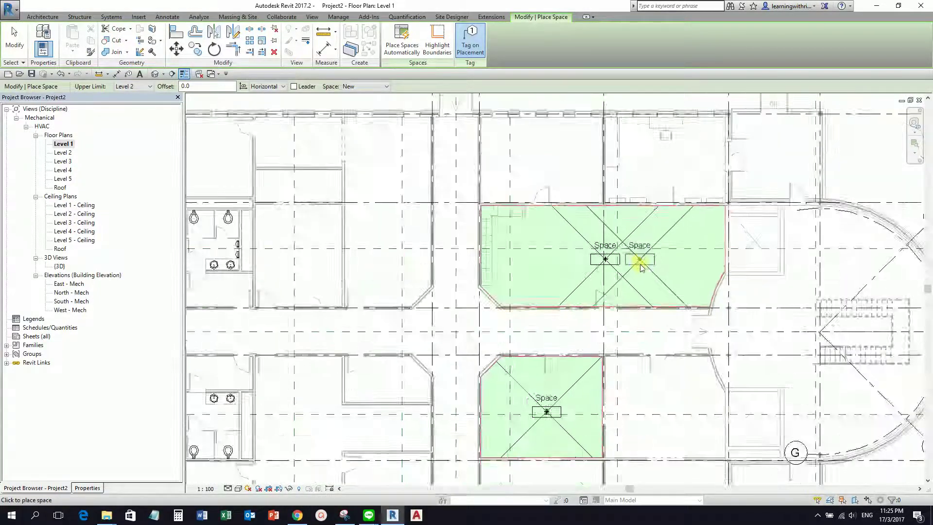
pyautogui.scroll(-5, 641, 266)
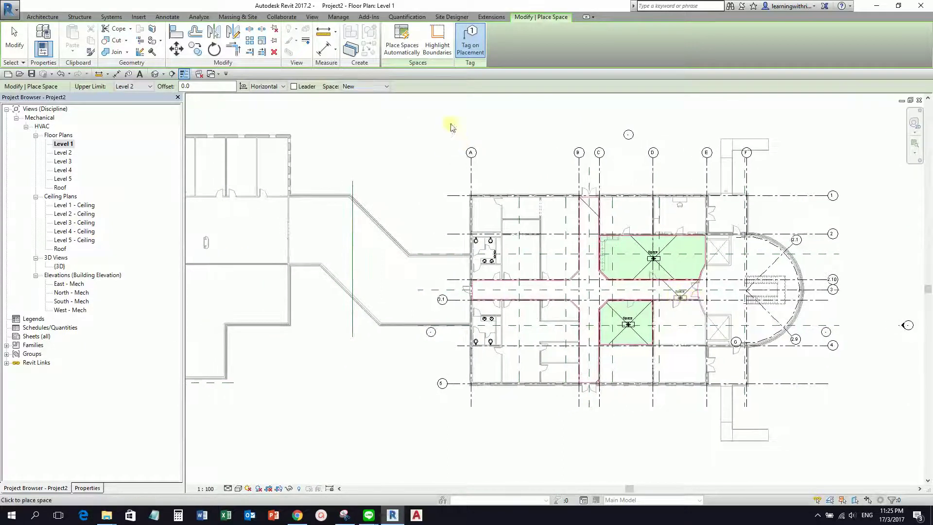
pyautogui.click(401, 50)
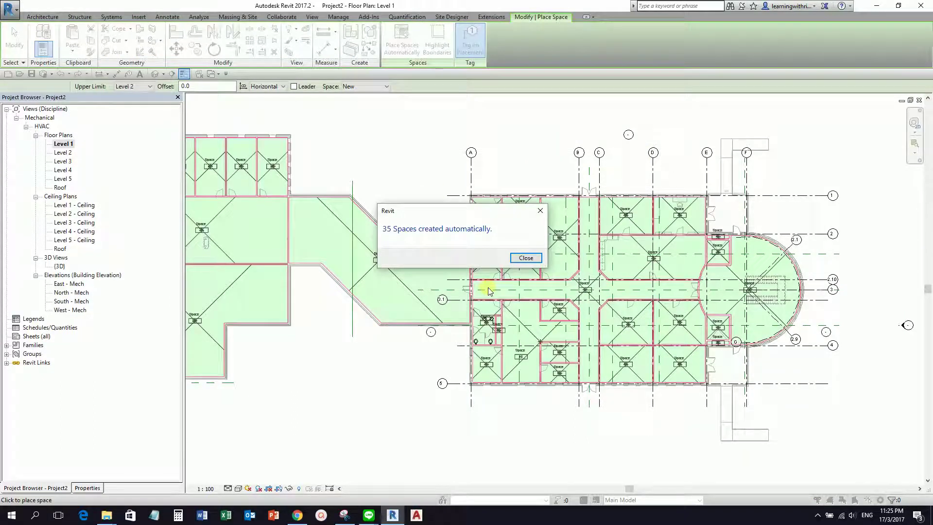
pyautogui.click(526, 258)
pyautogui.press('Escape')
pyautogui.moveTo(316, 326); pyautogui.dragTo(545, 277, button='middle')
pyautogui.scroll(5, 545, 277)
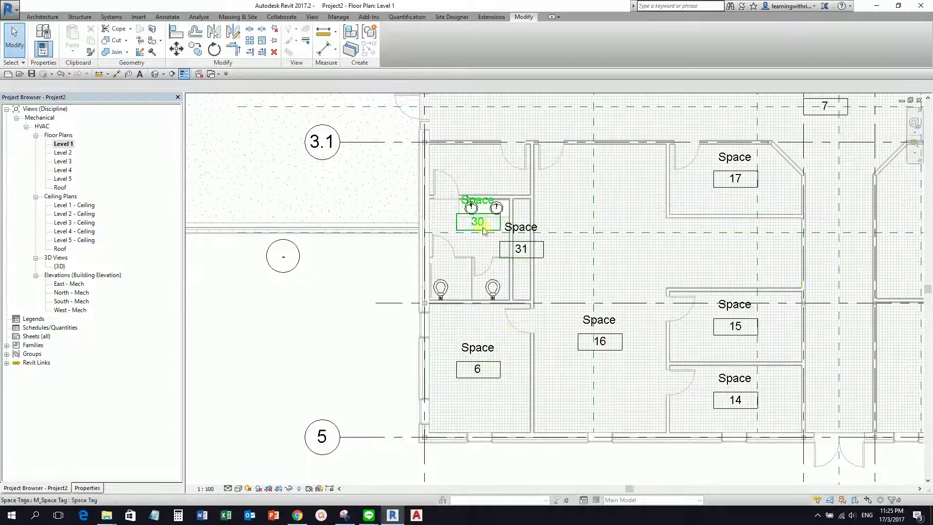
pyautogui.scroll(-2, 562, 277)
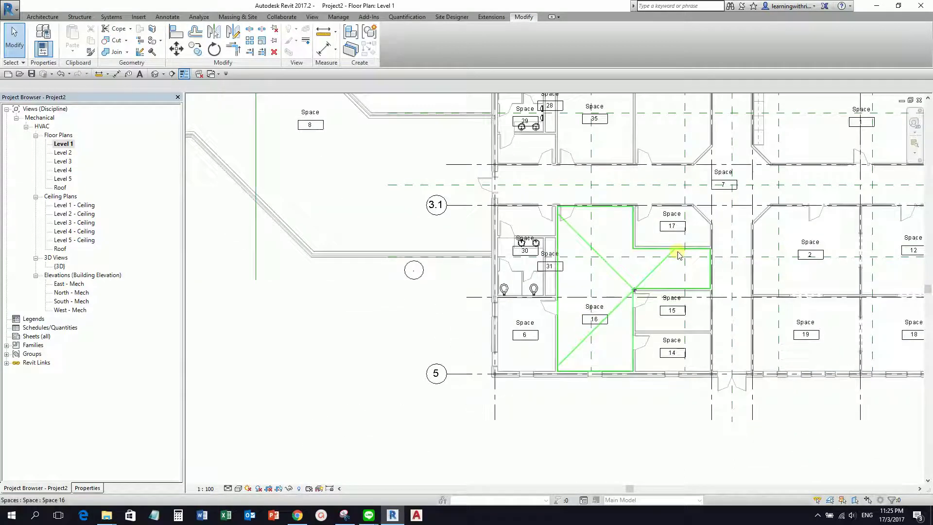
pyautogui.moveTo(679, 255); pyautogui.dragTo(627, 336, button='middle')
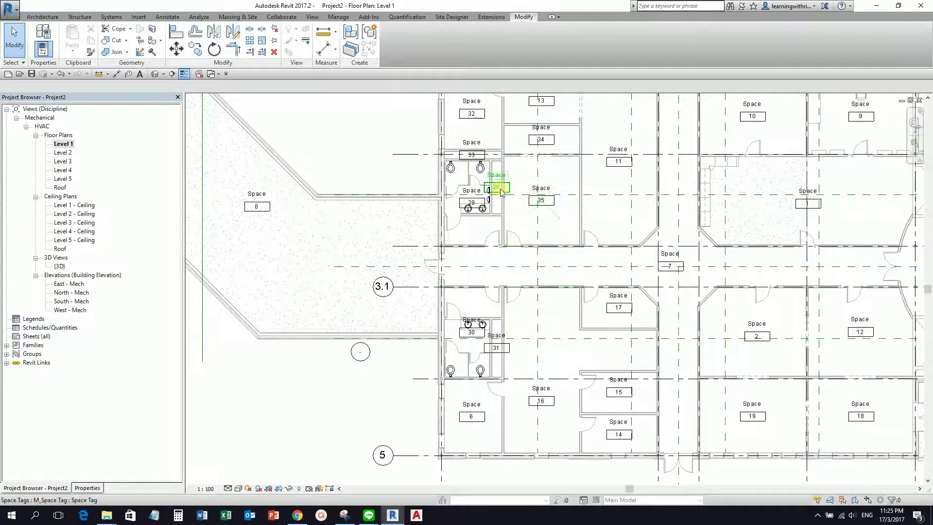
pyautogui.scroll(-3, 500, 204)
pyautogui.scroll(4, 625, 295)
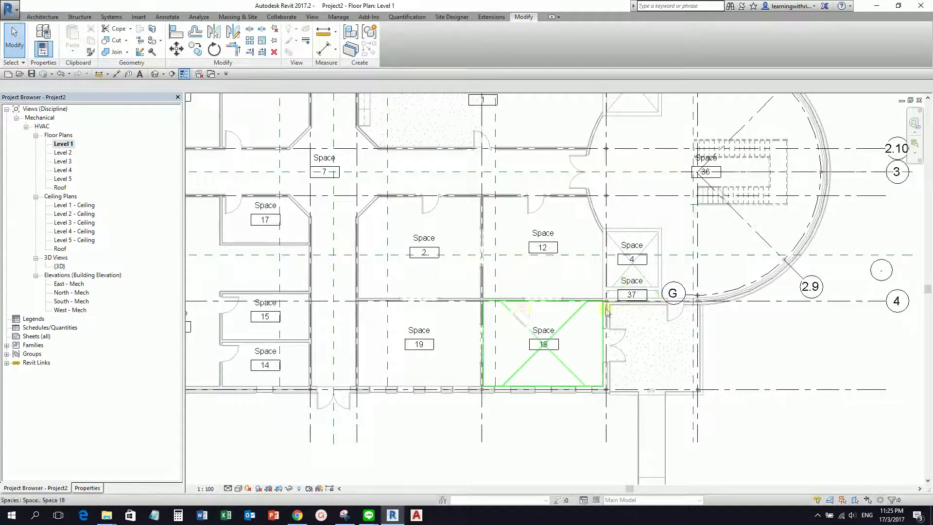
pyautogui.scroll(-3, 535, 336)
pyautogui.scroll(3, 515, 330)
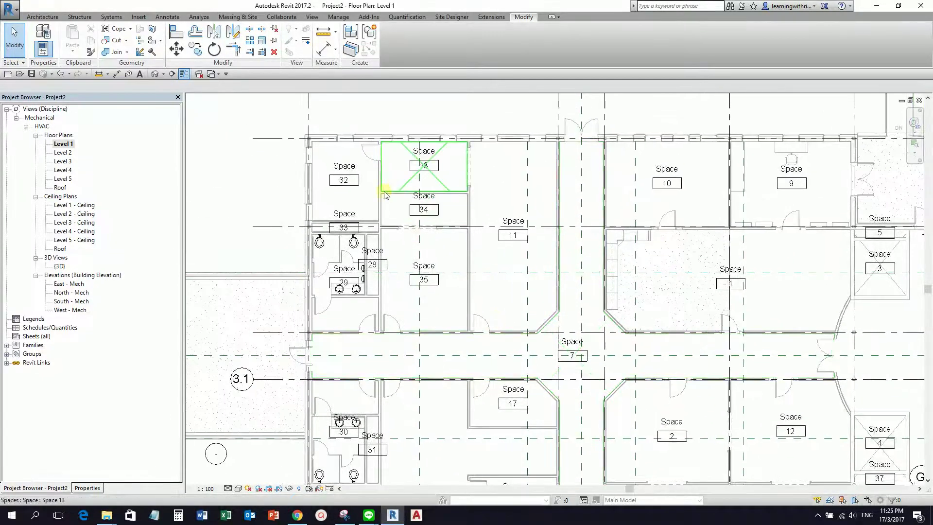
pyautogui.scroll(-4, 385, 194)
pyautogui.scroll(3, 641, 272)
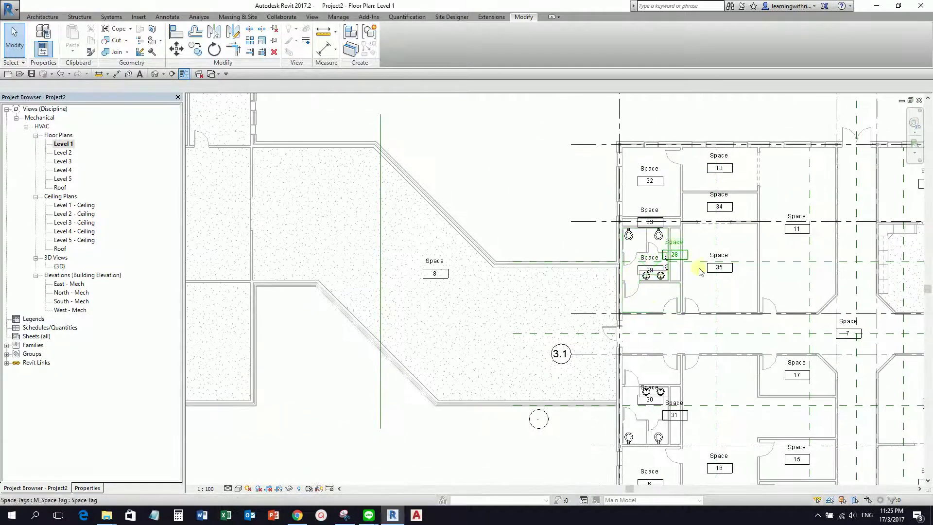
pyautogui.scroll(-4, 724, 308)
pyautogui.moveTo(775, 316); pyautogui.dragTo(534, 256, button='middle')
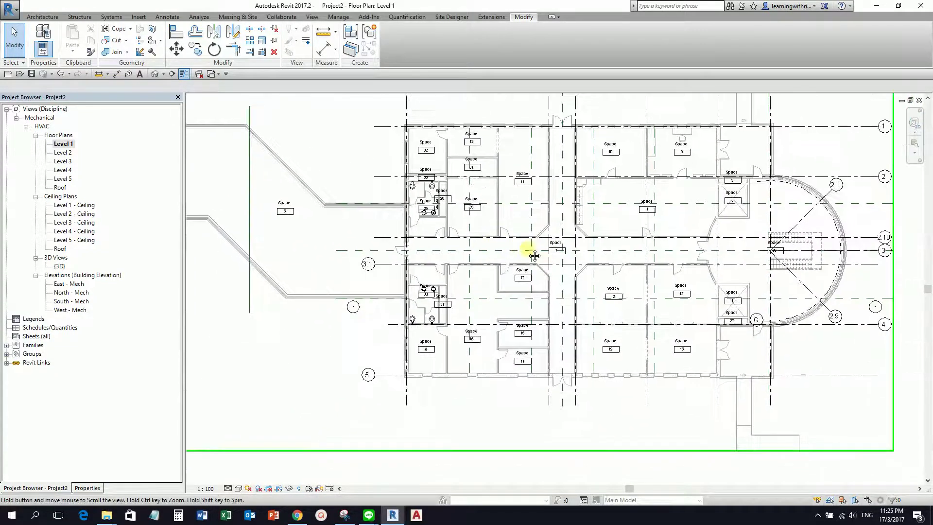
pyautogui.scroll(-3, 553, 258)
pyautogui.scroll(5, 535, 221)
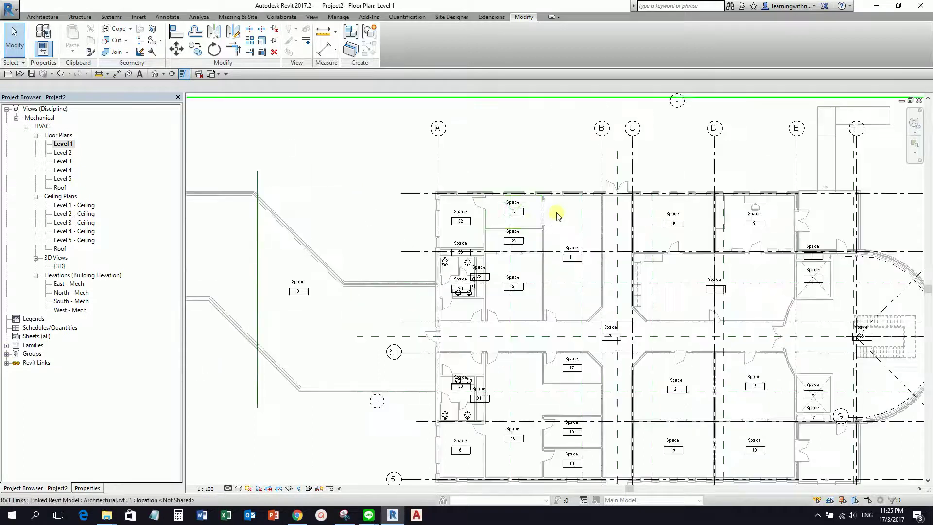
pyautogui.scroll(3, 556, 215)
# - Change space 11's Identity Data Name to EXAM and apply it
pyautogui.click(557, 277)
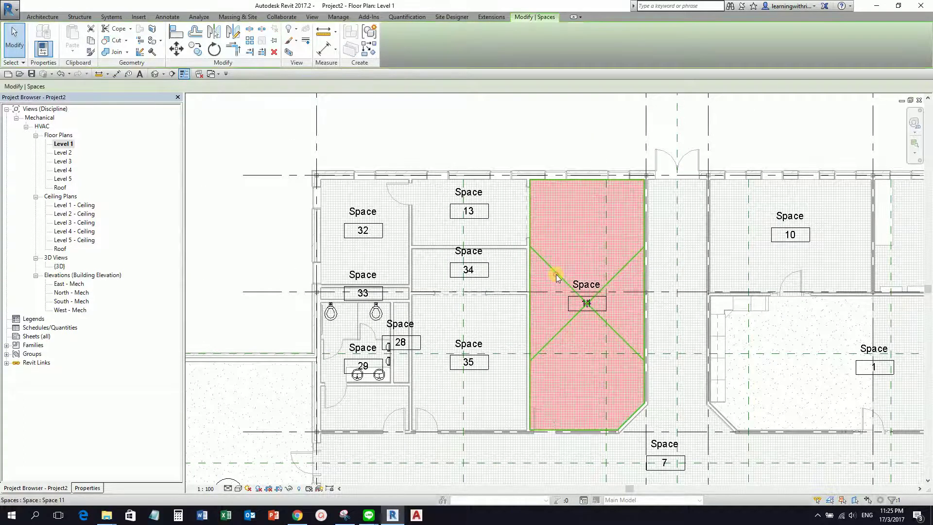
pyautogui.click(87, 488)
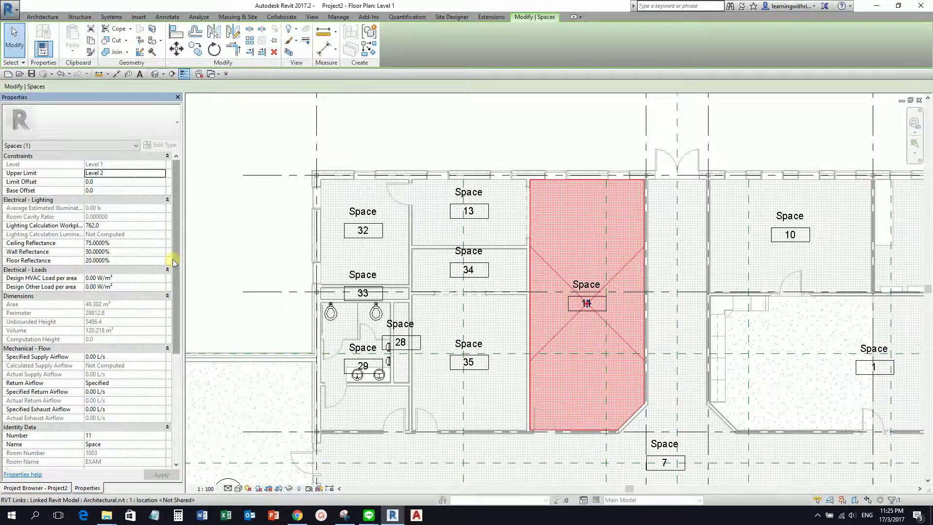
pyautogui.scroll(-5, 167, 311)
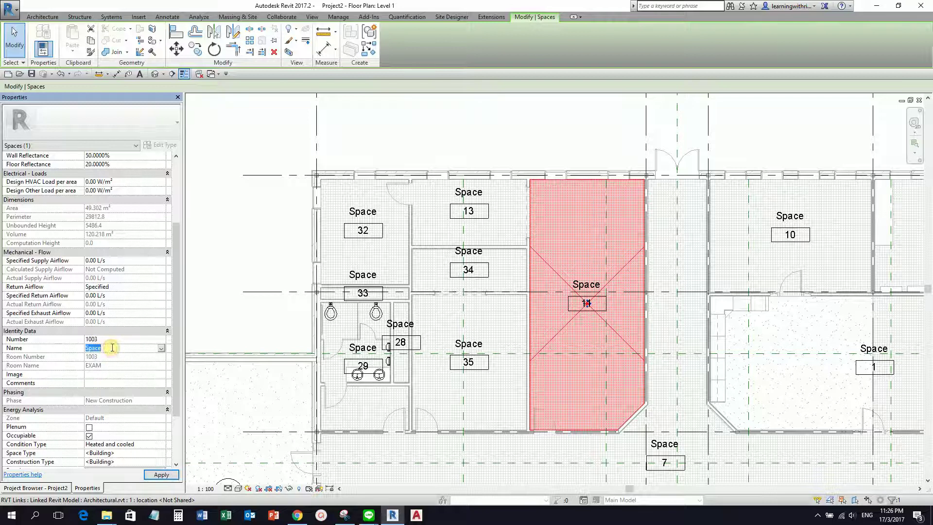
pyautogui.write('EXAM')
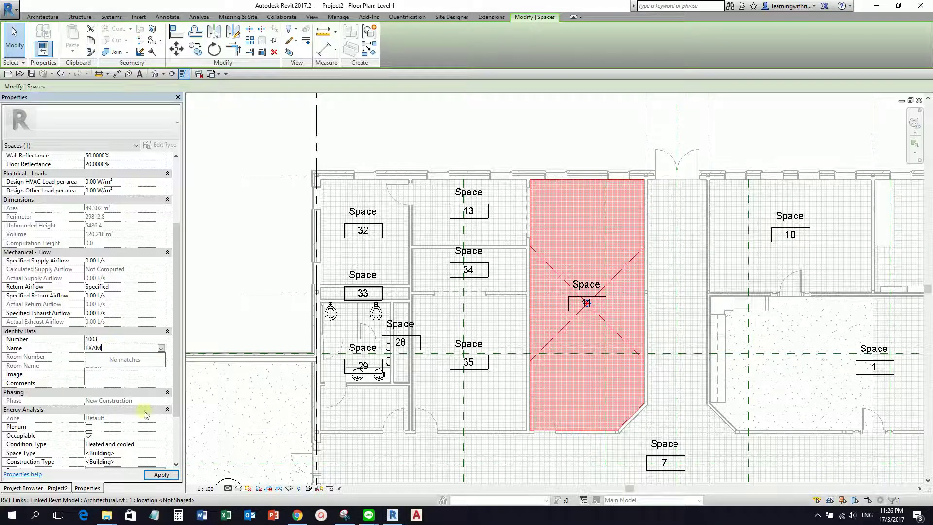
pyautogui.click(165, 475)
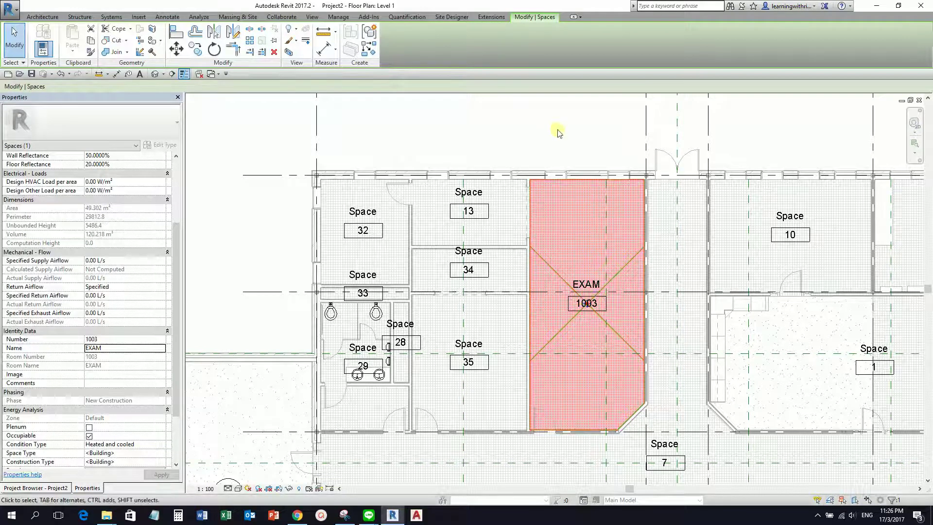
# - Select the Space 13 tag and edit its M_Space Tag family
pyautogui.click(454, 143)
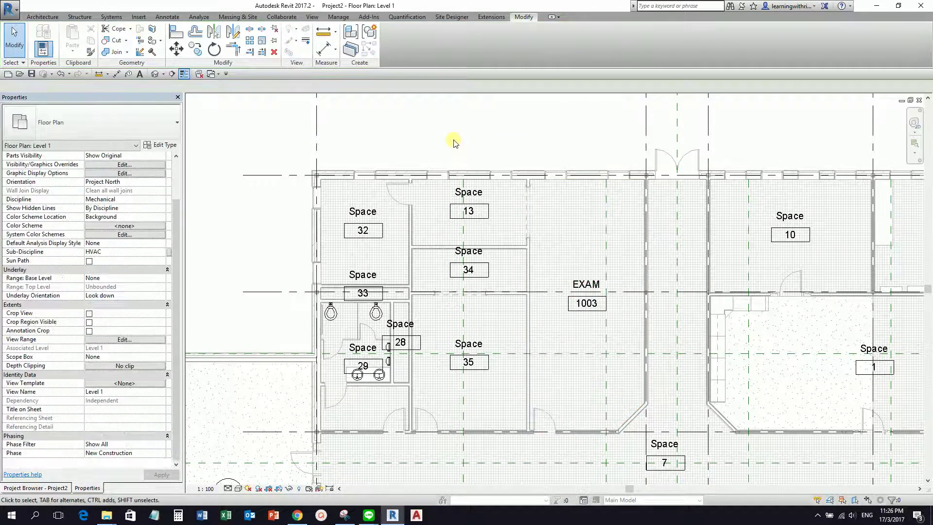
pyautogui.scroll(2, 461, 206)
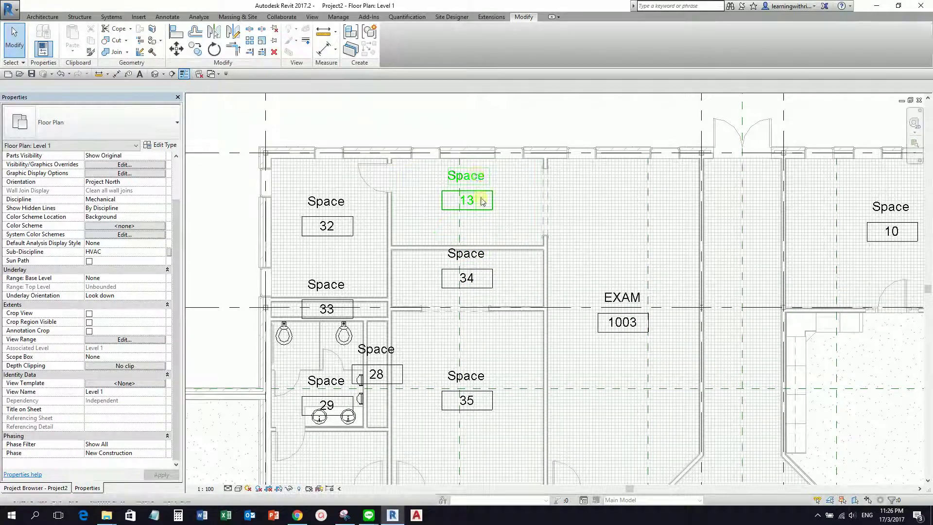
pyautogui.scroll(2, 476, 174)
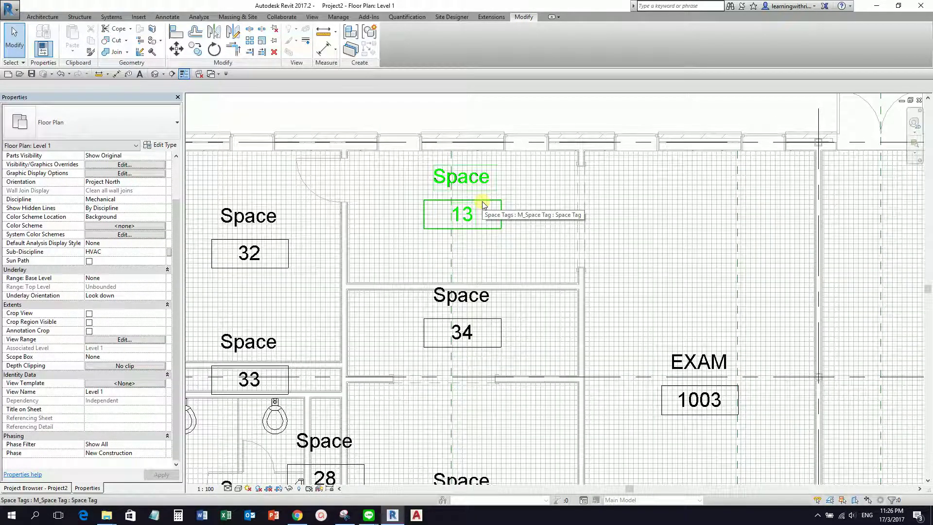
pyautogui.click(482, 201)
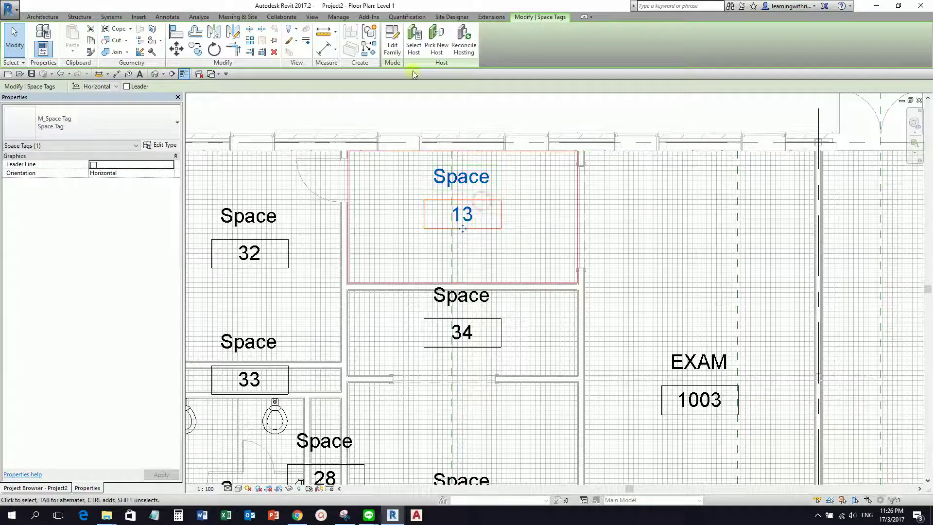
pyautogui.click(393, 44)
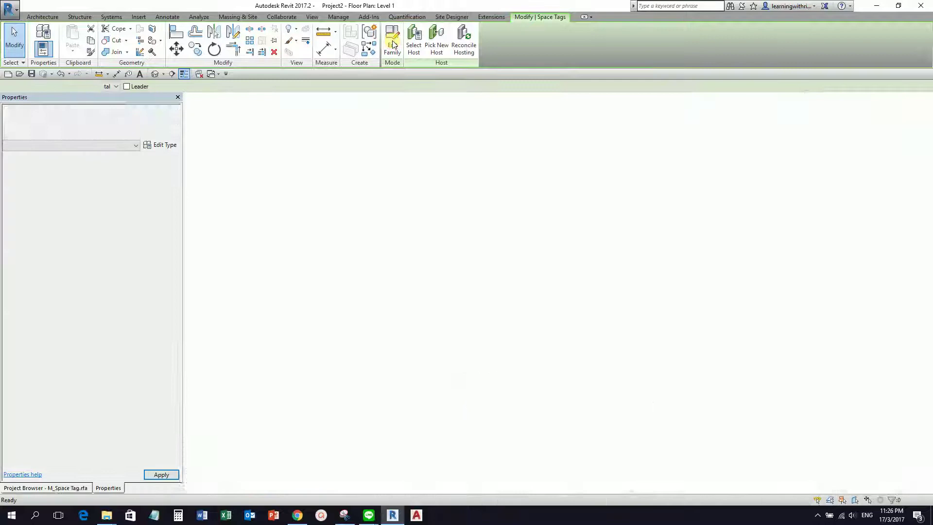
# - Select the Space name label and open its Edit Label dialog
pyautogui.scroll(-3, 493, 311)
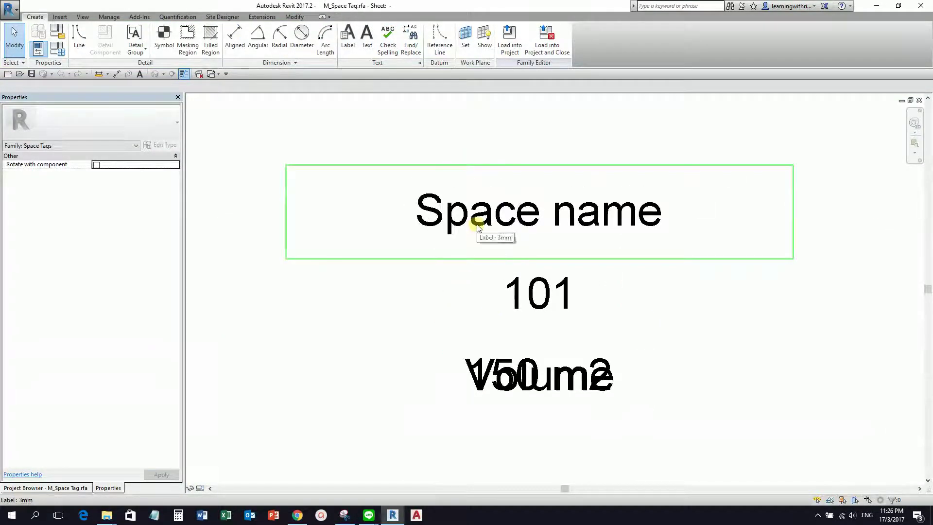
pyautogui.click(478, 227)
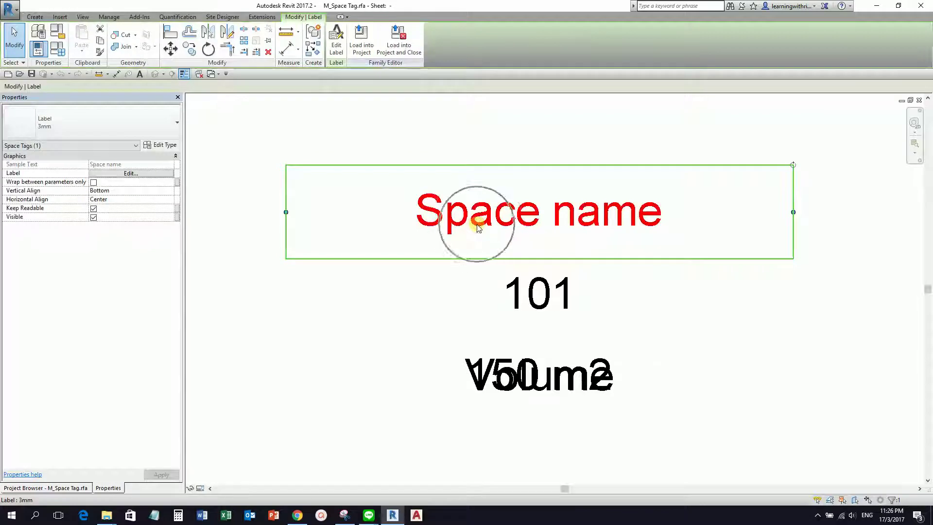
pyautogui.click(336, 49)
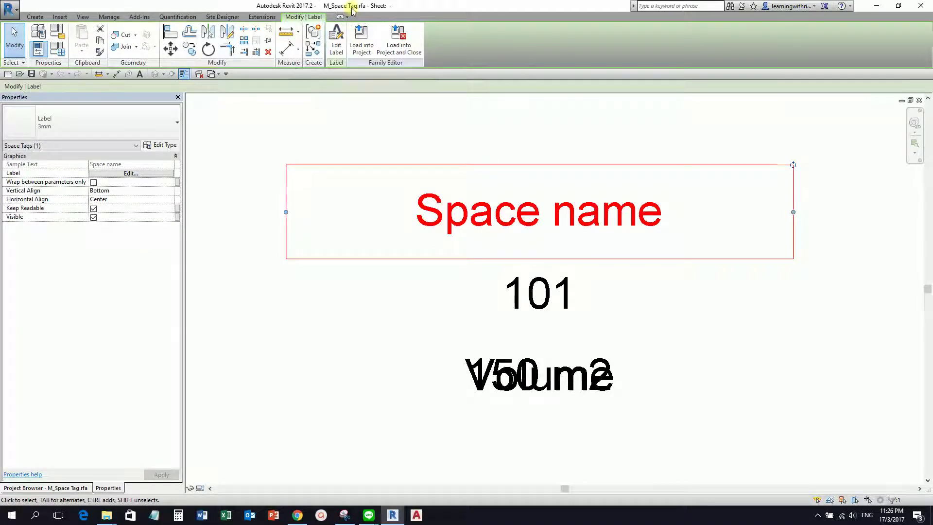
pyautogui.click(444, 216)
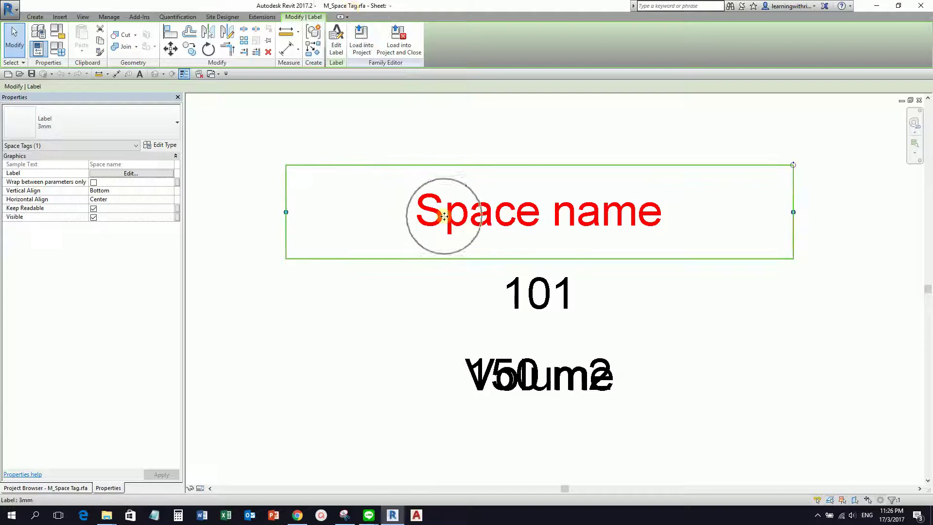
pyautogui.click(341, 48)
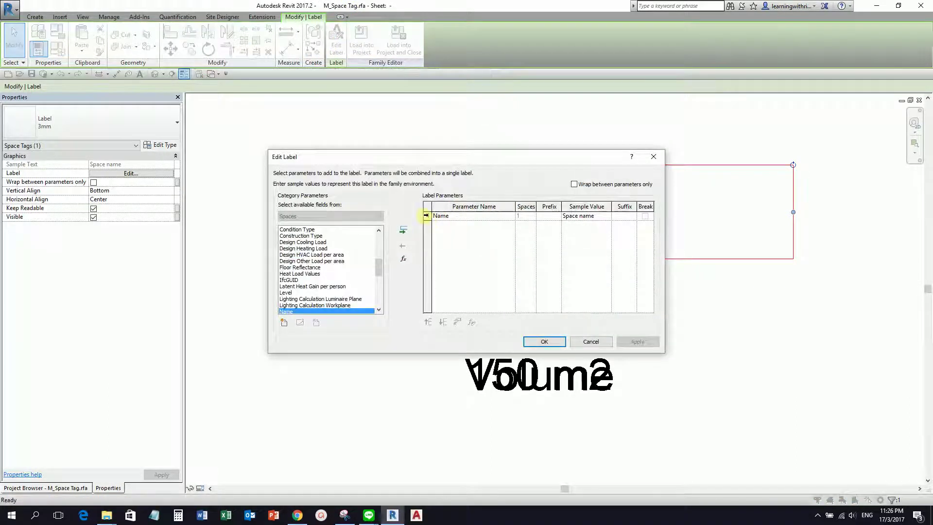
# - Replace the Name parameter with Room Name in the name label
pyautogui.click(426, 216)
pyautogui.click(405, 246)
pyautogui.moveTo(382, 269); pyautogui.dragTo(381, 285)
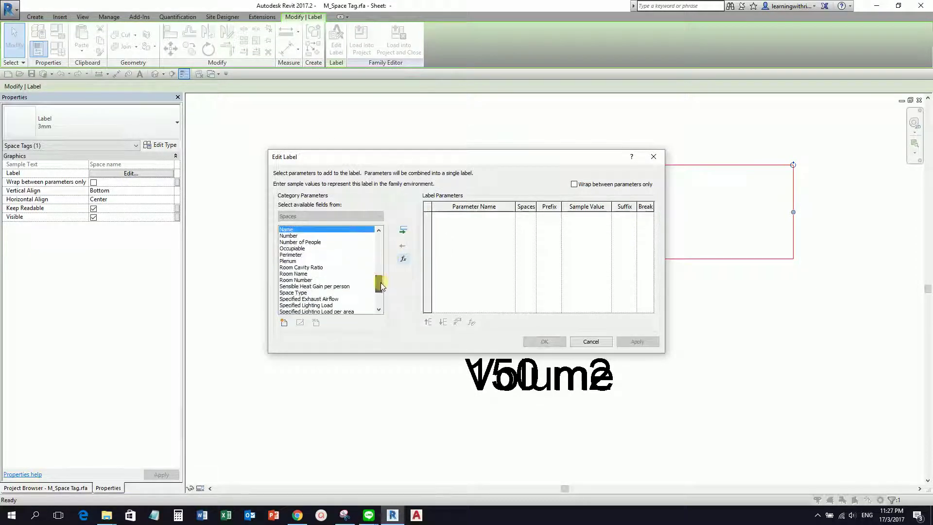
pyautogui.click(302, 280)
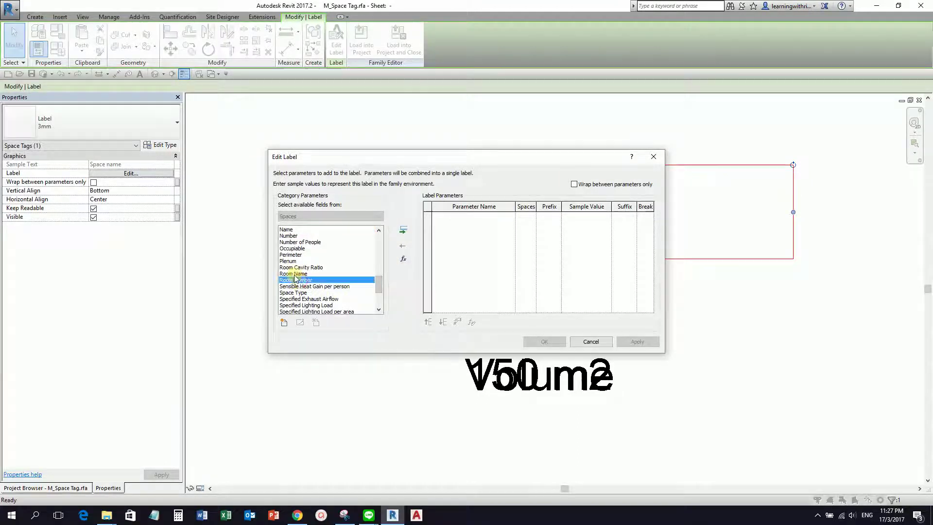
pyautogui.click(294, 274)
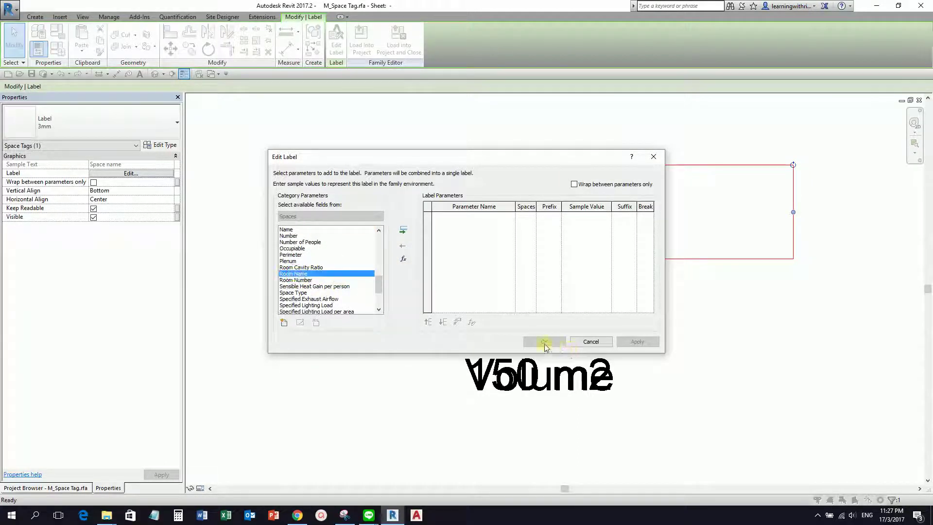
pyautogui.click(404, 232)
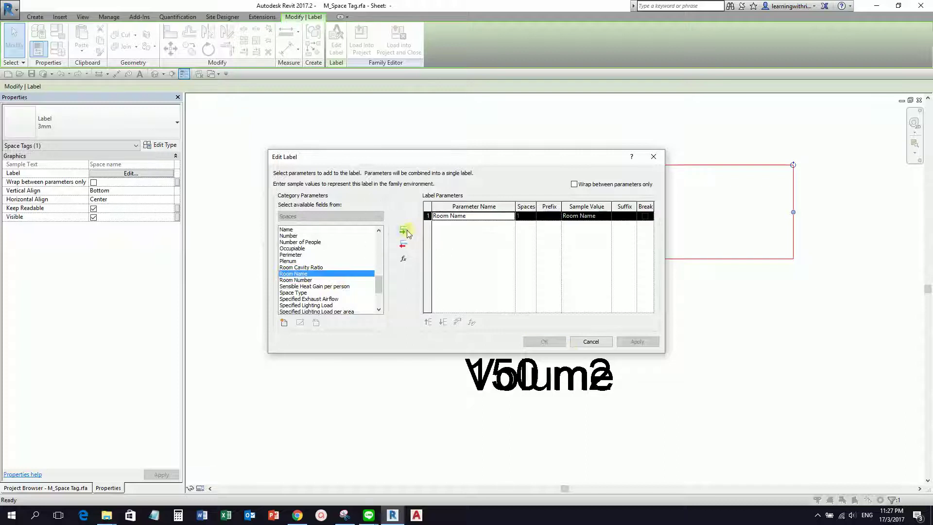
pyautogui.click(546, 343)
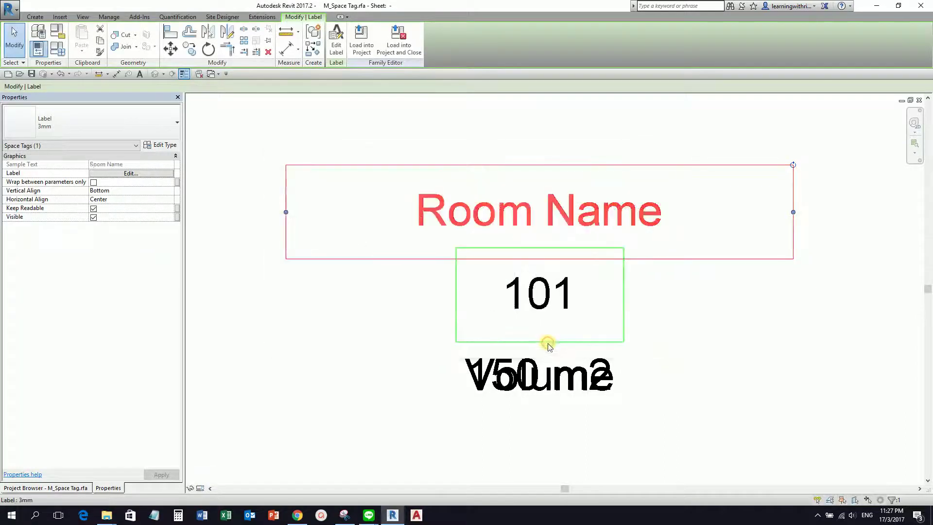
# - Replace Number with Room Number in the 101 label and widen that label box
pyautogui.click(546, 295)
pyautogui.click(547, 296)
pyautogui.click(336, 47)
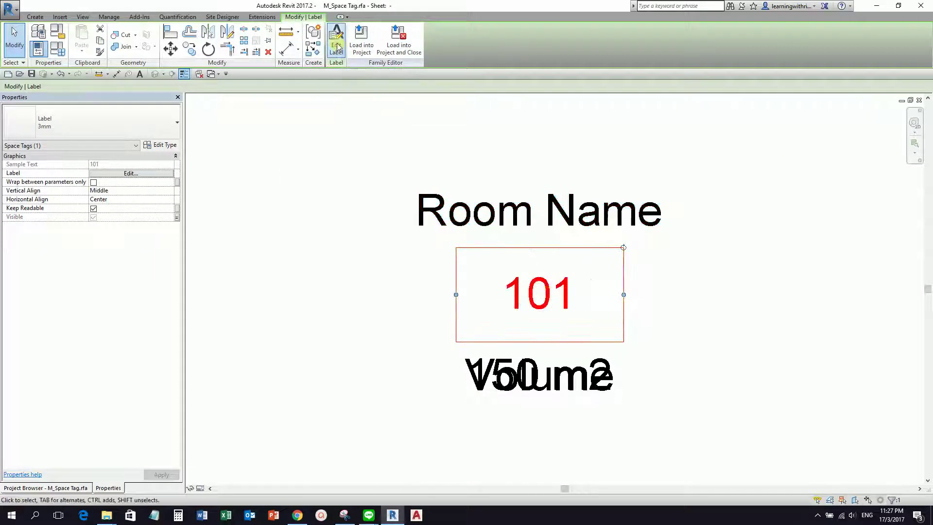
pyautogui.click(427, 215)
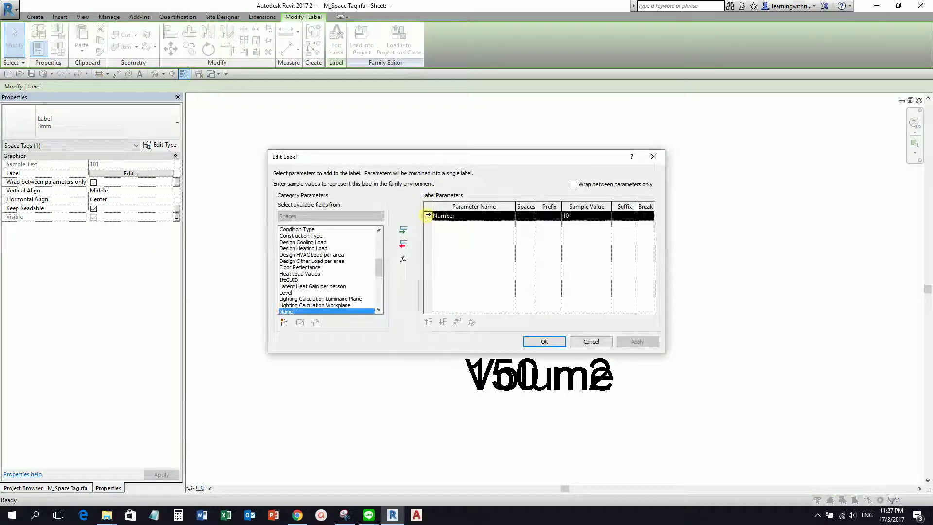
pyautogui.click(404, 246)
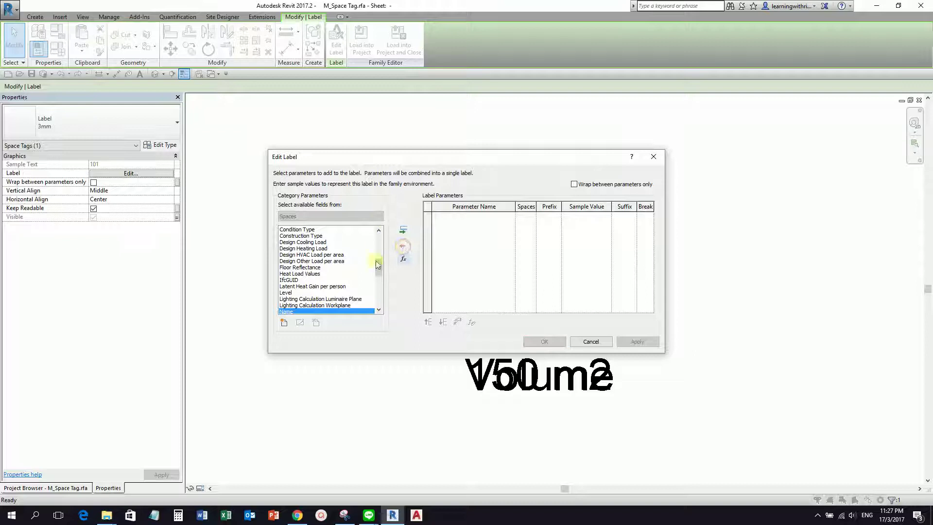
pyautogui.moveTo(379, 267); pyautogui.dragTo(378, 284)
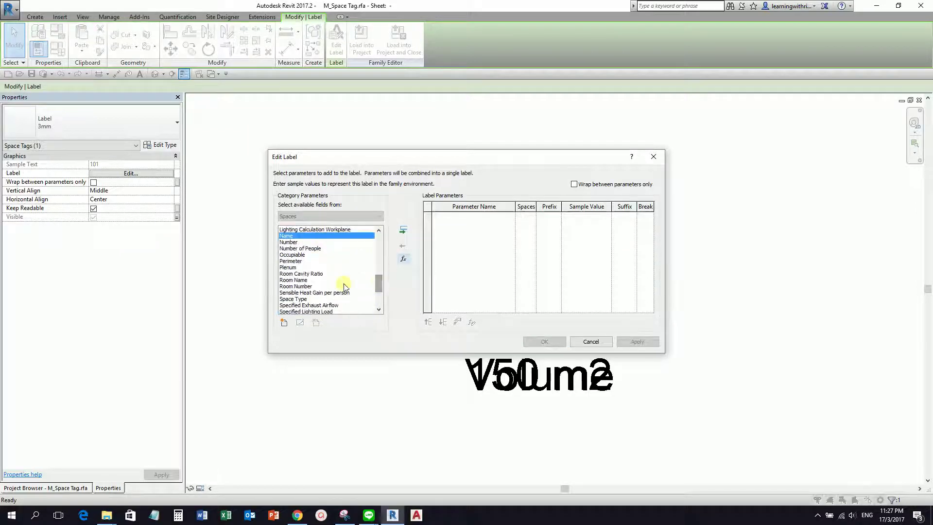
pyautogui.click(309, 286)
pyautogui.click(406, 234)
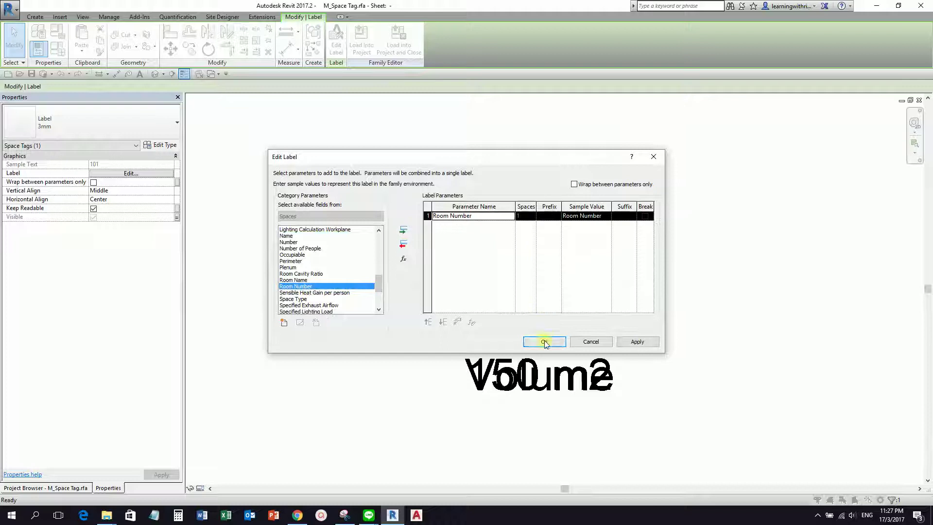
pyautogui.click(545, 343)
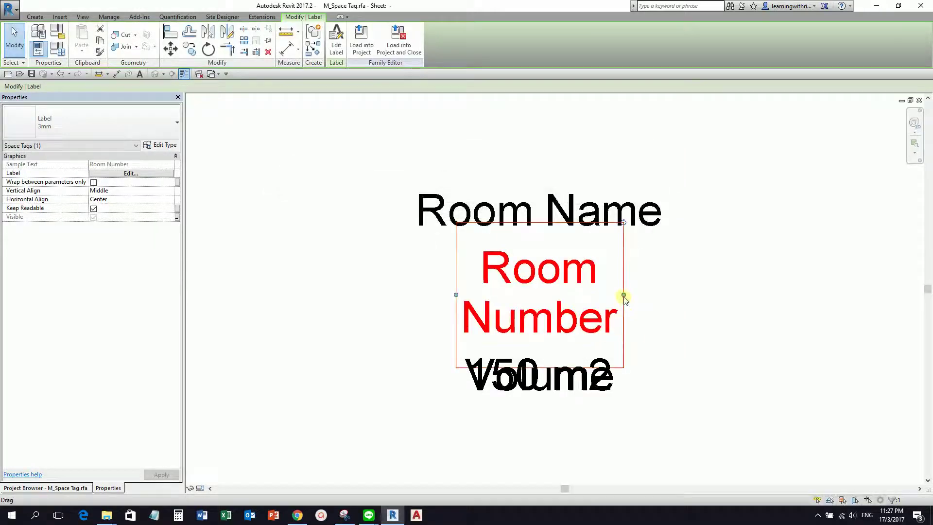
pyautogui.moveTo(624, 295); pyautogui.dragTo(704, 297)
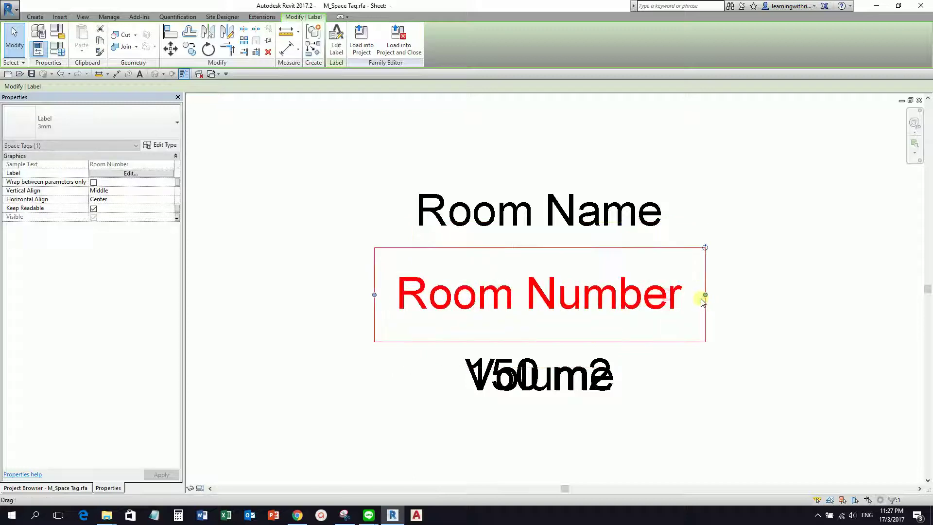
pyautogui.click(762, 438)
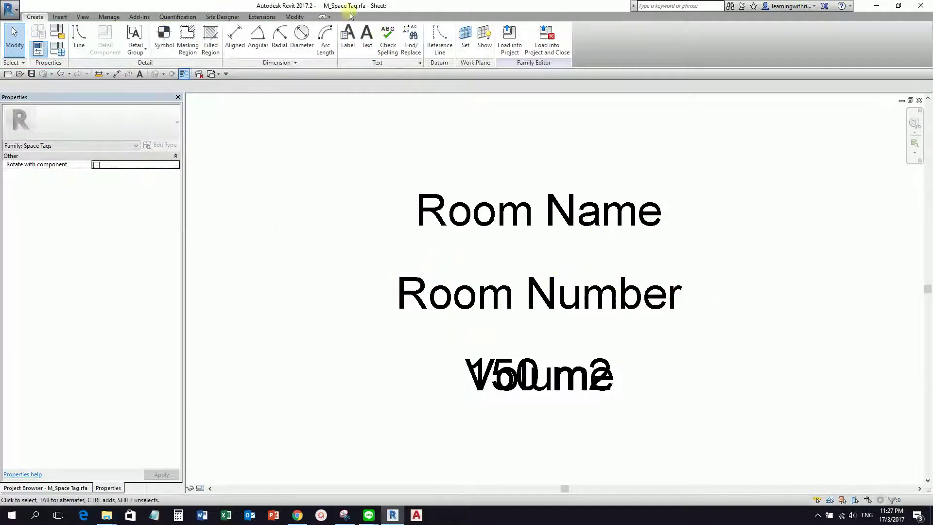
# - Load the edited tag family into the project, overwriting the existing M_Space Tag
pyautogui.click(510, 43)
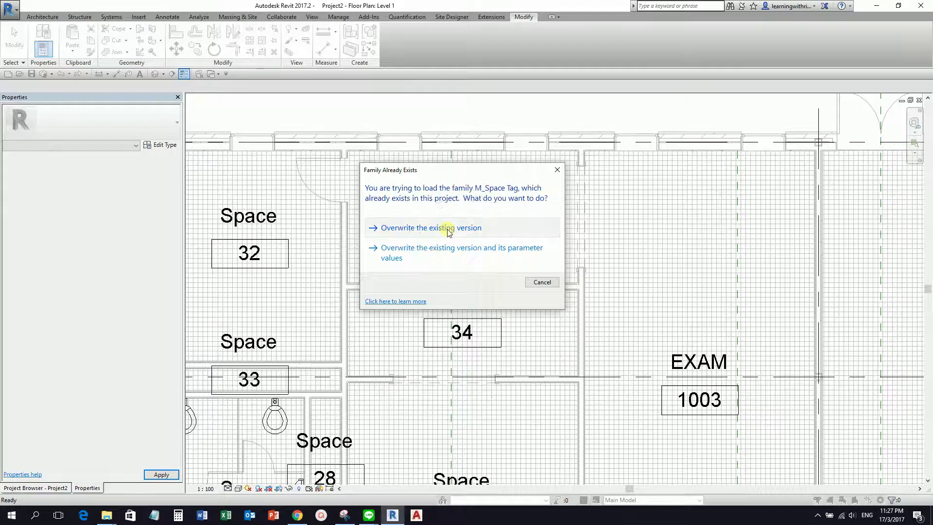
pyautogui.click(447, 230)
pyautogui.scroll(-2, 521, 266)
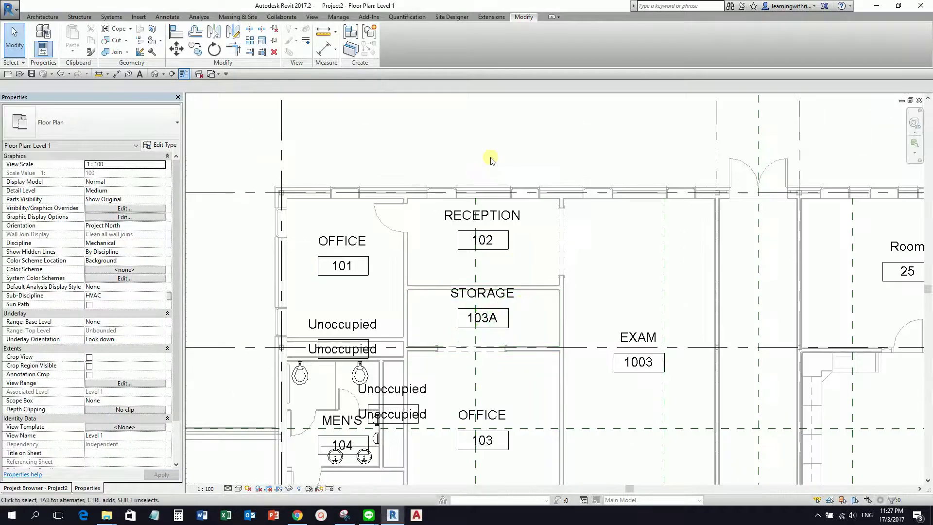
pyautogui.scroll(-2, 482, 140)
# - Pan around the Level 1 plan checking tags like OFFICE 101 and the stair's Unoccupied tag
pyautogui.moveTo(569, 408); pyautogui.dragTo(462, 261, button='middle')
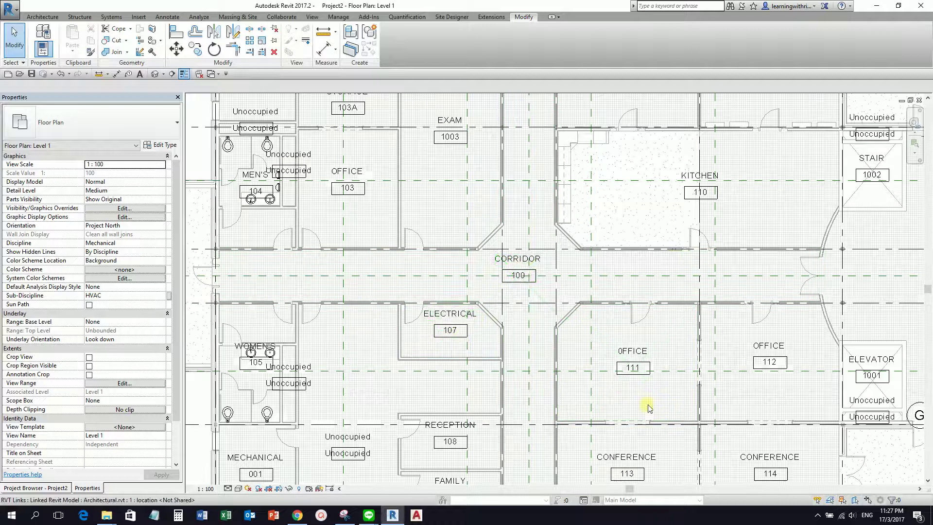
pyautogui.scroll(-2, 631, 388)
pyautogui.moveTo(676, 395); pyautogui.dragTo(552, 260, button='middle')
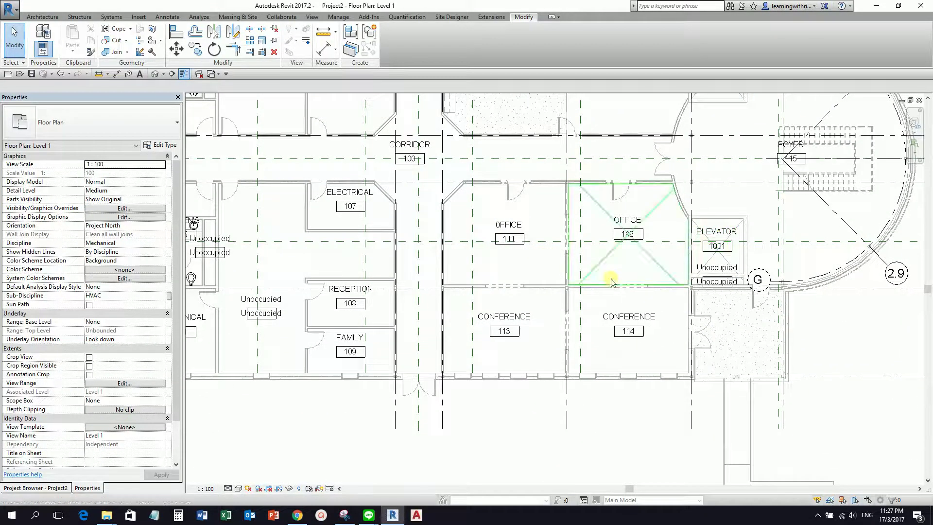
pyautogui.scroll(5, 704, 262)
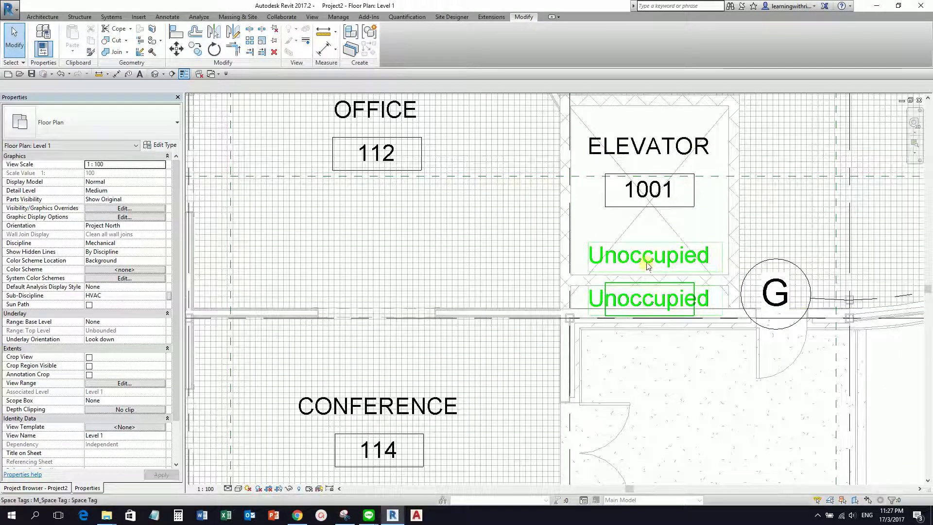
pyautogui.scroll(-4, 634, 277)
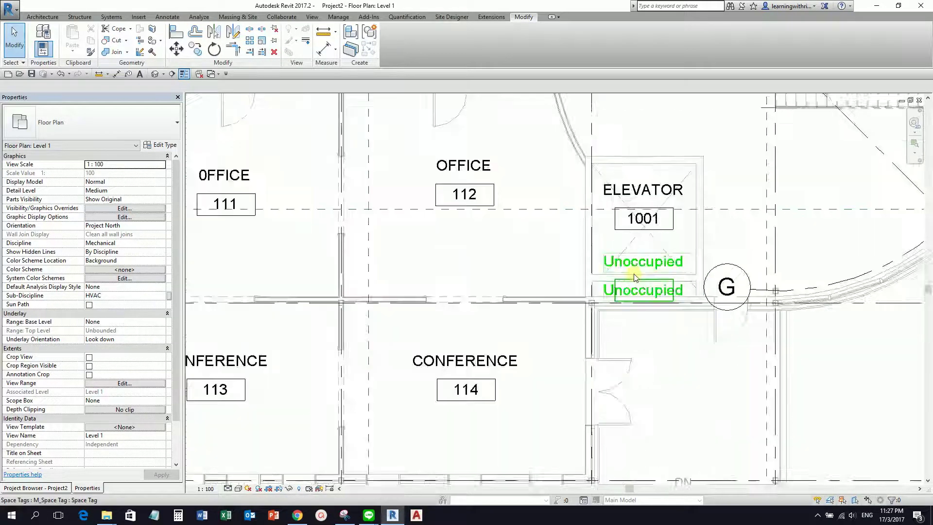
pyautogui.moveTo(531, 306); pyautogui.dragTo(709, 329, button='middle')
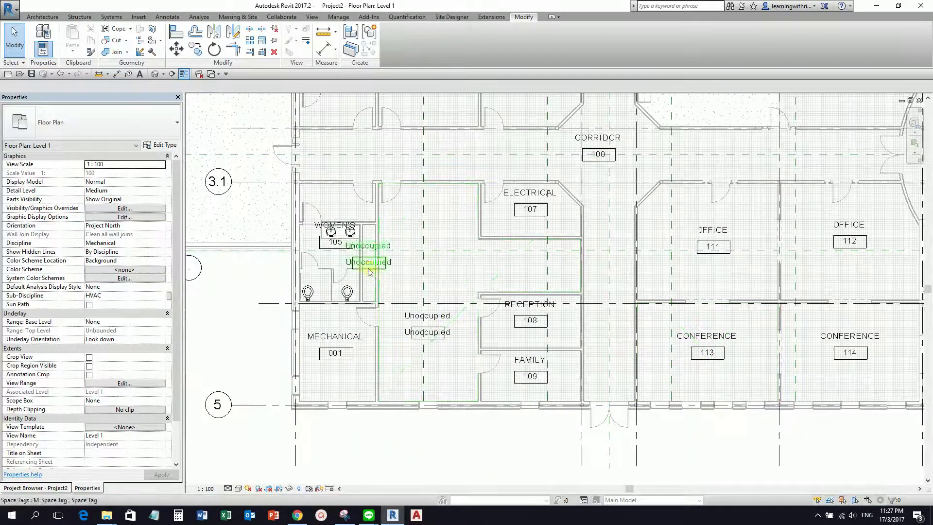
pyautogui.scroll(2, 366, 261)
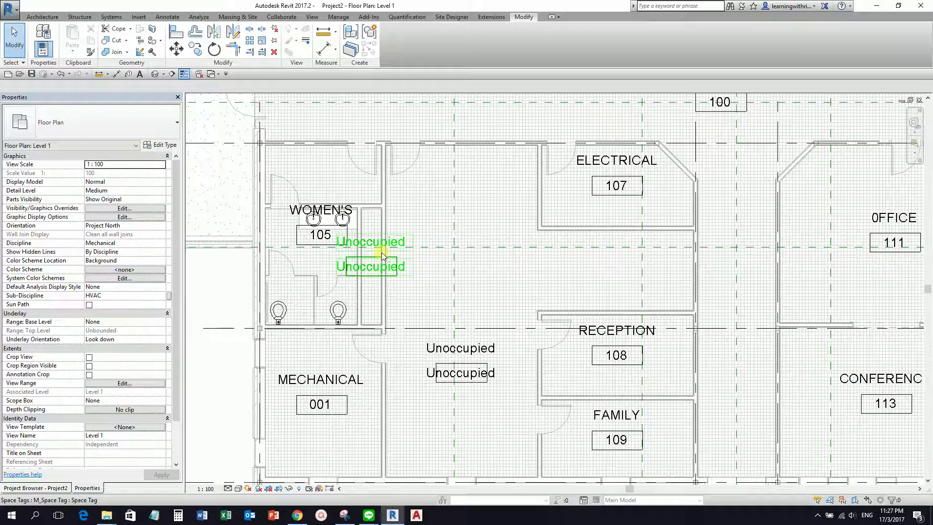
pyautogui.scroll(-4, 367, 246)
pyautogui.moveTo(435, 302); pyautogui.dragTo(427, 270, button='middle')
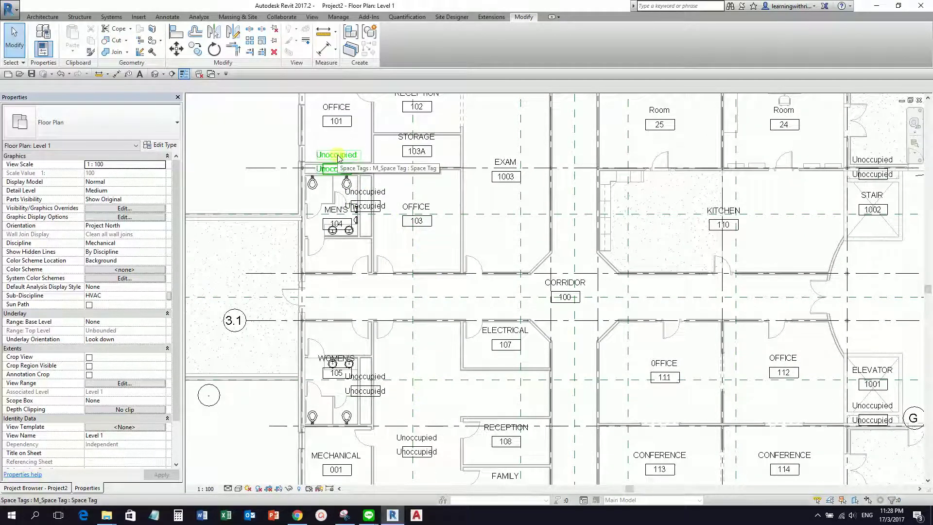
pyautogui.moveTo(704, 188); pyautogui.dragTo(545, 241, button='middle')
pyautogui.click(615, 203)
pyautogui.scroll(-2, 607, 214)
pyautogui.moveTo(598, 278); pyautogui.dragTo(656, 263, button='middle')
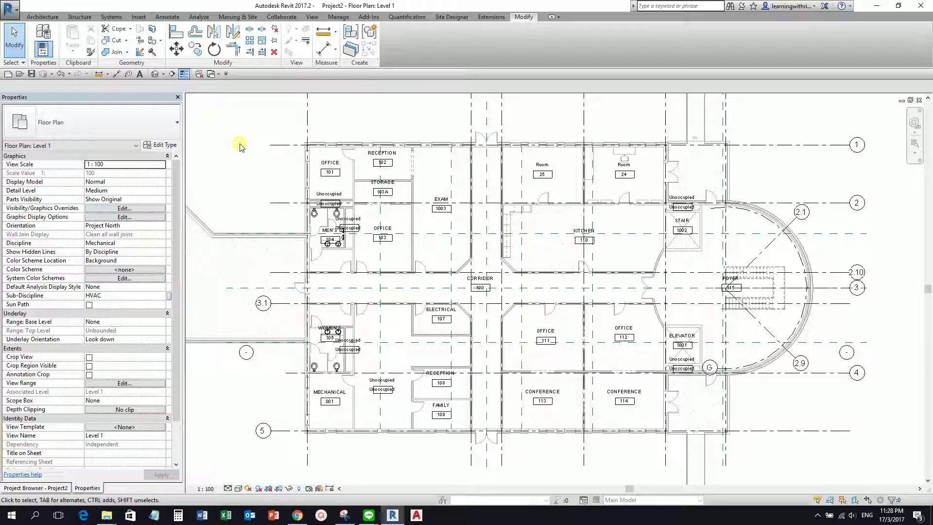
# - Create a new schedule of the Spaces category named Space Schedule
pyautogui.click(36, 488)
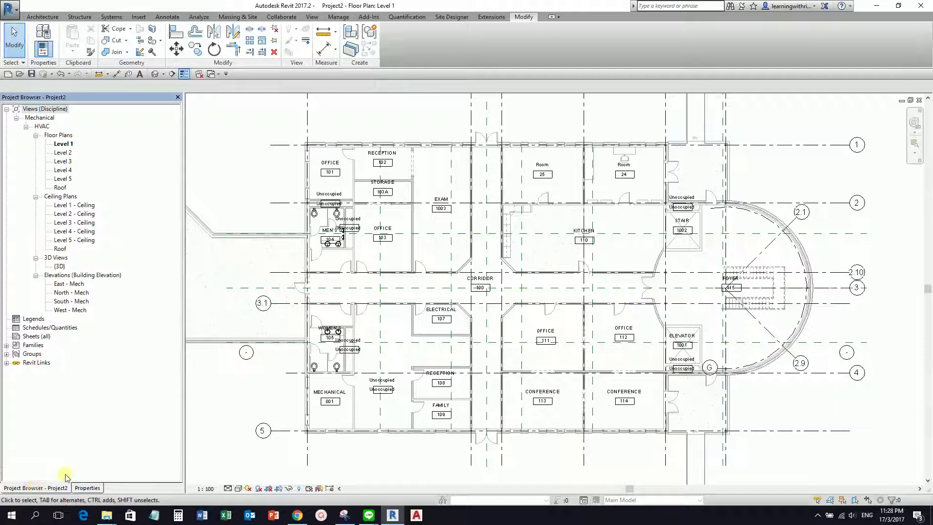
pyautogui.rightClick(45, 332)
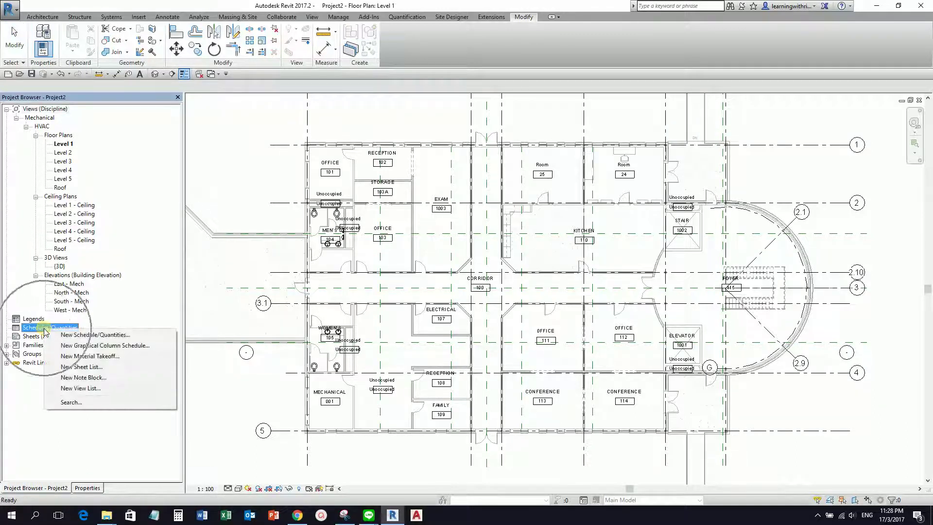
pyautogui.click(77, 334)
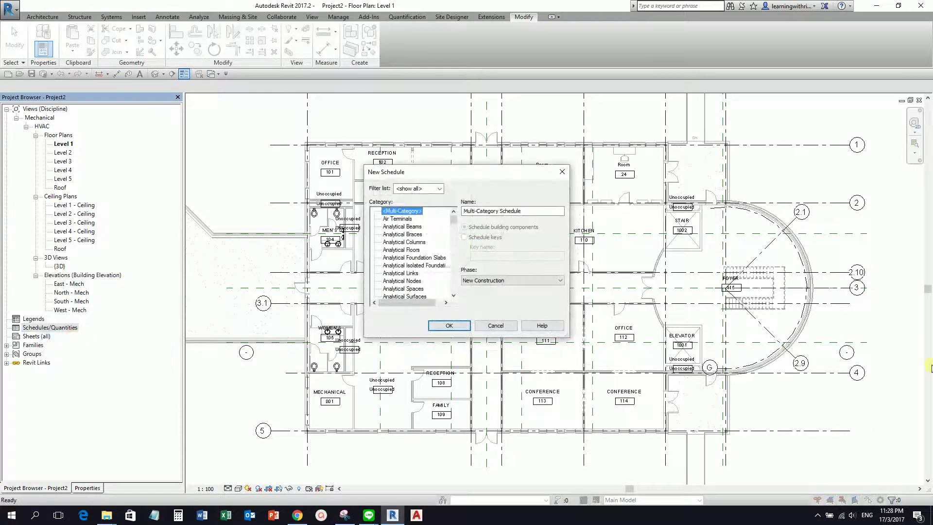
pyautogui.hotkey('alt', 'Tab')
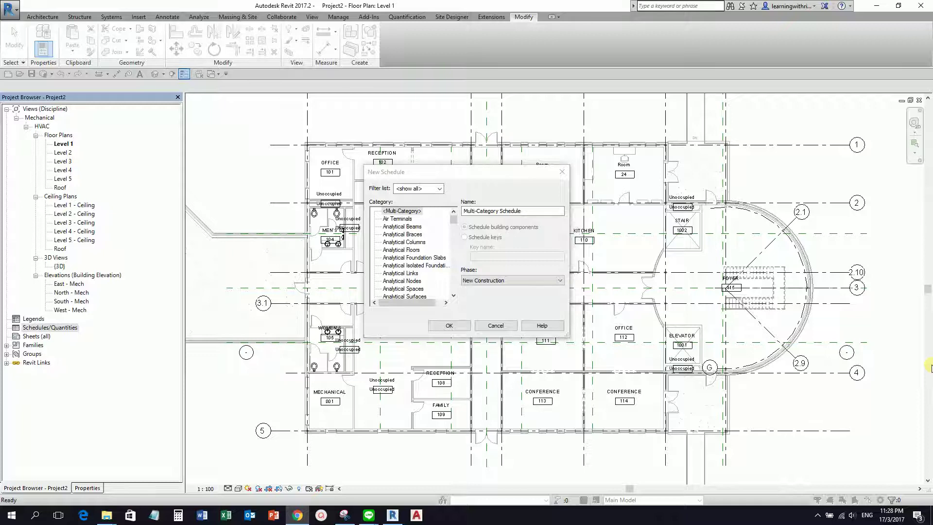
pyautogui.moveTo(457, 223); pyautogui.dragTo(453, 275)
pyautogui.click(392, 258)
pyautogui.click(487, 212)
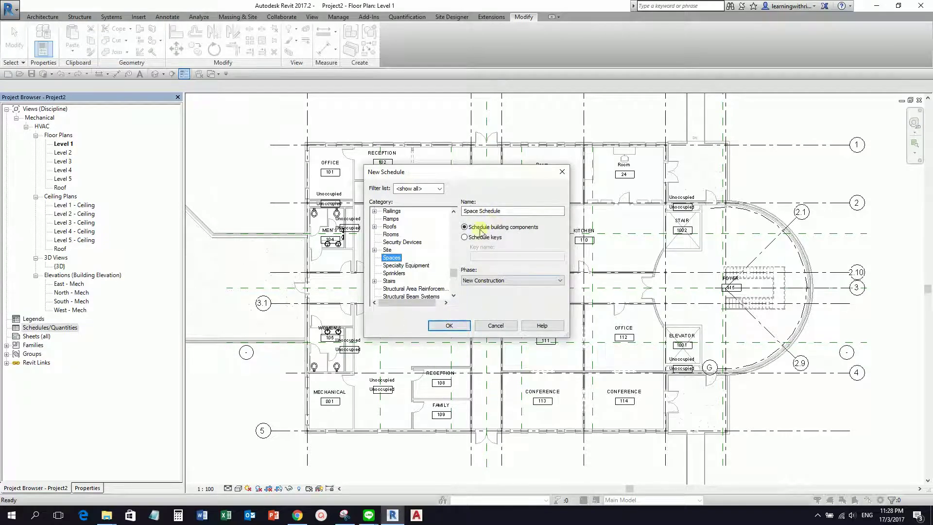
pyautogui.click(474, 280)
pyautogui.click(474, 227)
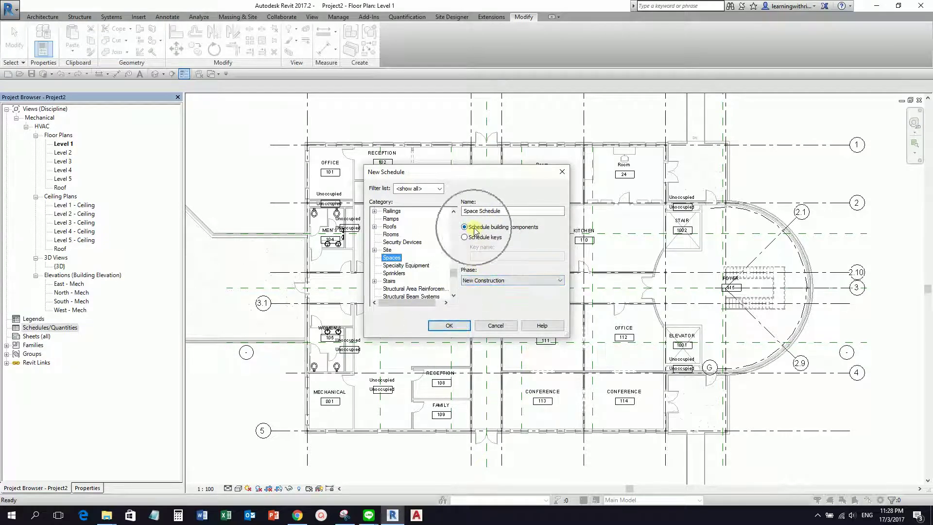
pyautogui.click(448, 327)
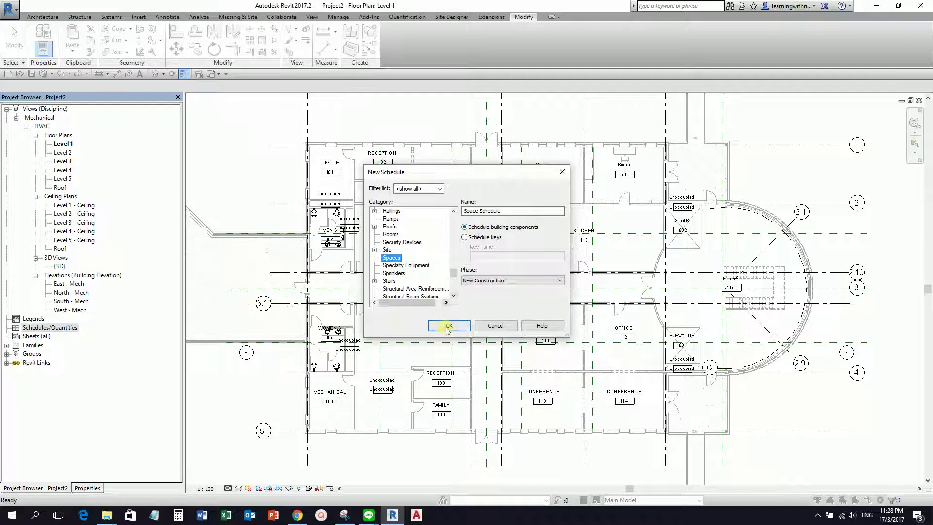
pyautogui.click(448, 328)
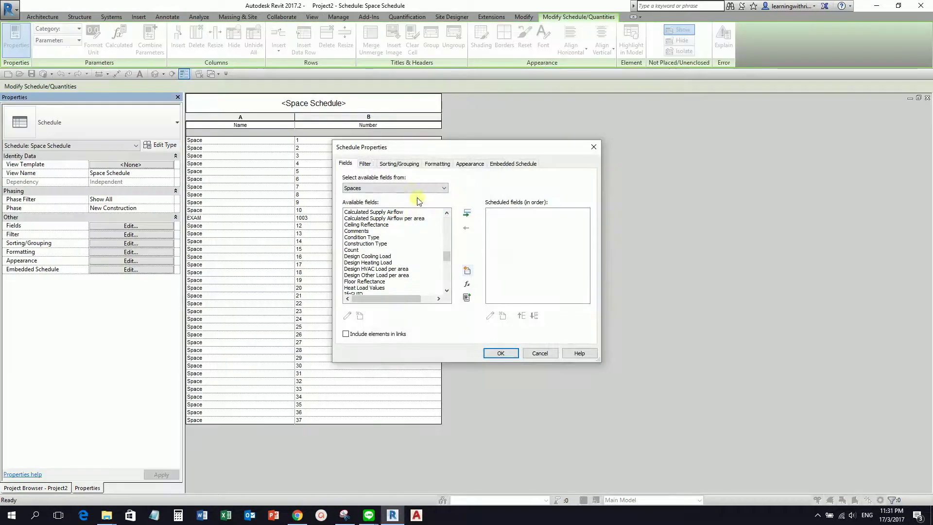
# - Add the linked Room: Name and Room: Number fields as schedule columns
pyautogui.click(411, 188)
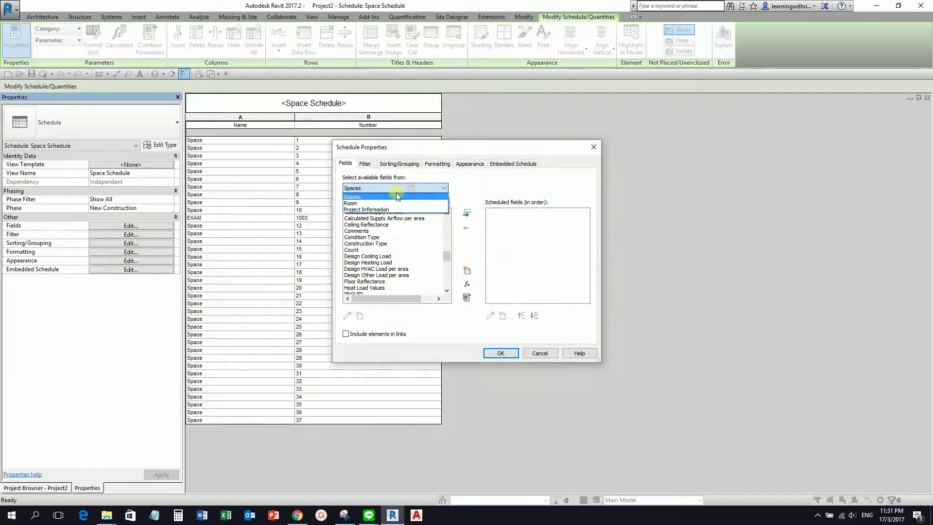
pyautogui.click(354, 204)
pyautogui.moveTo(447, 235); pyautogui.dragTo(445, 277)
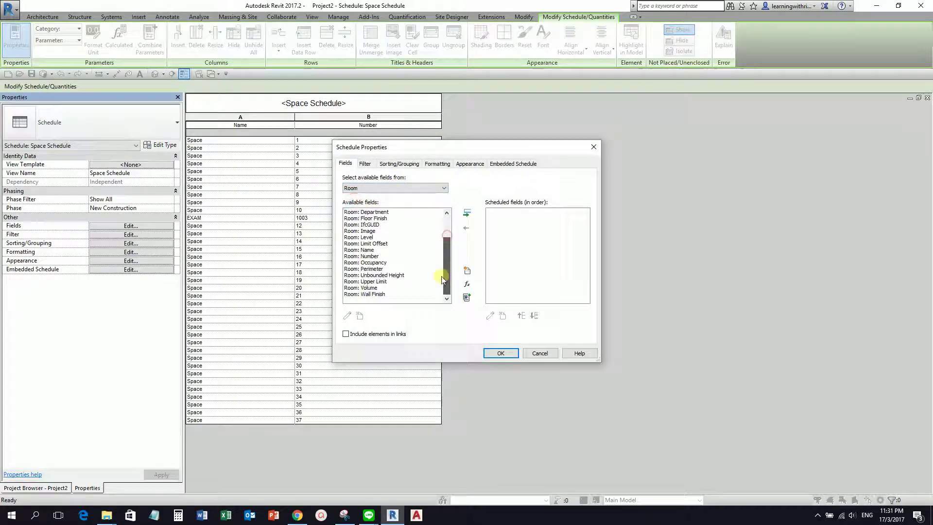
pyautogui.click(362, 250)
pyautogui.keyDown('shift'); pyautogui.click(367, 256); pyautogui.keyUp('shift')
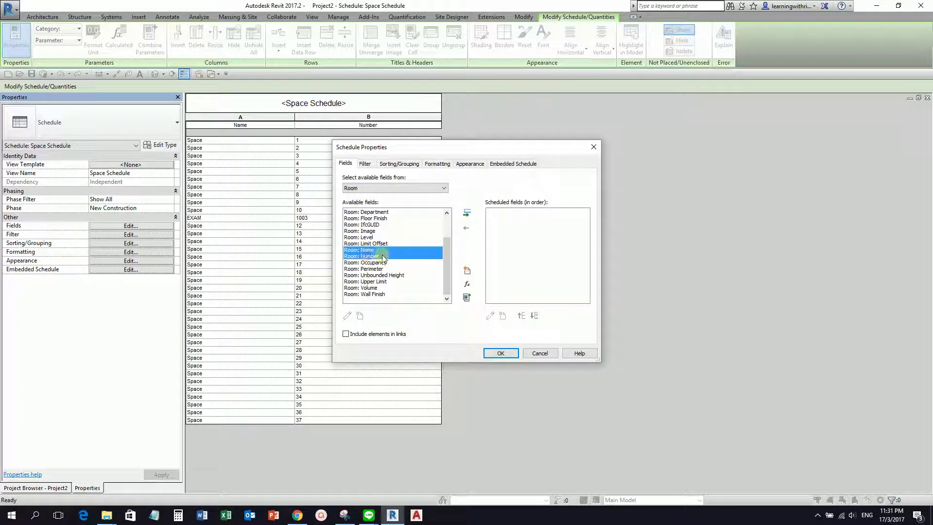
pyautogui.click(469, 215)
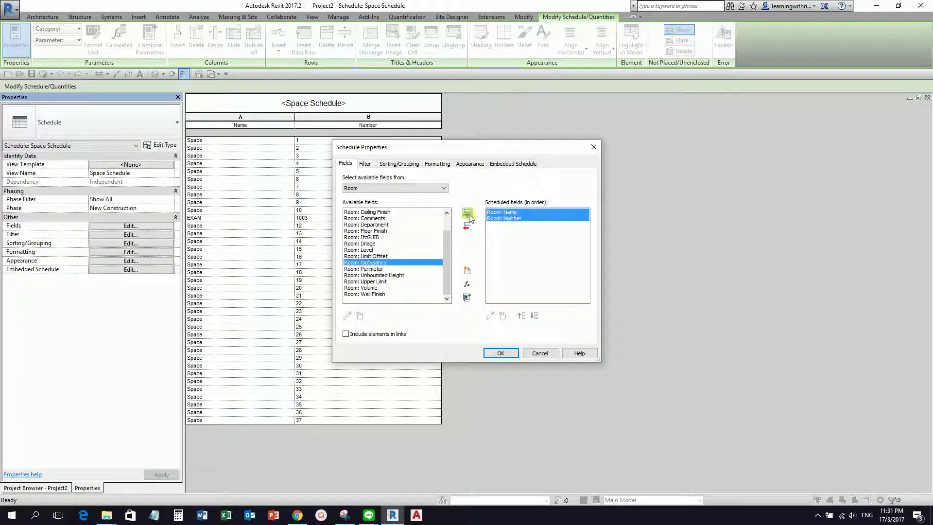
pyautogui.click(503, 354)
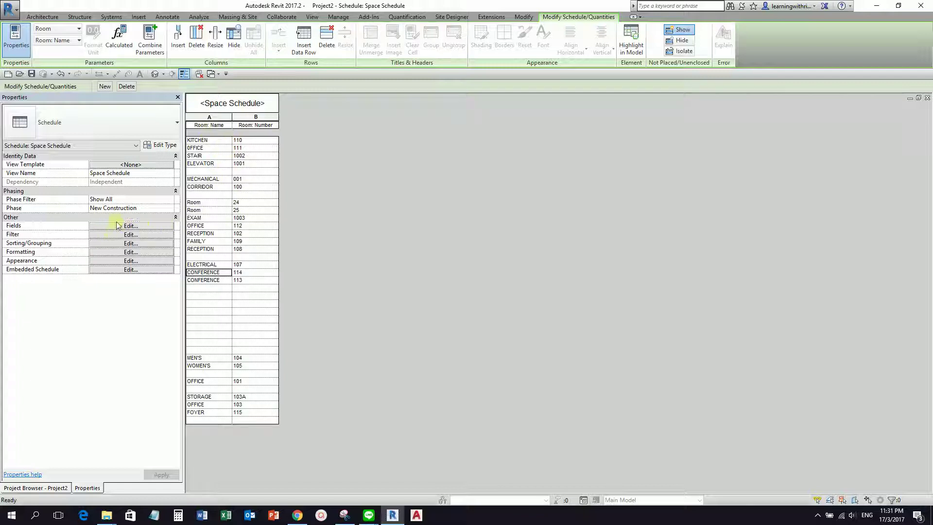
# - Sort the schedule by Room: Name and select the rows with blank room names
pyautogui.click(130, 244)
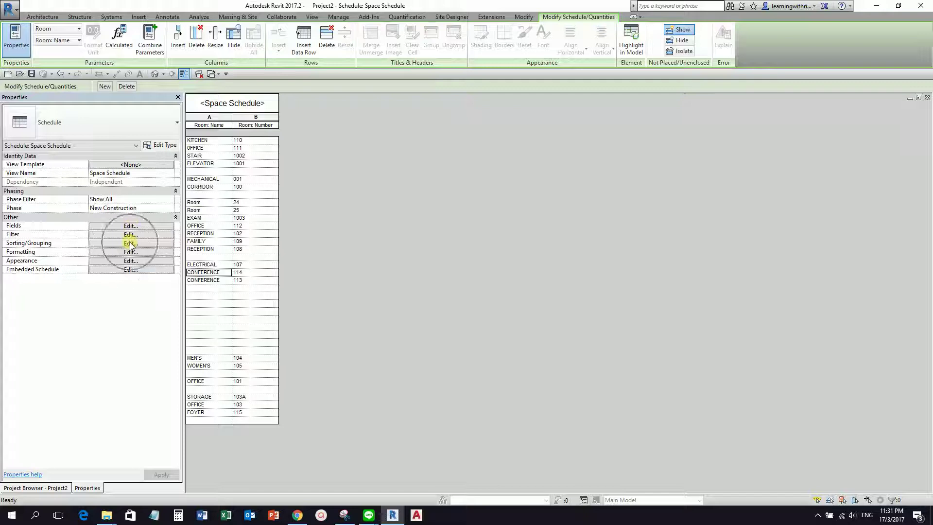
pyautogui.click(447, 179)
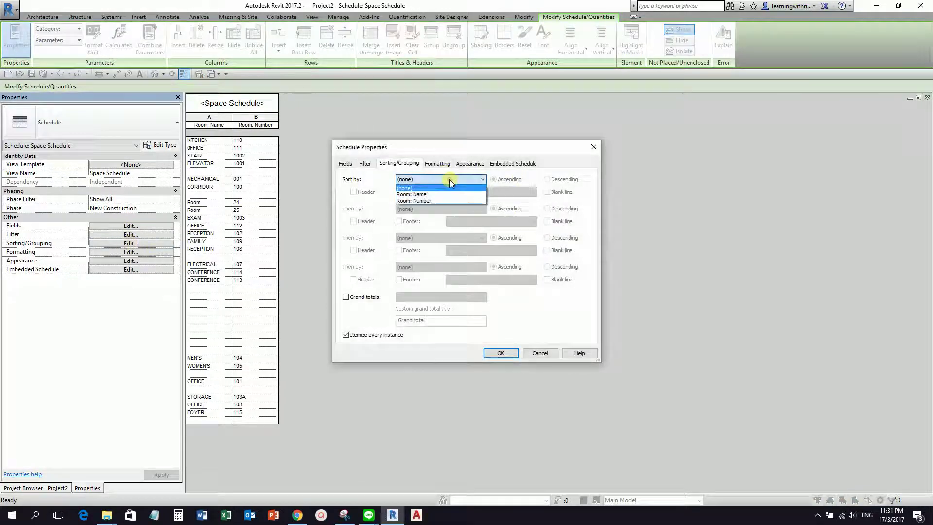
pyautogui.click(426, 192)
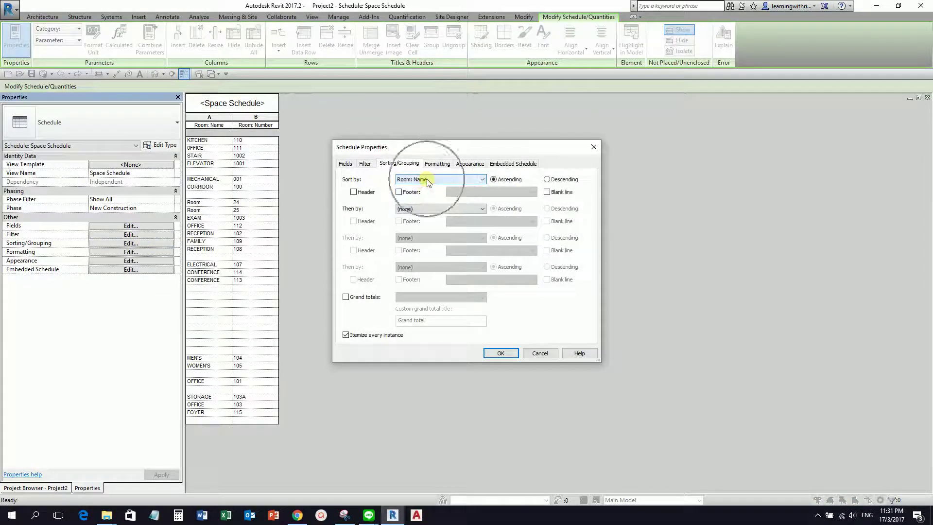
pyautogui.click(501, 353)
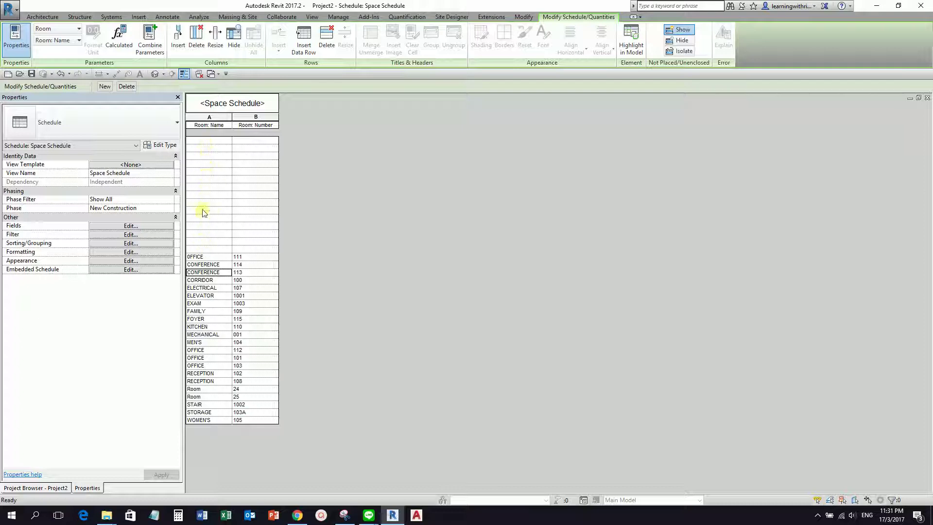
pyautogui.moveTo(214, 145); pyautogui.dragTo(200, 251)
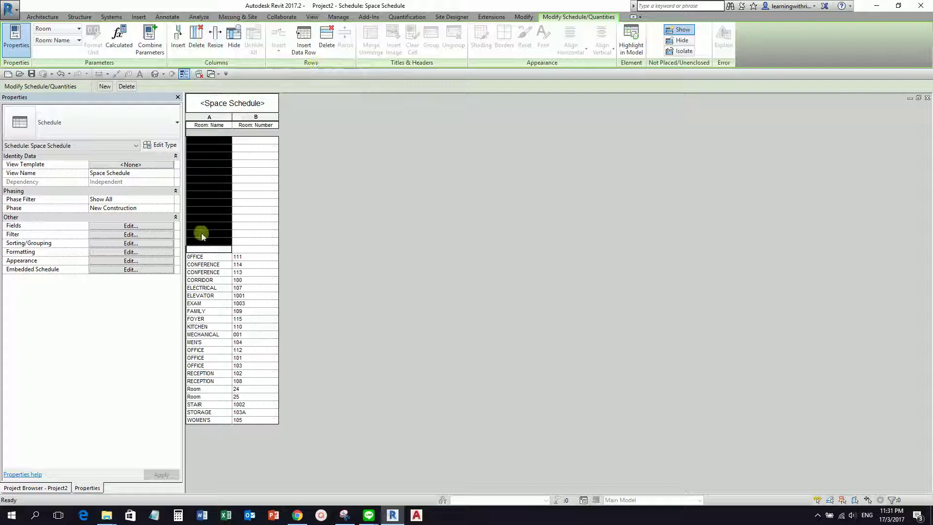
# - Delete the 15 blank-name spaces, then reopen the Level 1 floor plan
pyautogui.click(327, 38)
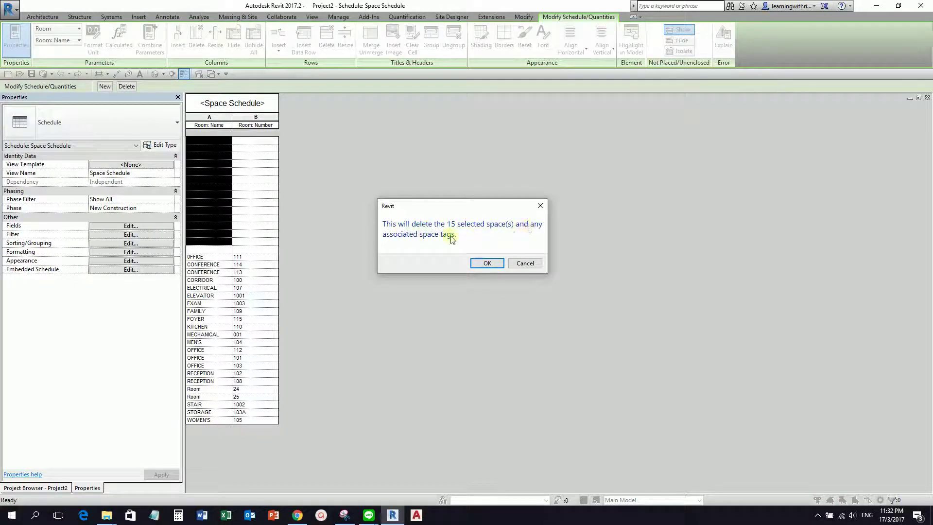
pyautogui.click(488, 265)
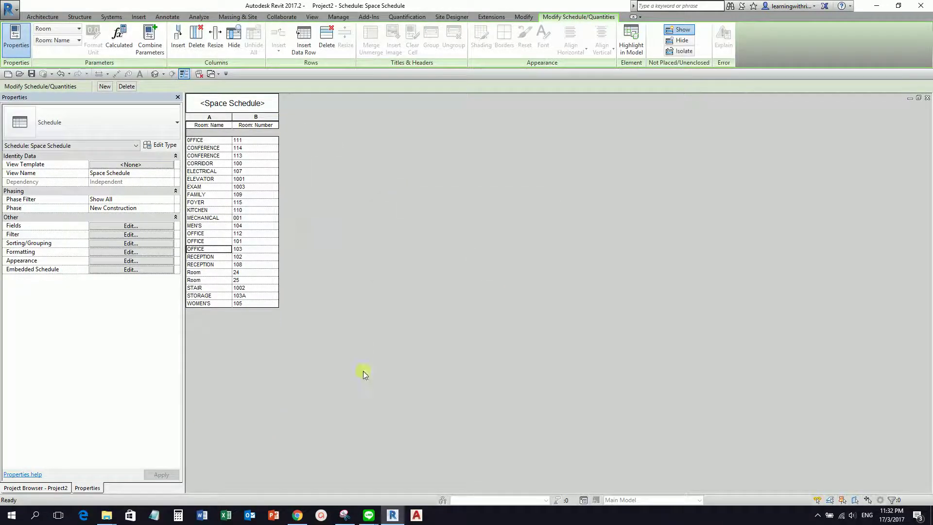
pyautogui.click(41, 488)
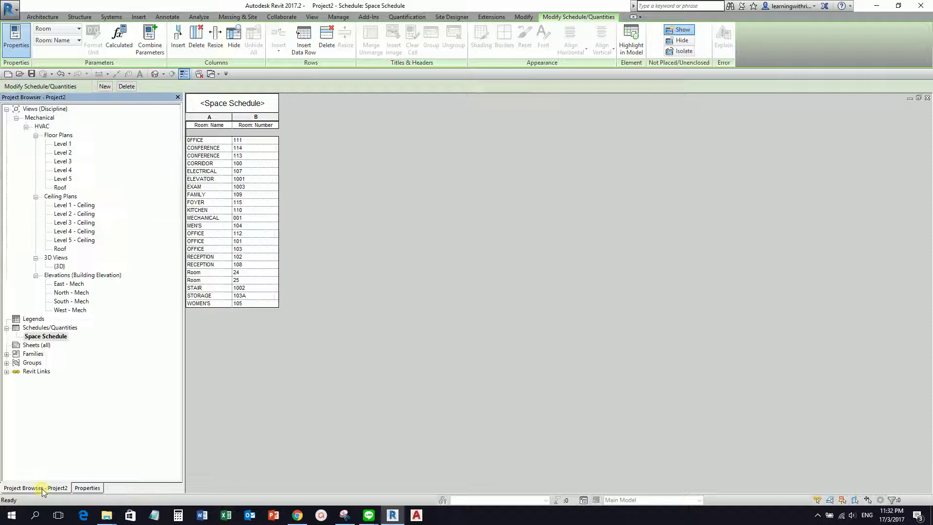
pyautogui.click(64, 145)
pyautogui.doubleClick(63, 145)
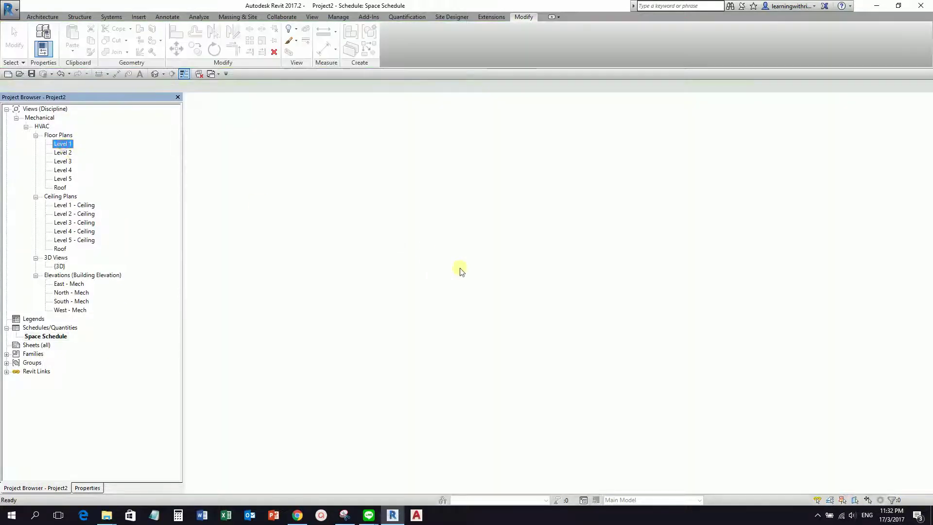